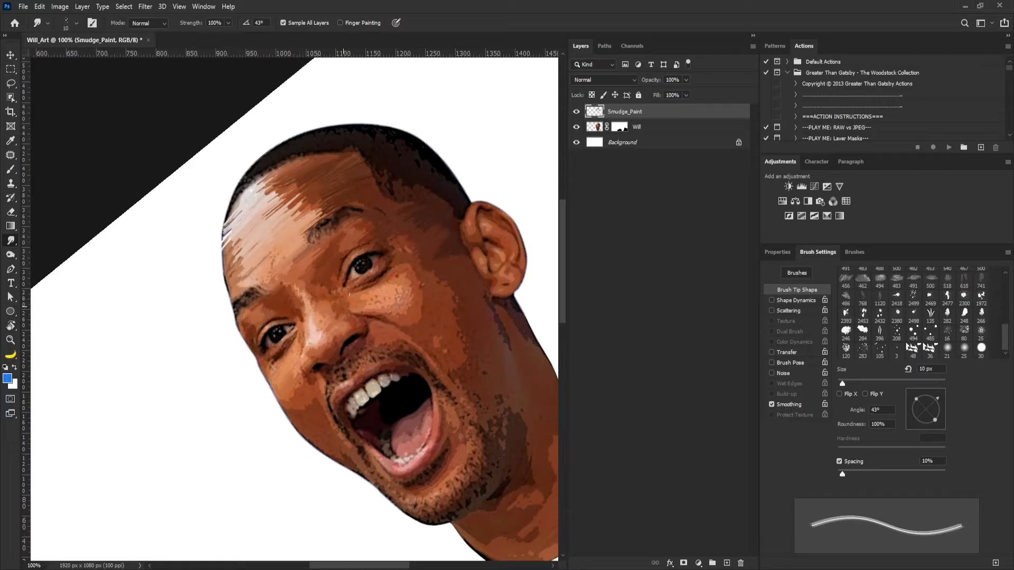
Set the Smudge brush to a 34° angle and 30 px, and smudge the temple skin beside the ear-side eye.
key("bracketright")
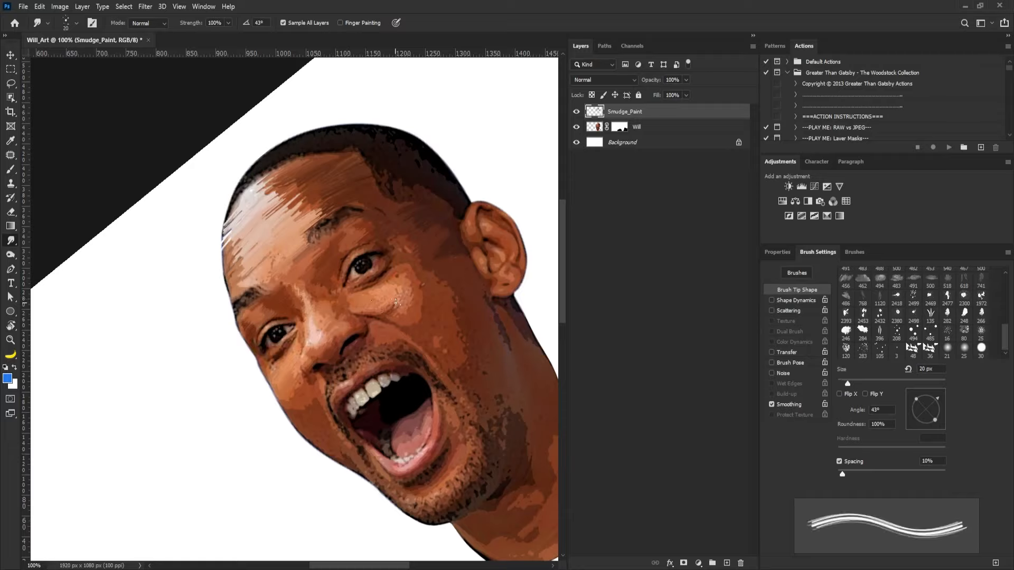
key("bracketleft")
key("r")
left_click_drag(171, 294, 63, 163)
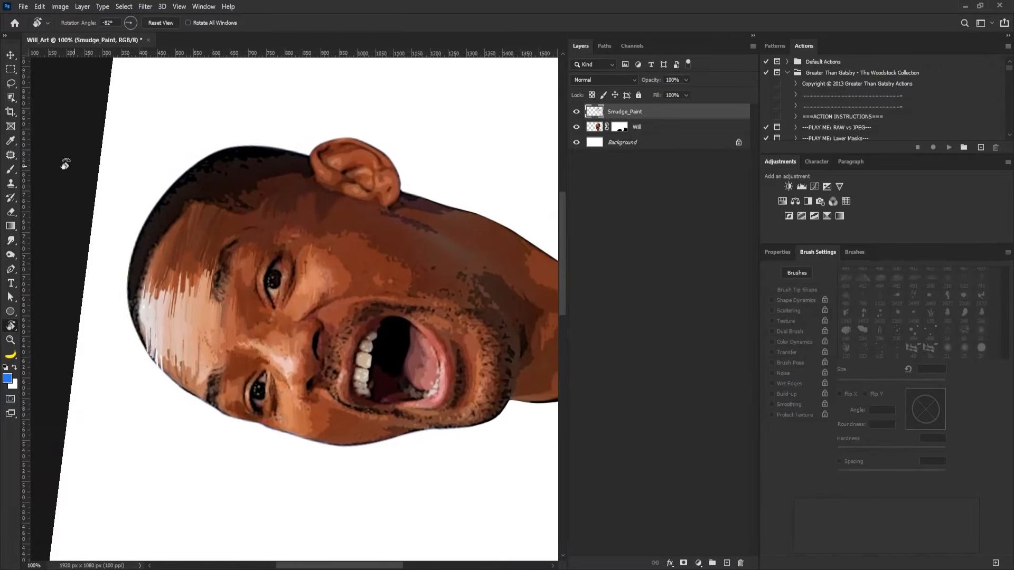
left_click(11, 241)
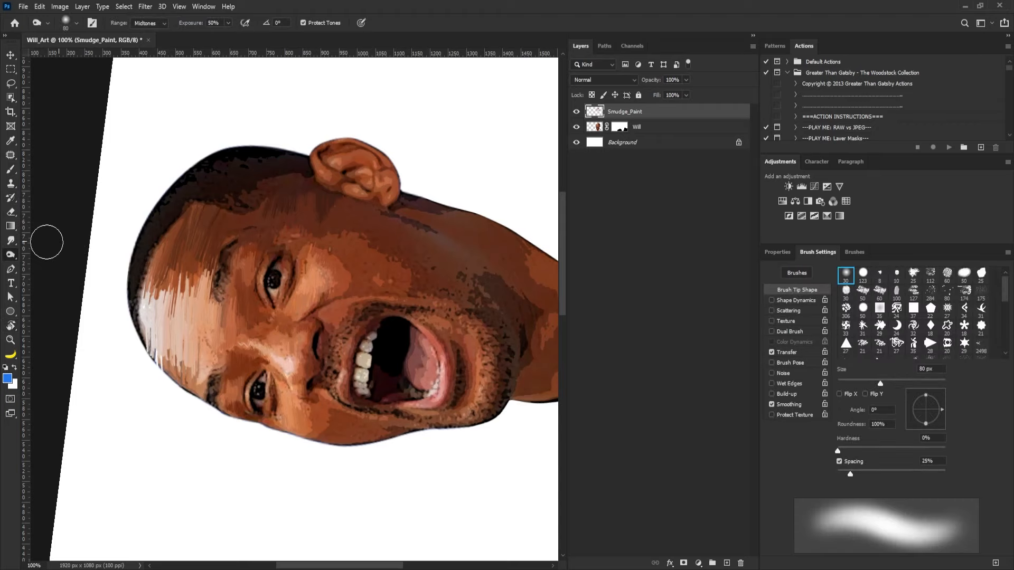
left_click_drag(937, 398, 939, 400)
key("bracketright")
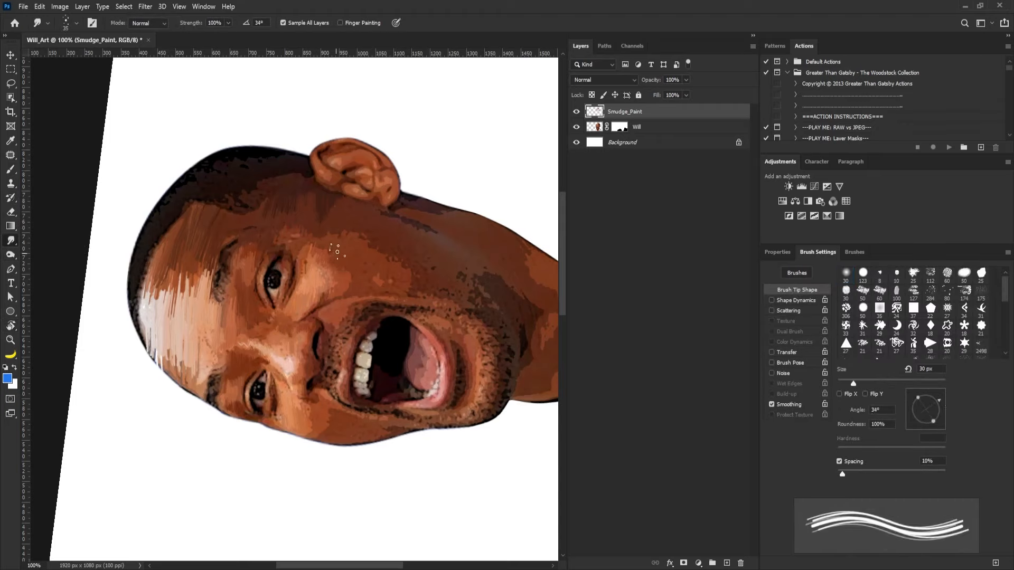
Smudge the highlight below the ear-side eye outward into the cheek, finishing with a 20 px brush.
key("bracketleft")
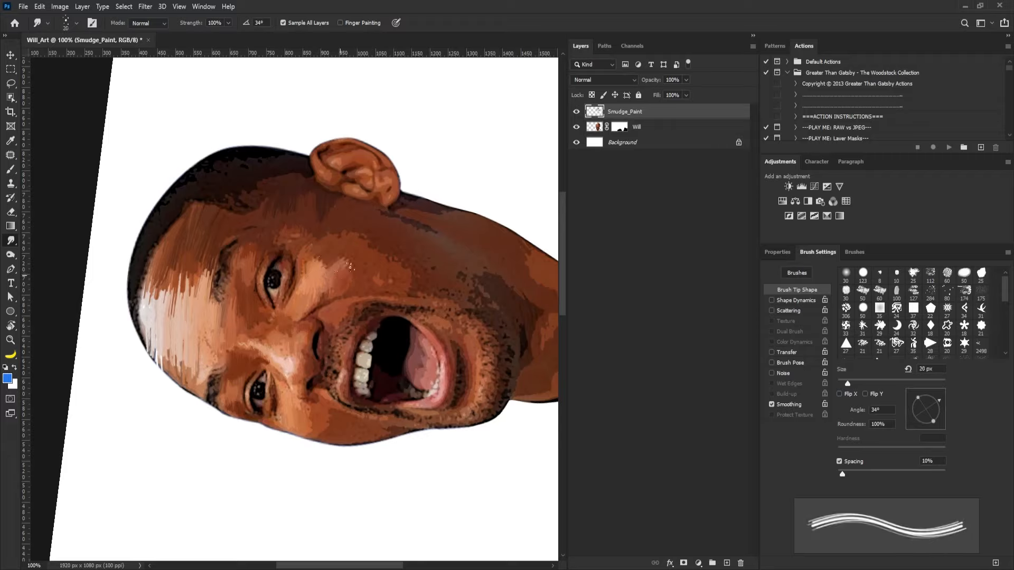
key("bracketright")
mouse_move(357, 231)
left_mouse_down()
mouse_move(332, 246)
mouse_move(374, 270)
mouse_move(341, 255)
left_mouse_up()
key("bracketleft")
key("bracketleft")
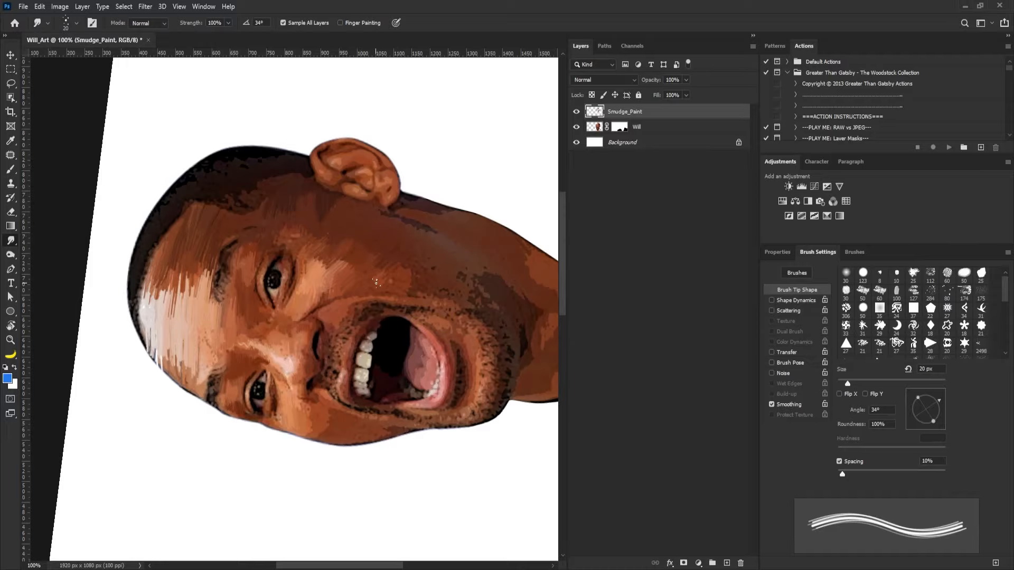
Set the Smudge brush angle to 3° and blend the ear-side cheek and smile line with 10 to 20 px strokes.
key("r")
left_click_drag(353, 284, 342, 254)
left_click_drag(379, 348, 307, 240)
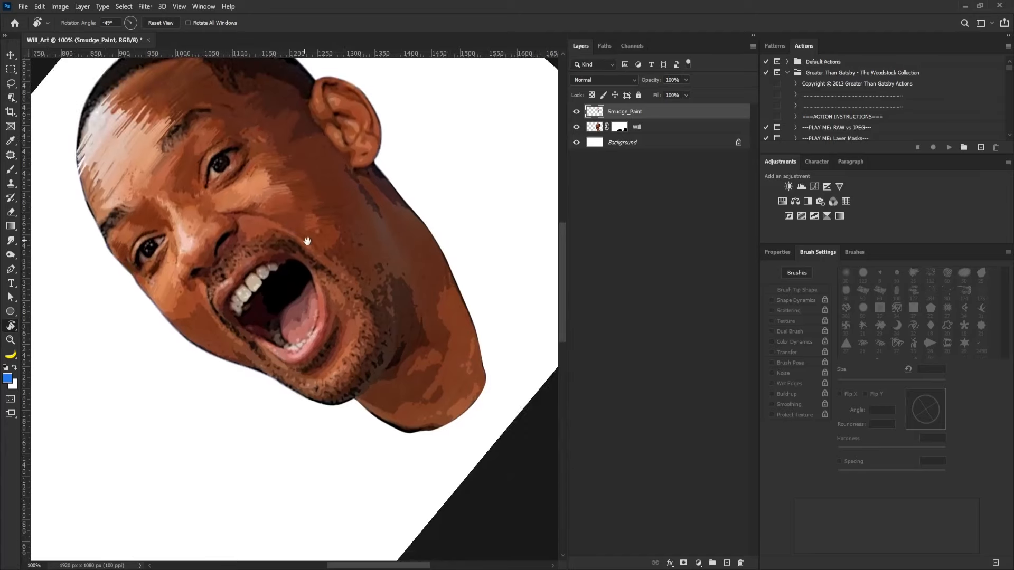
left_click(11, 241)
left_click_drag(940, 399, 943, 409)
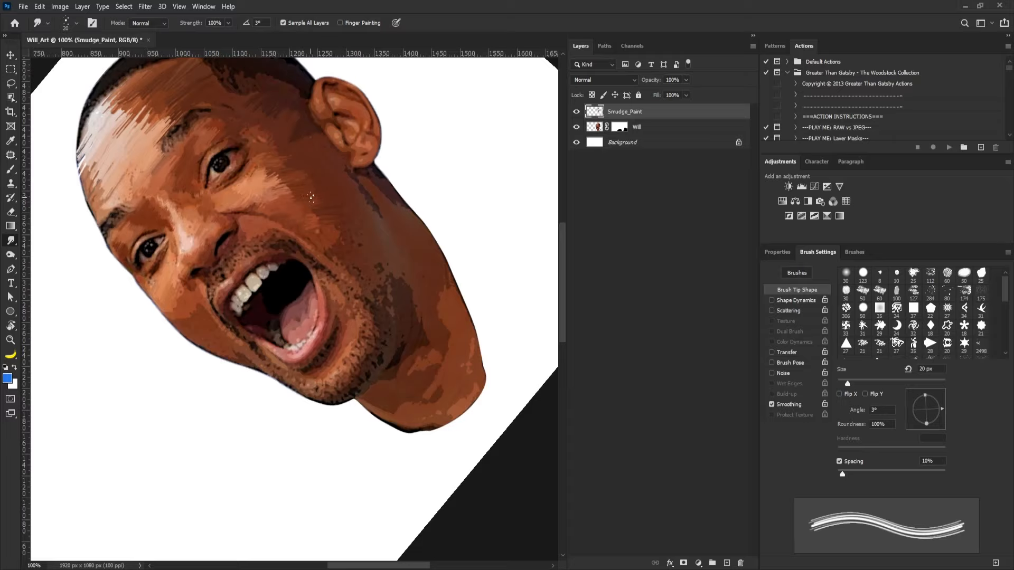
key("bracketleft")
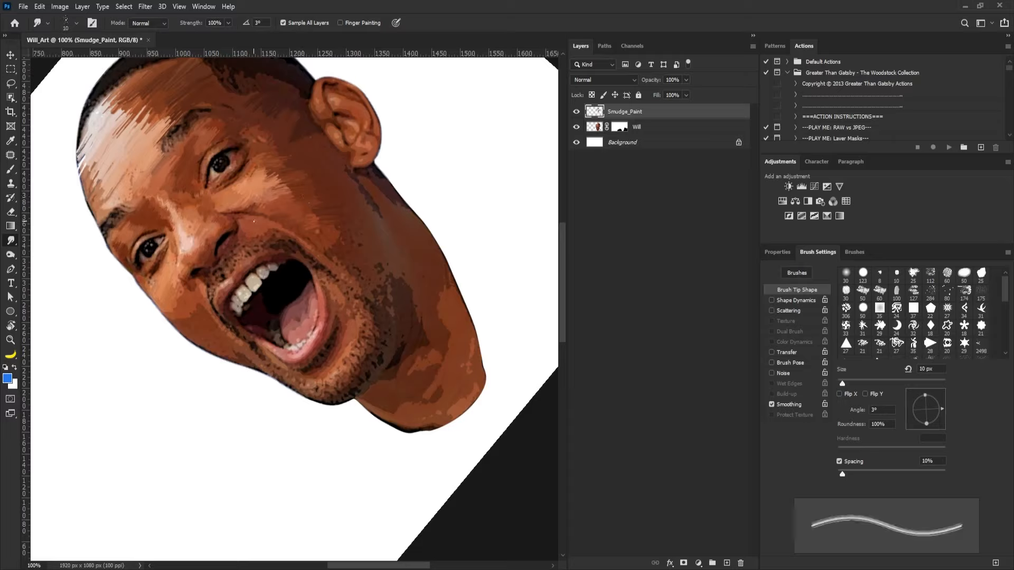
key("bracketright")
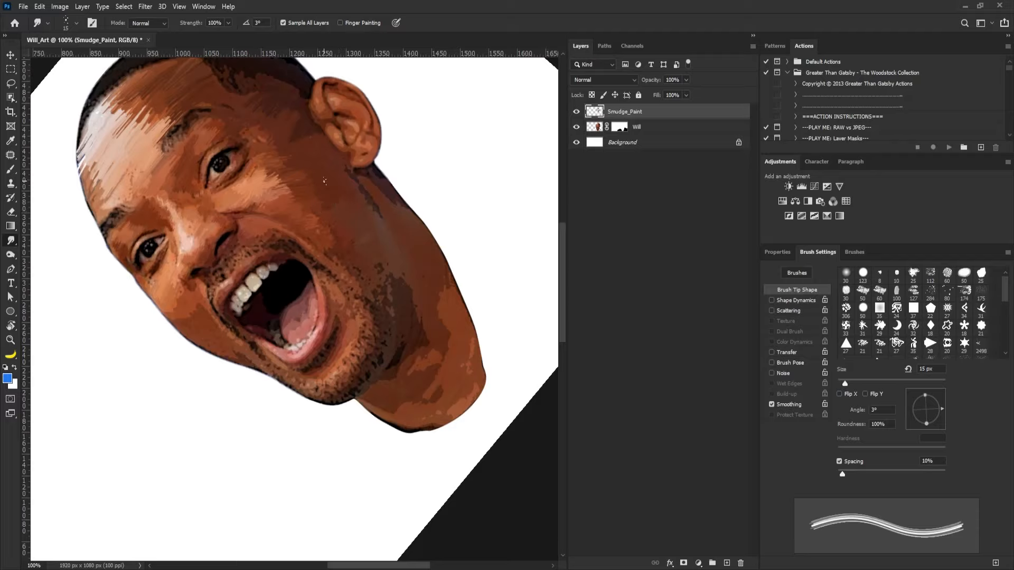
Smudge the darker cheek tones between the mouth corner and the ear, finishing with a 20 px brush.
key("bracketright")
key("bracketright")
key("bracketleft")
key("bracketleft")
key("bracketright")
key("bracketright")
key("bracketleft")
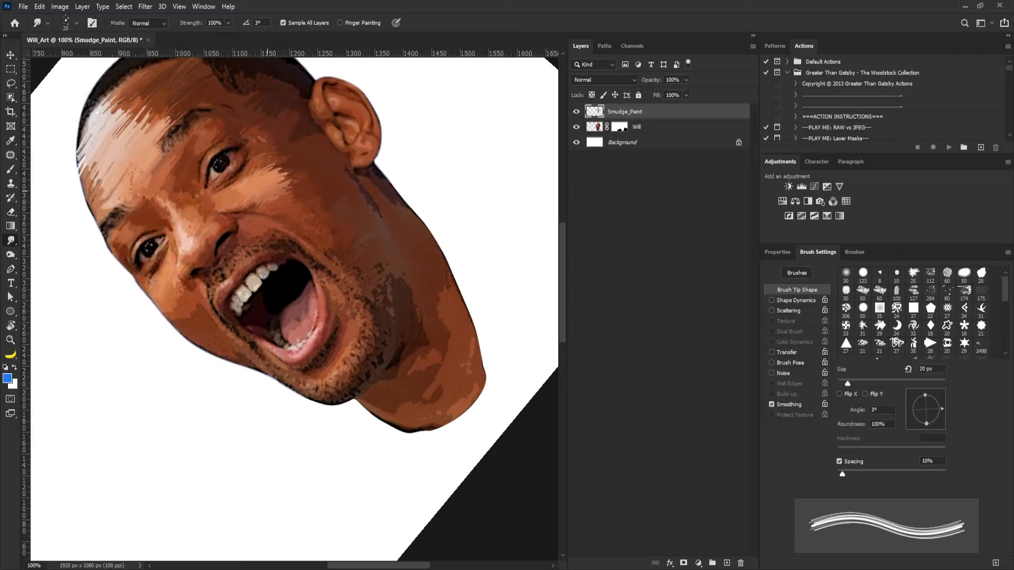
Blend the far-side cheek beneath the eye using a 25 px Smudge brush.
key("bracketright")
key("bracketright")
key("bracketleft")
key("bracketleft")
key("bracketright")
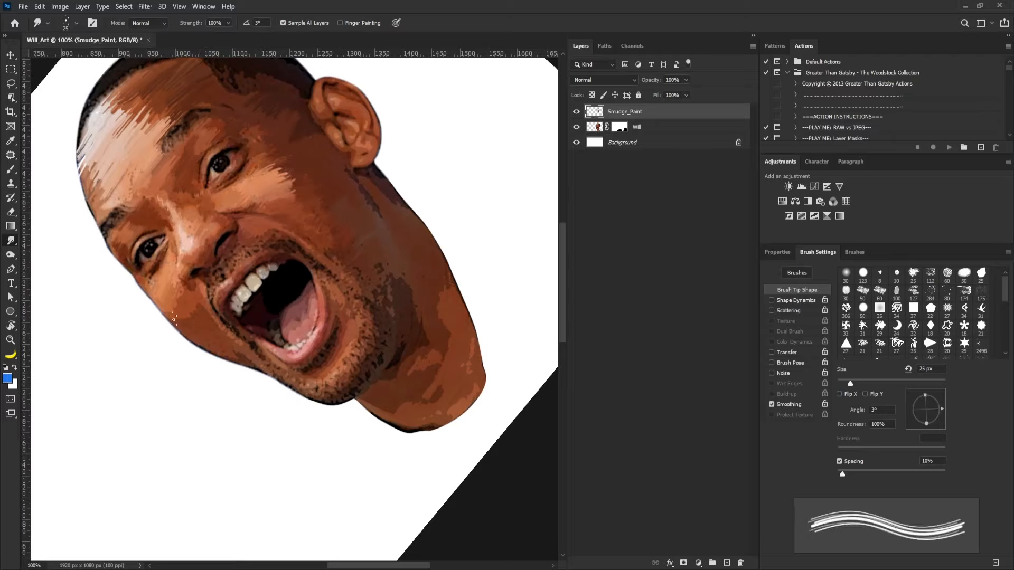
left_click(11, 326)
left_click_drag(181, 269, 350, 224)
left_click(11, 241)
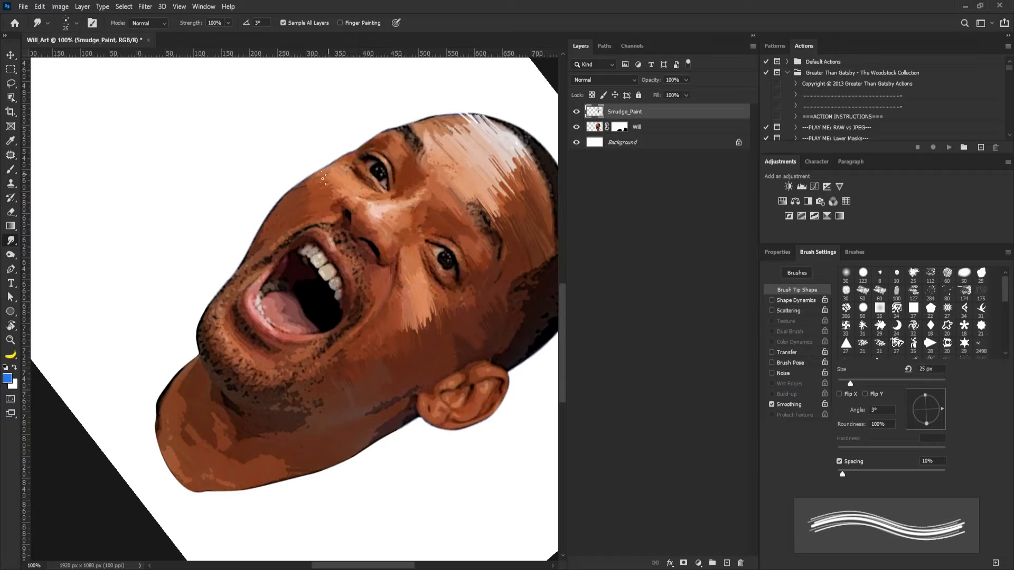
key("bracketleft")
Set the Smudge brush to 30 px and a 58° angle, and smudge the far-side cheek beside the nose.
left_click(11, 326)
mouse_move(369, 207)
left_mouse_down()
mouse_move(243, 197)
mouse_move(212, 217)
left_mouse_up()
left_click(11, 240)
key("bracketright")
key("bracketright")
key("bracketright")
left_click_drag(942, 409, 938, 391)
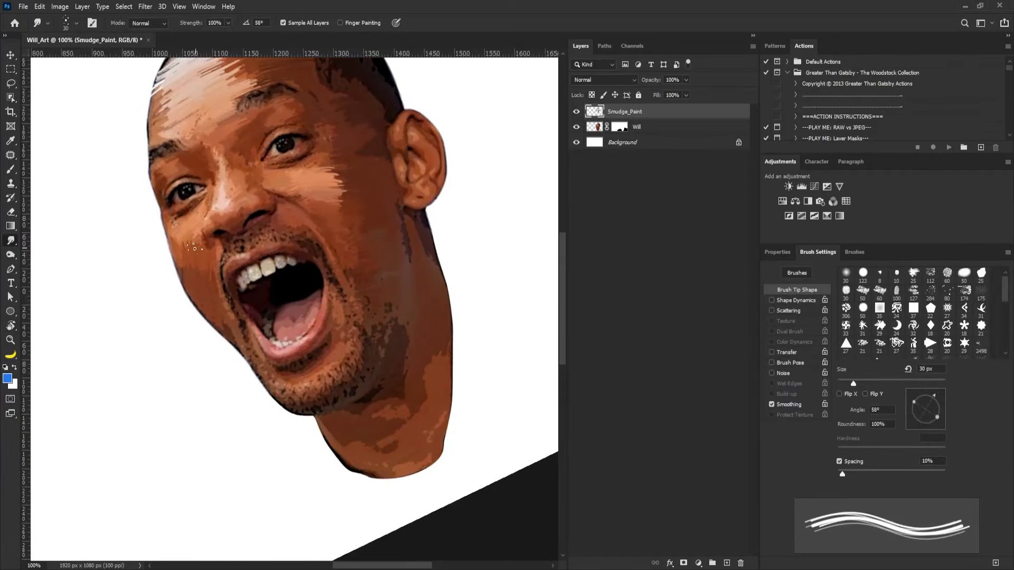
mouse_move(191, 245)
left_mouse_down()
mouse_move(180, 244)
mouse_move(190, 253)
mouse_move(188, 230)
left_mouse_up()
Reduce the Smudge brush to 20 px and soften the color patches along the jaw below the ear.
key("bracketleft")
key("bracketleft")
key("bracketleft")
key("bracketleft")
key("bracketright")
key("bracketright")
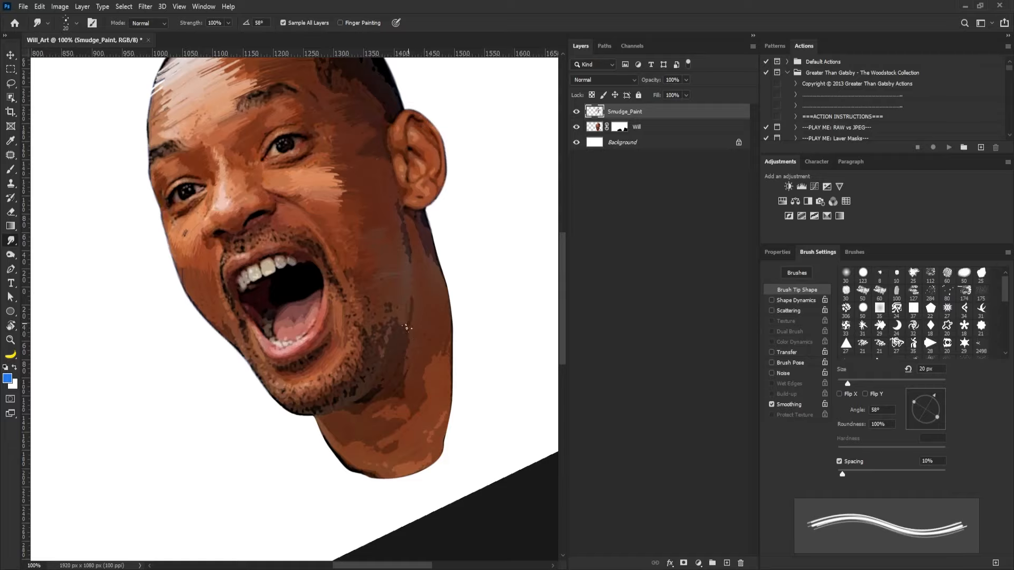
Blend the jawline shadow beside the beard using a Smudge brush of 10 px or smaller.
key("bracketleft")
key("bracketleft")
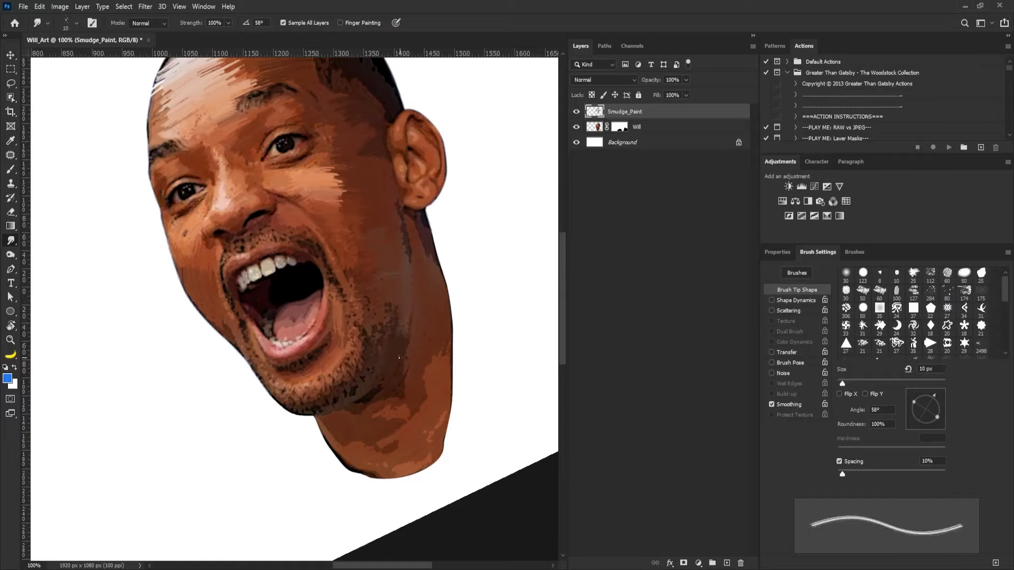
key("bracketleft")
left_click_drag(412, 291, 409, 326)
Smudge the side of the neck with a 25 px brush and refine its outer edge at 5 px.
key("bracketright")
key("bracketright")
key("bracketright")
key("bracketright")
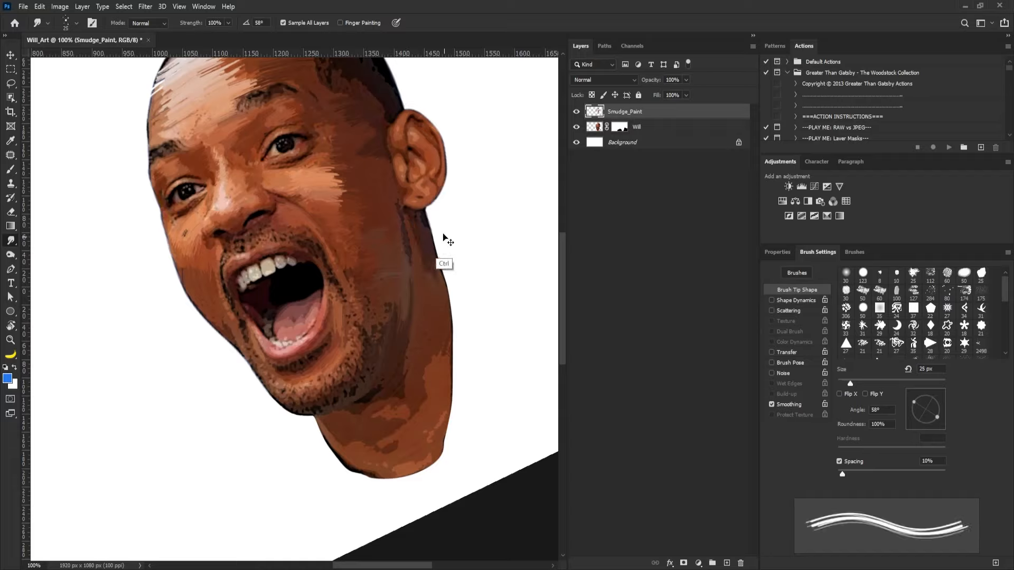
key("bracketleft")
key("bracketleft")
key("bracketleft")
key("bracketleft")
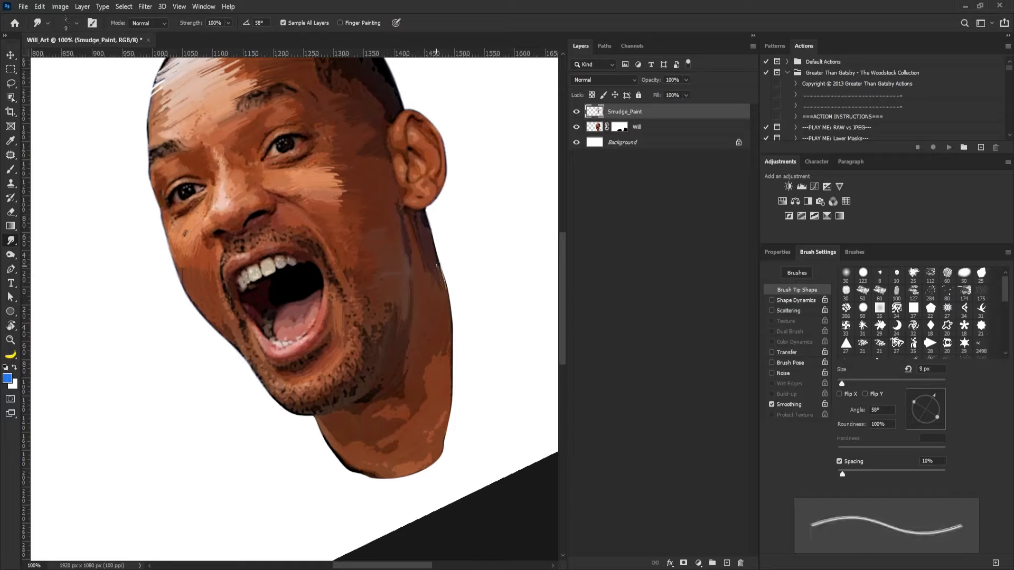
Smudge the neck from below the jaw down toward its base with a 20 px brush.
key("bracketright")
key("bracketright")
key("bracketright")
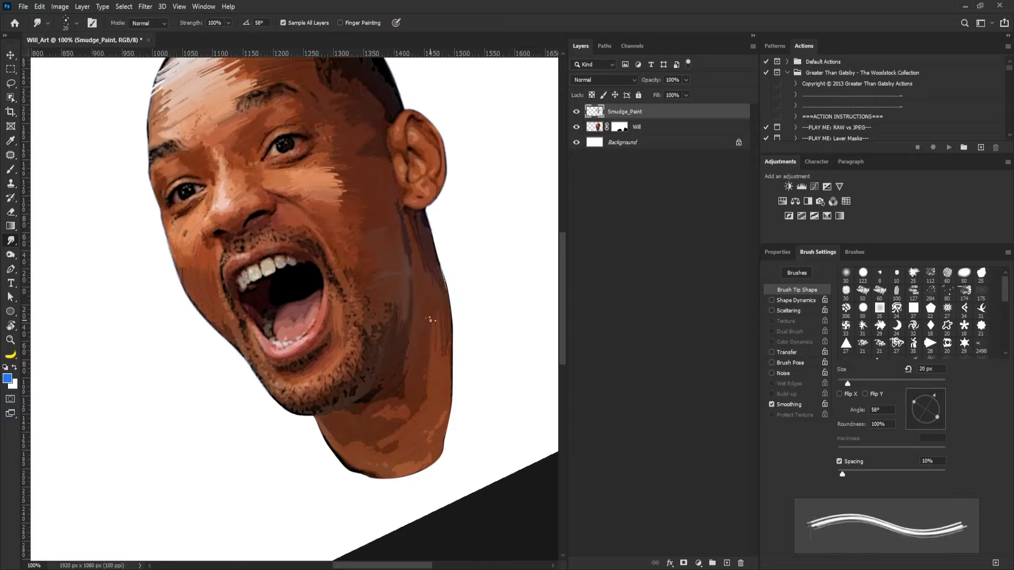
mouse_move(424, 394)
left_mouse_down()
mouse_move(436, 360)
mouse_move(404, 414)
mouse_move(410, 345)
left_mouse_up()
mouse_move(401, 412)
left_mouse_down()
mouse_move(373, 430)
mouse_move(434, 432)
left_mouse_up()
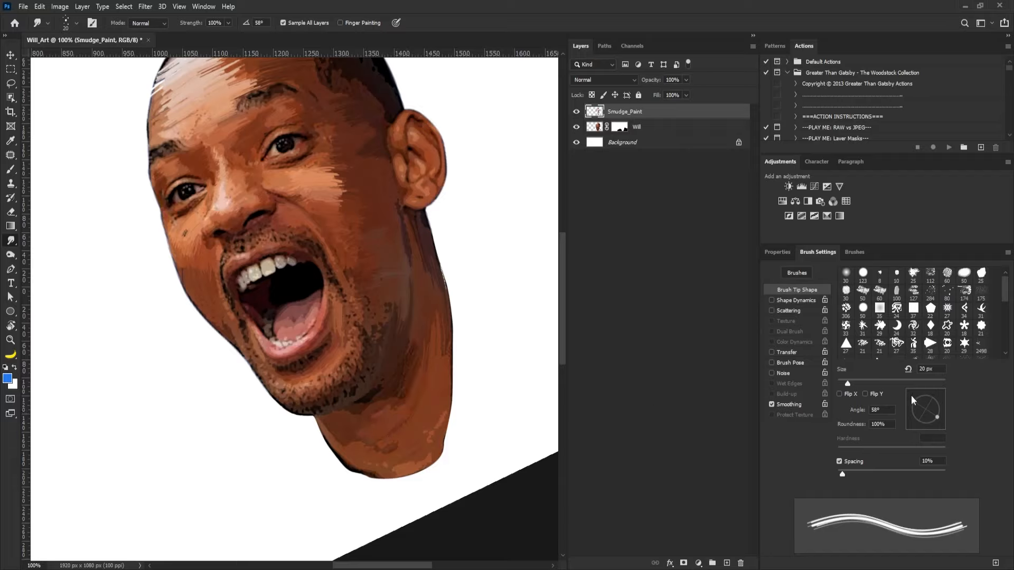
Smudge the lower neck and its base edge with brush angles of 166° and 120°.
left_click_drag(912, 400, 911, 405)
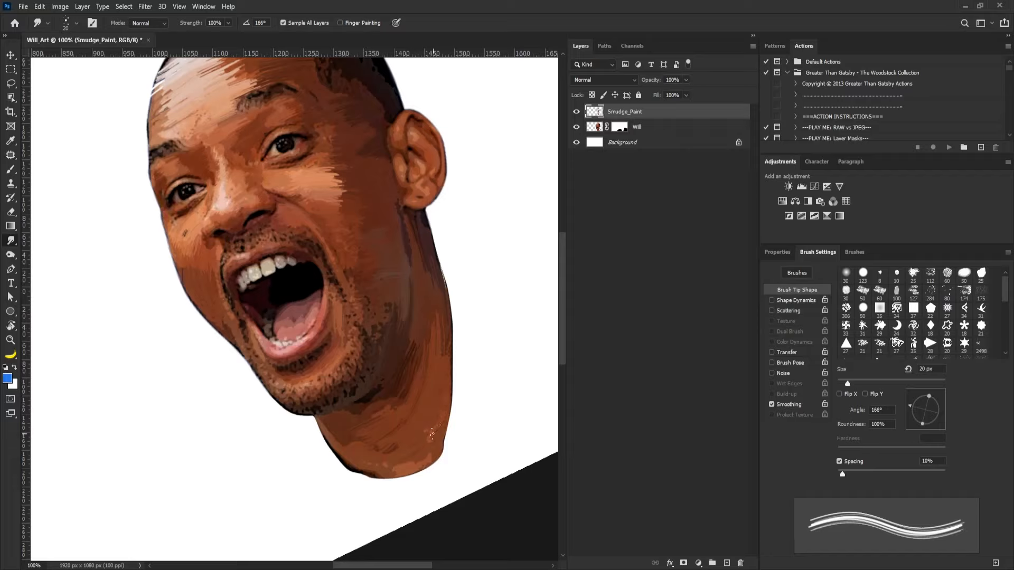
left_click_drag(425, 455, 409, 466)
left_click(916, 396)
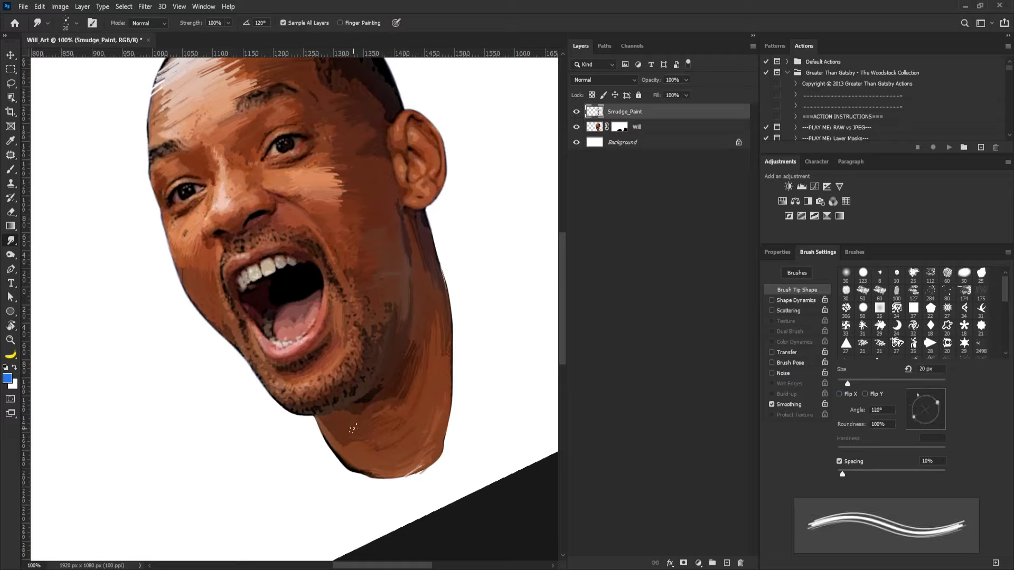
Blend the shadow under the chin and jaw using Smudge brush angles of -175° and -153°.
left_click(911, 406)
left_click(913, 411)
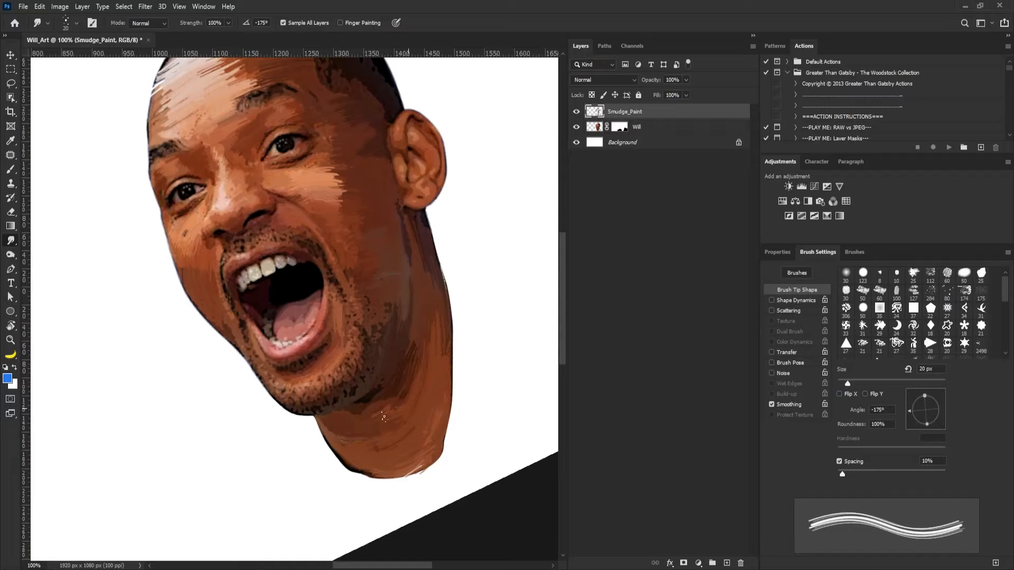
left_click(913, 417)
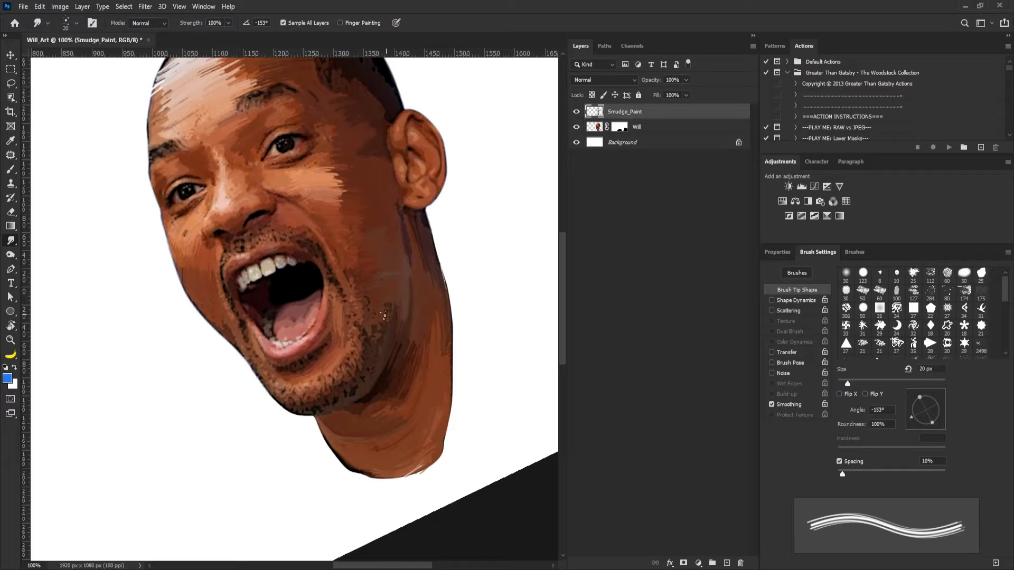
Feather the ear-side cheek highlight into the surrounding skin with 15 to 25 px smudge strokes.
mouse_move(380, 325)
left_mouse_down()
mouse_move(390, 328)
mouse_move(378, 296)
mouse_move(343, 254)
mouse_move(309, 245)
left_mouse_up()
key("r")
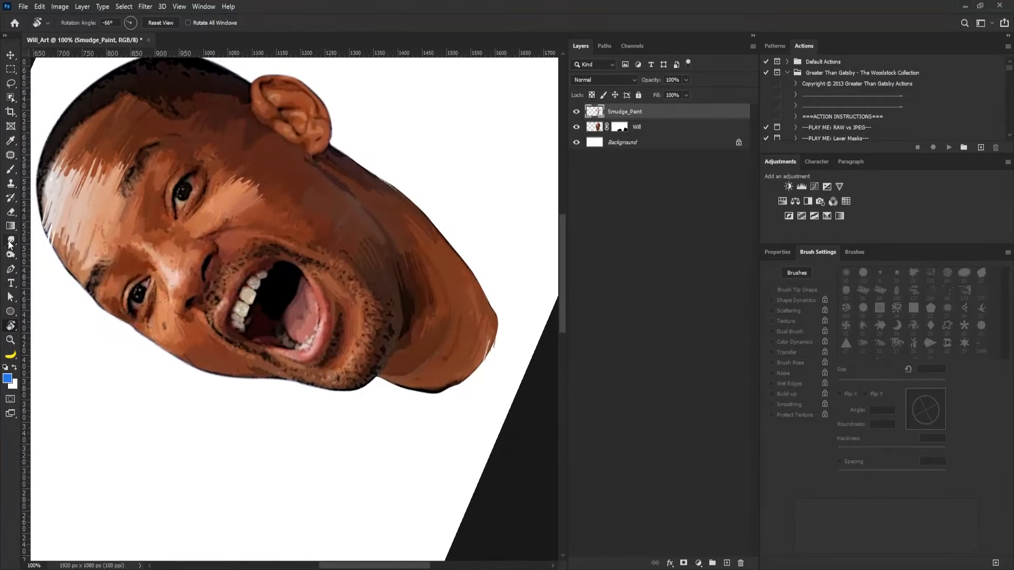
mouse_move(274, 206)
left_mouse_down()
mouse_move(224, 190)
mouse_move(247, 188)
mouse_move(243, 179)
left_mouse_up()
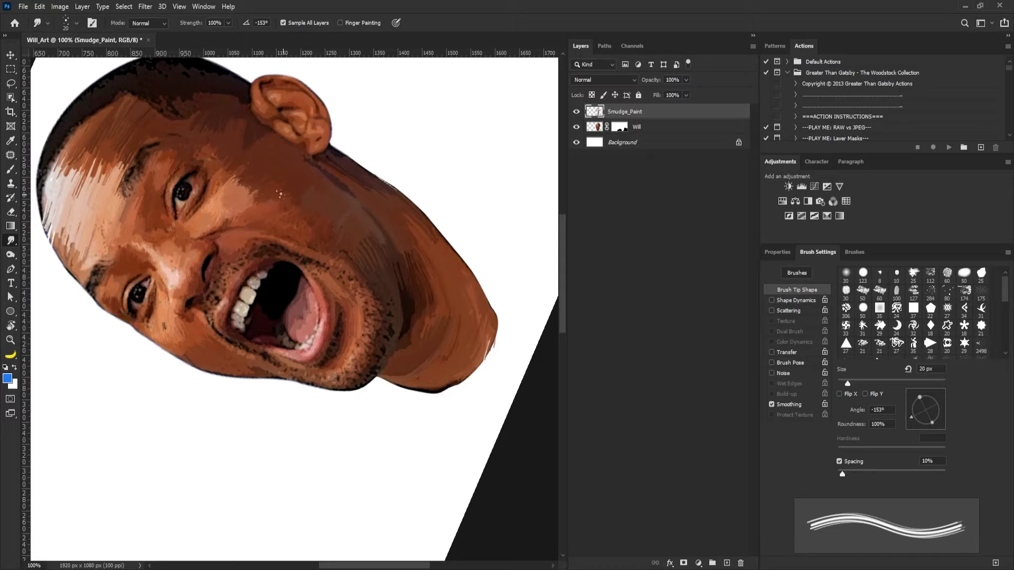
key("bracketright")
key("bracketright")
key("bracketleft")
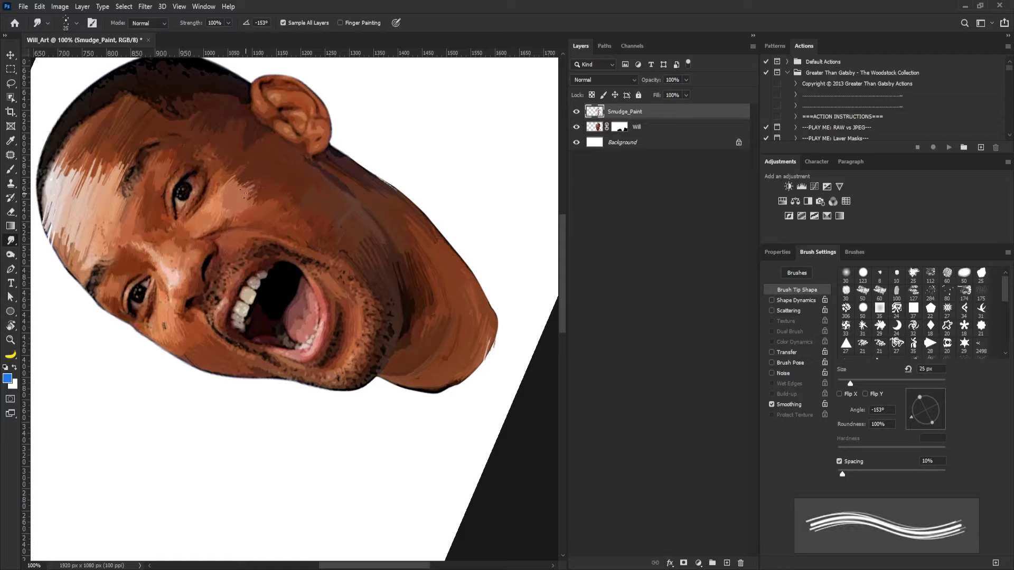
key("bracketleft")
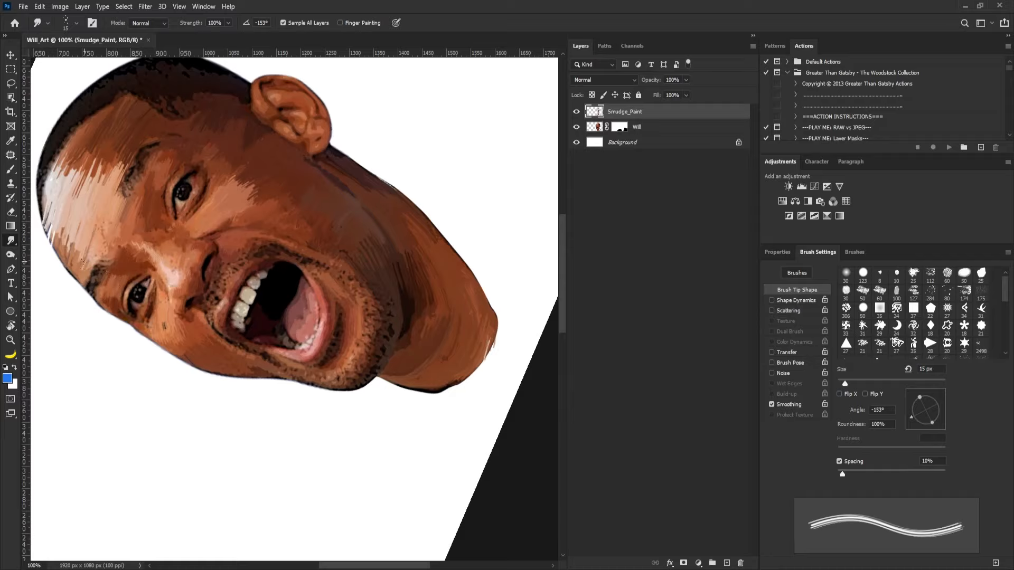
Set the Smudge brush angle to -122° and smudge the skin around the ear-side eye and the folds of the ear.
left_click(918, 423)
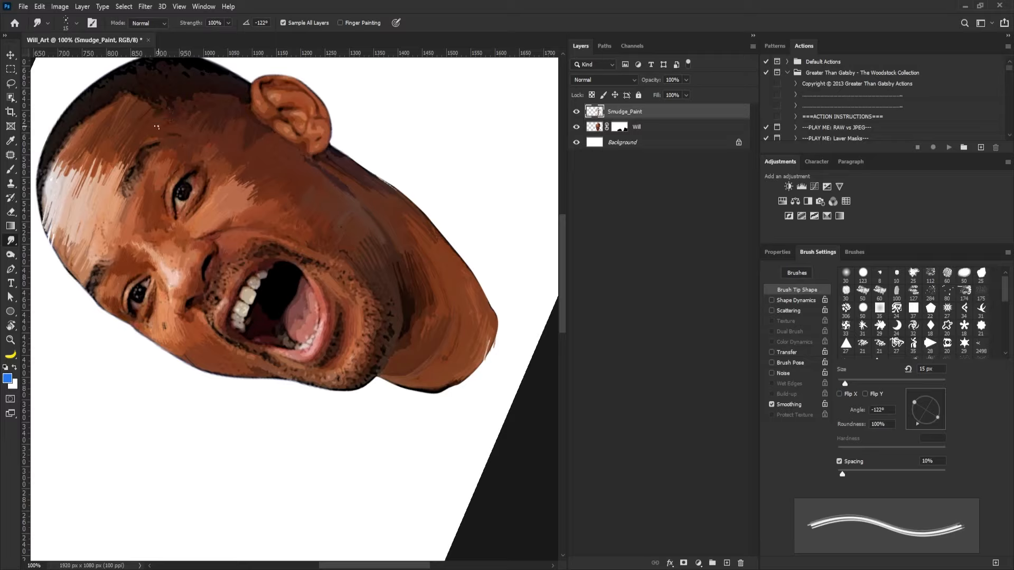
left_click_drag(163, 177, 157, 196)
mouse_move(286, 89)
left_mouse_down()
mouse_move(306, 96)
mouse_move(292, 118)
mouse_move(299, 125)
mouse_move(293, 104)
mouse_move(263, 105)
left_mouse_up()
mouse_move(306, 140)
left_mouse_down()
mouse_move(320, 150)
mouse_move(275, 127)
left_mouse_up()
key("bracketright")
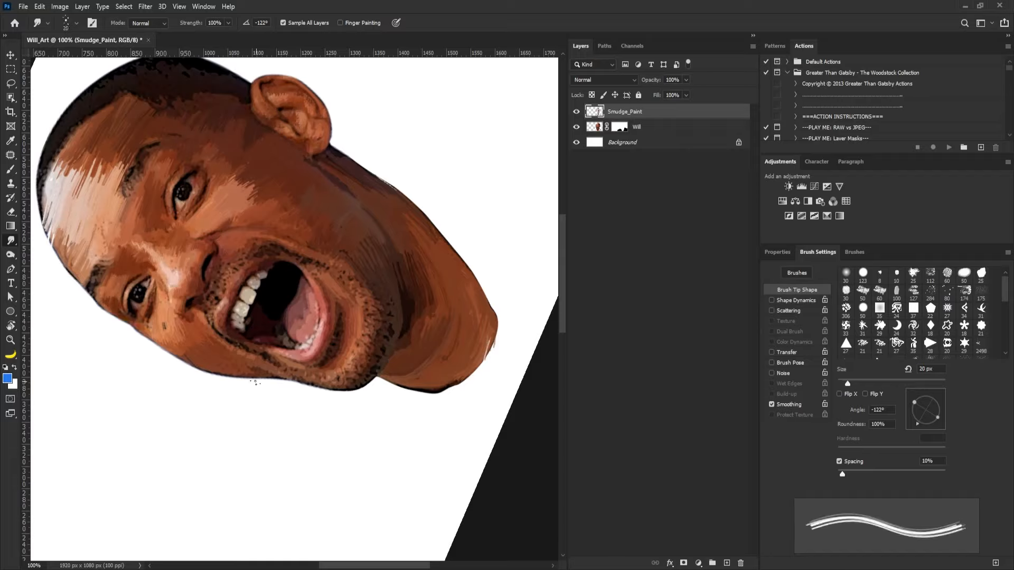
key("bracketright")
Blend the tongue and the inner mouth area with 10 to 15 px smudge strokes.
key("r")
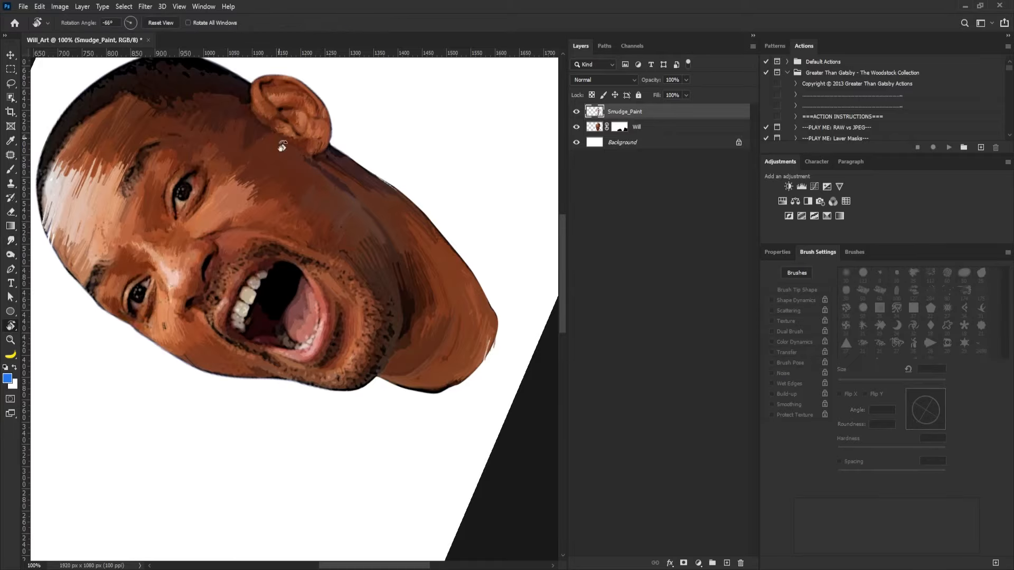
left_click_drag(280, 146, 433, 226)
left_click_drag(406, 167, 443, 280)
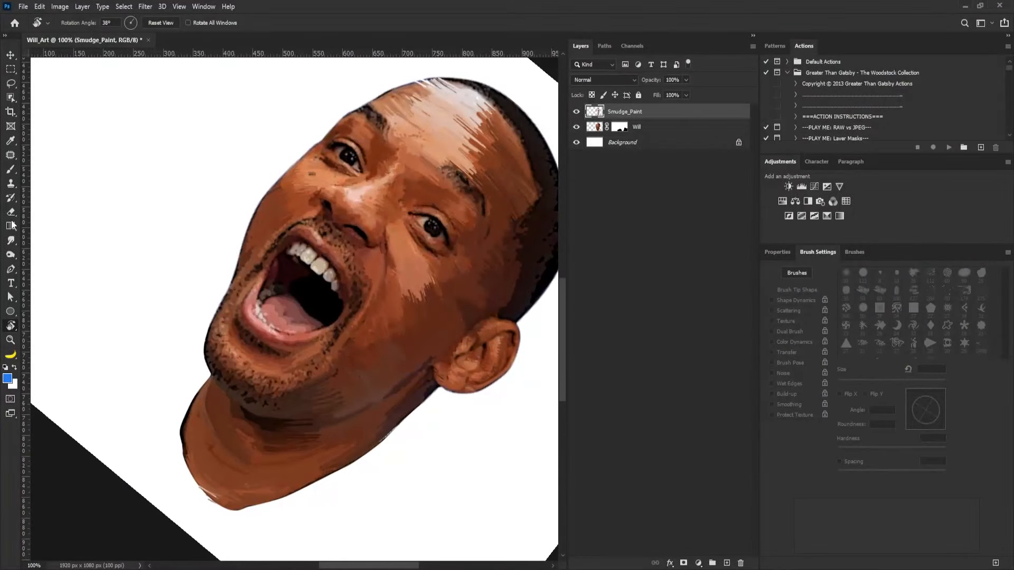
left_click(11, 240)
key("bracketleft")
key("bracketleft")
key("bracketleft")
key("bracketleft")
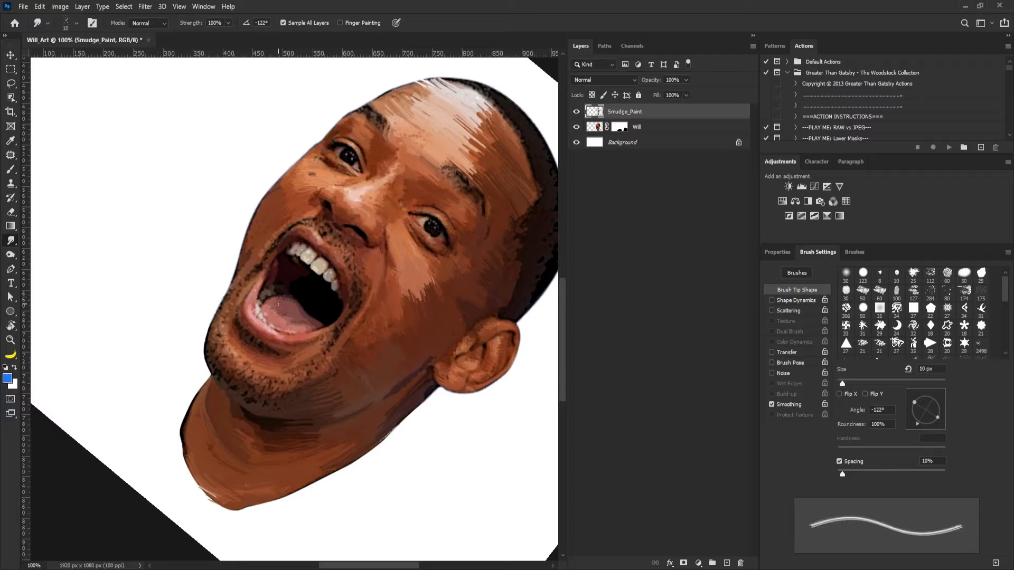
key("bracketright")
key("bracketright")
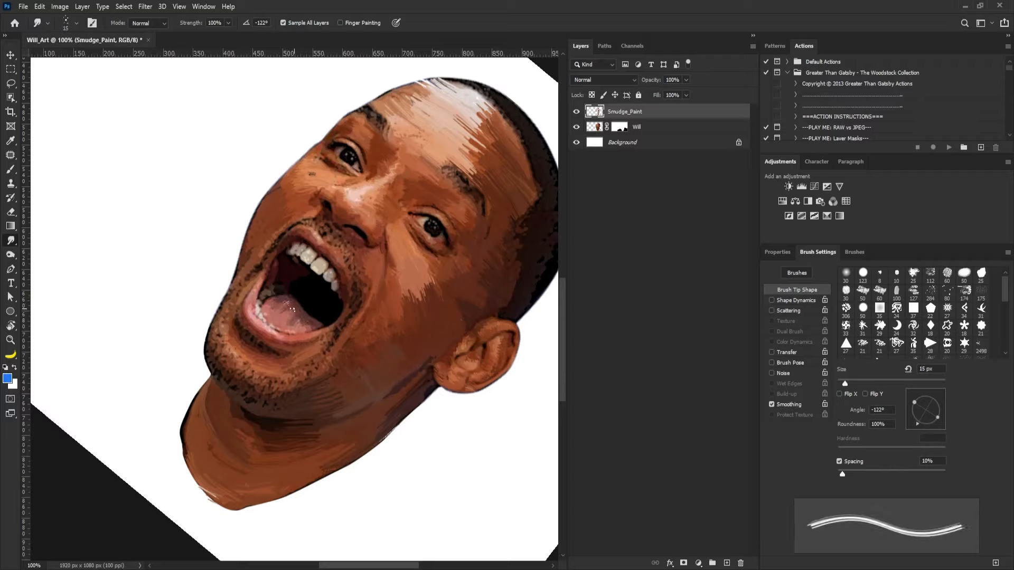
key("bracketleft")
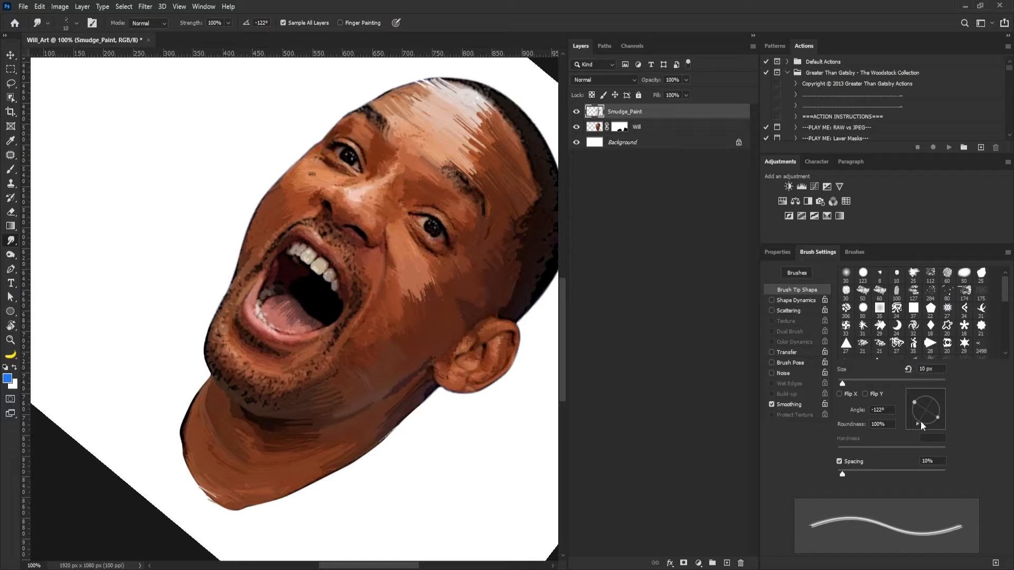
Set the Smudge brush to a 63° angle and 15 px, and smudge the outer skin of the cheek facing away from the ear.
left_click_drag(919, 424, 916, 396)
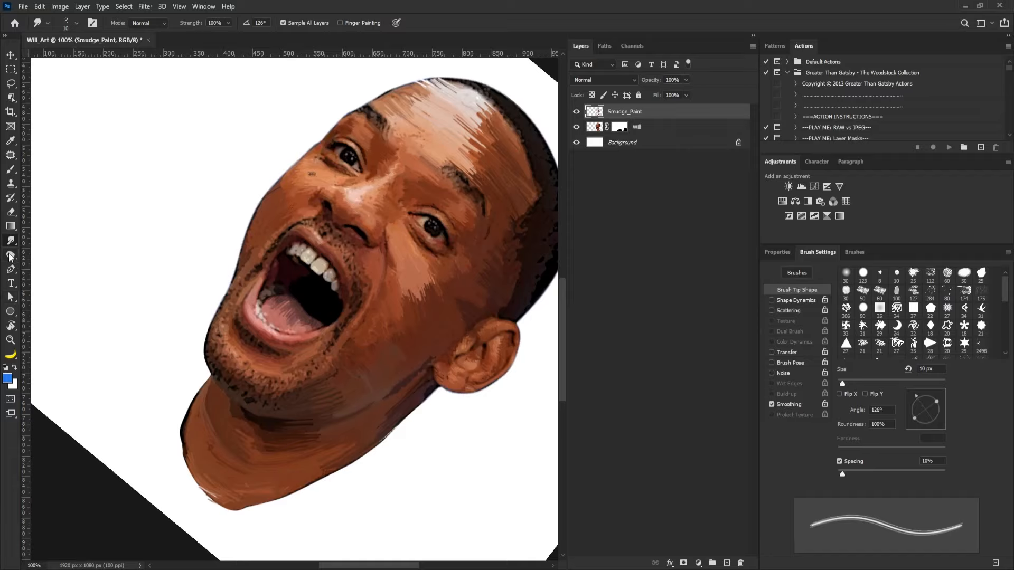
left_click(15, 326)
left_click_drag(278, 183, 196, 230)
left_click(11, 241)
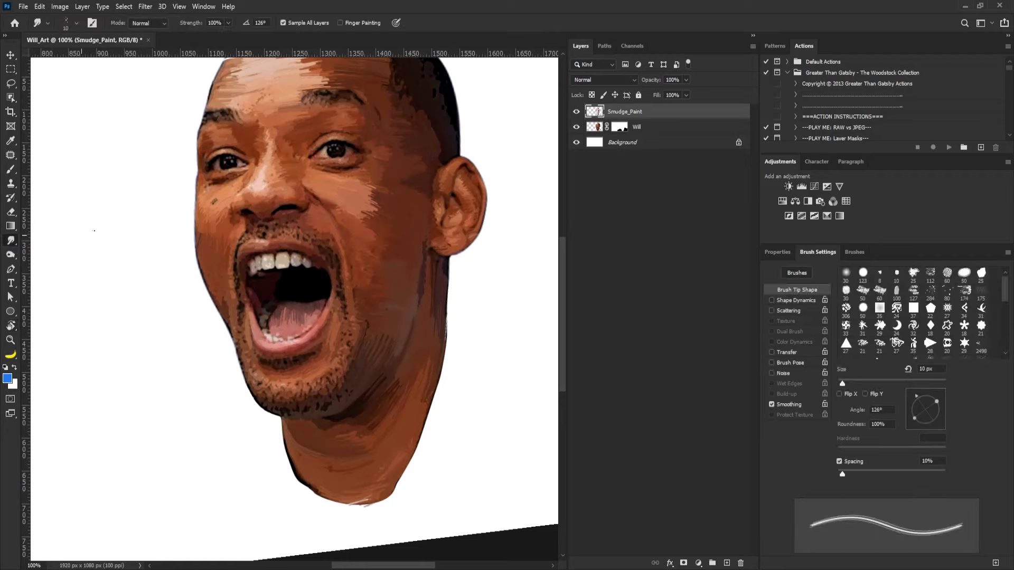
key("bracketright")
key("bracketright")
key("bracketright")
left_click(931, 393)
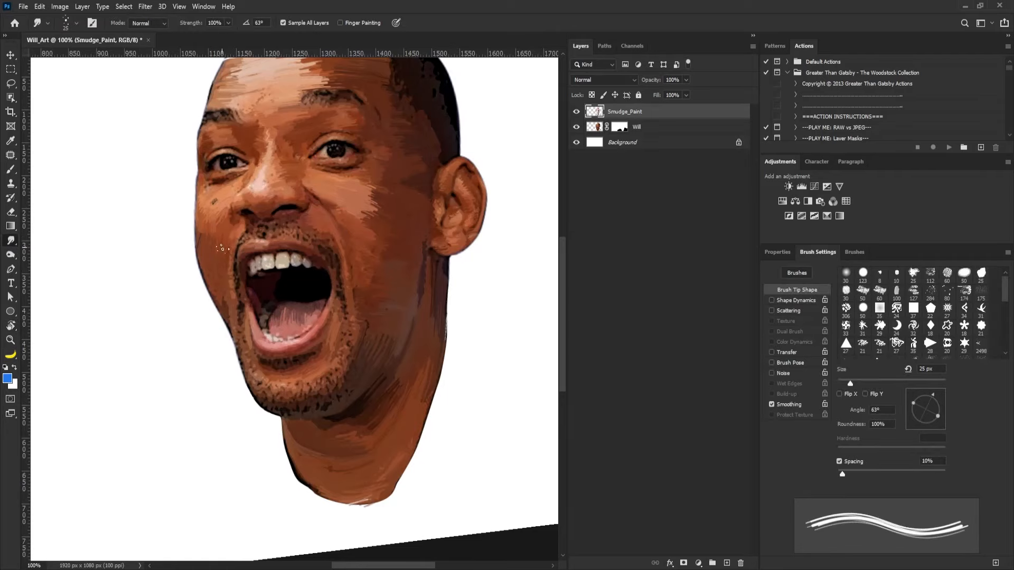
key("bracketleft")
key("bracketleft")
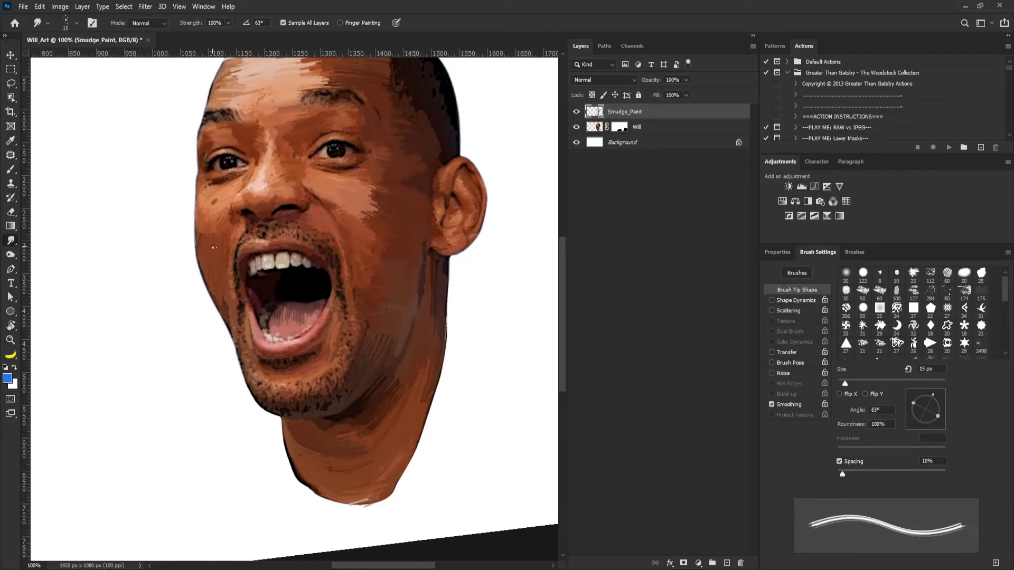
left_click_drag(201, 244, 210, 210)
Stamp all visible layers into a new top layer and apply Smart Sharpen with 131% amount, 0.3 px radius, 0% noise reduction and Lens Blur removal.
left_click_drag(367, 153, 344, 186)
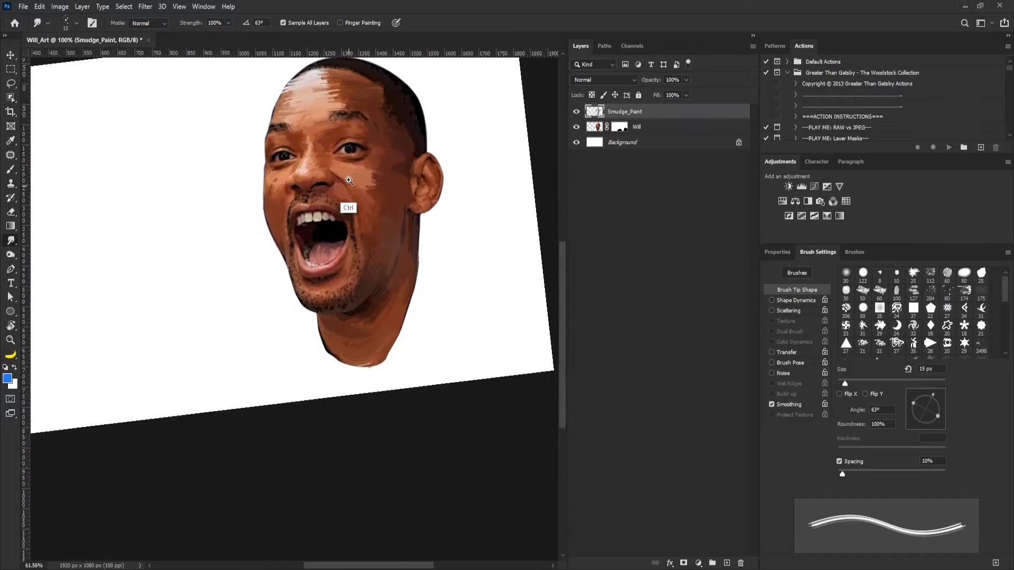
left_click(11, 325)
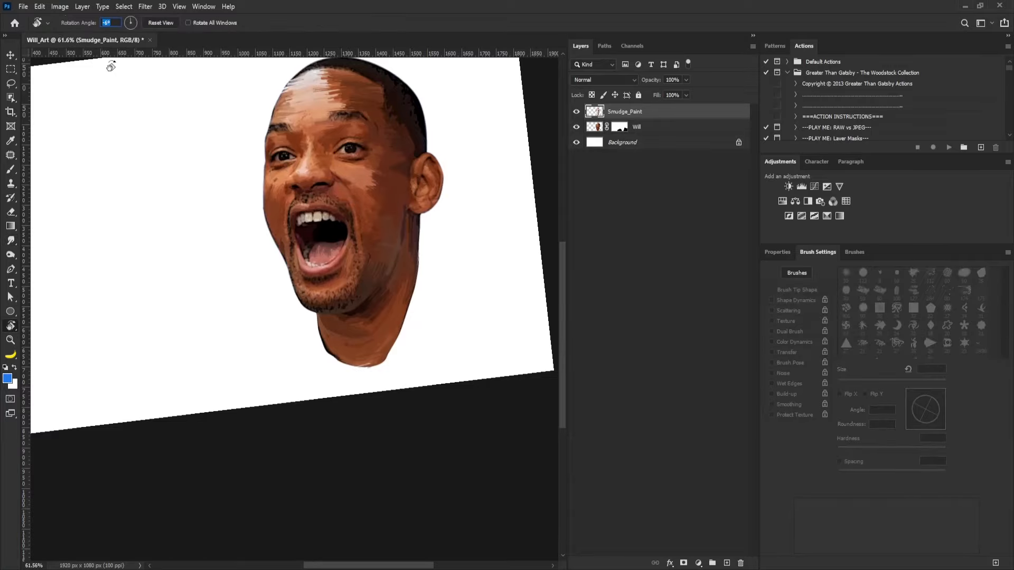
type("0")
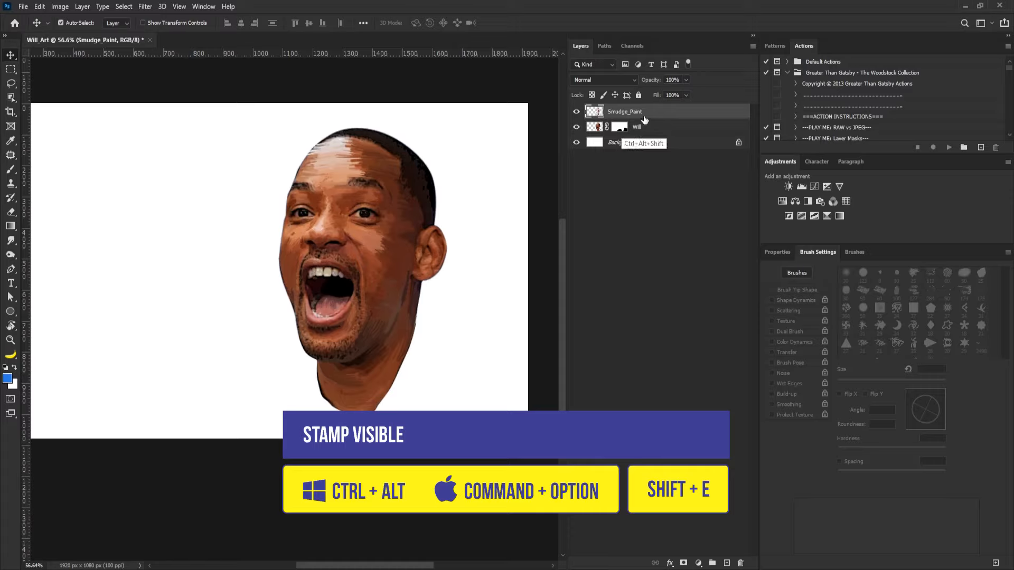
key("ctrl+alt+shift+e")
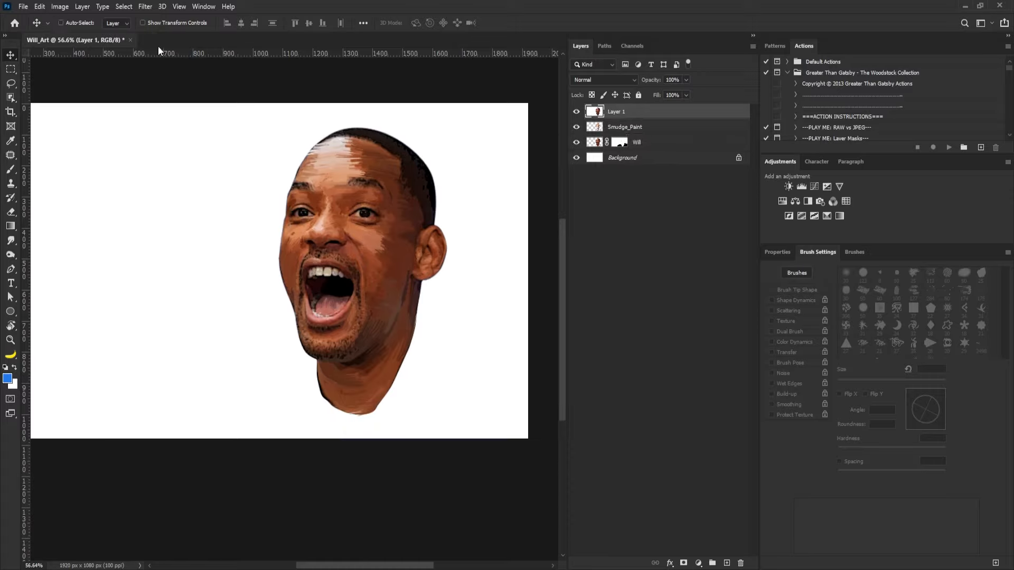
left_click(149, 9)
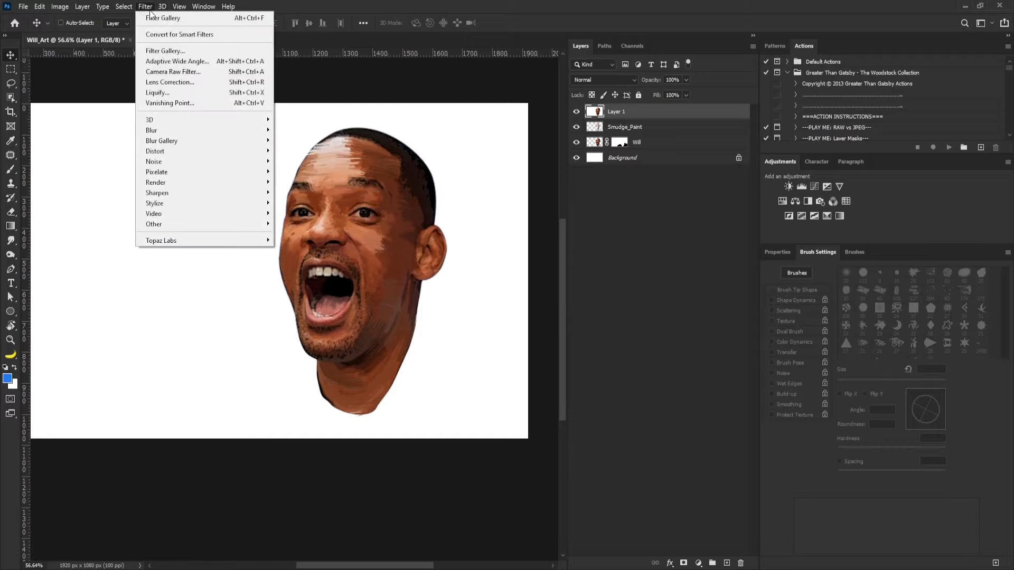
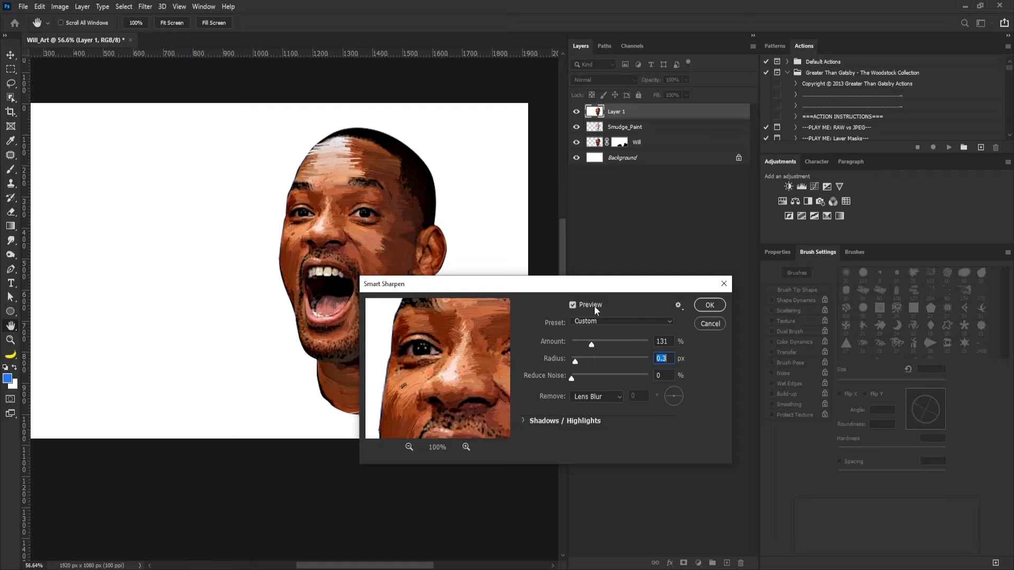
left_click(710, 305)
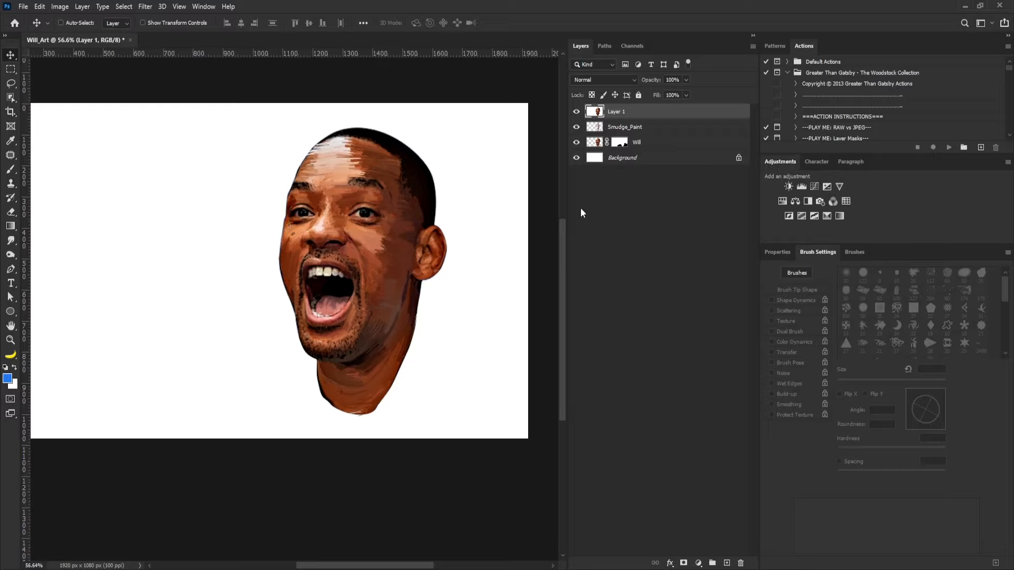
Add a Curves adjustment layer that brightens the midtones from input 111 to output 177, and invert its mask to black.
left_click(204, 6)
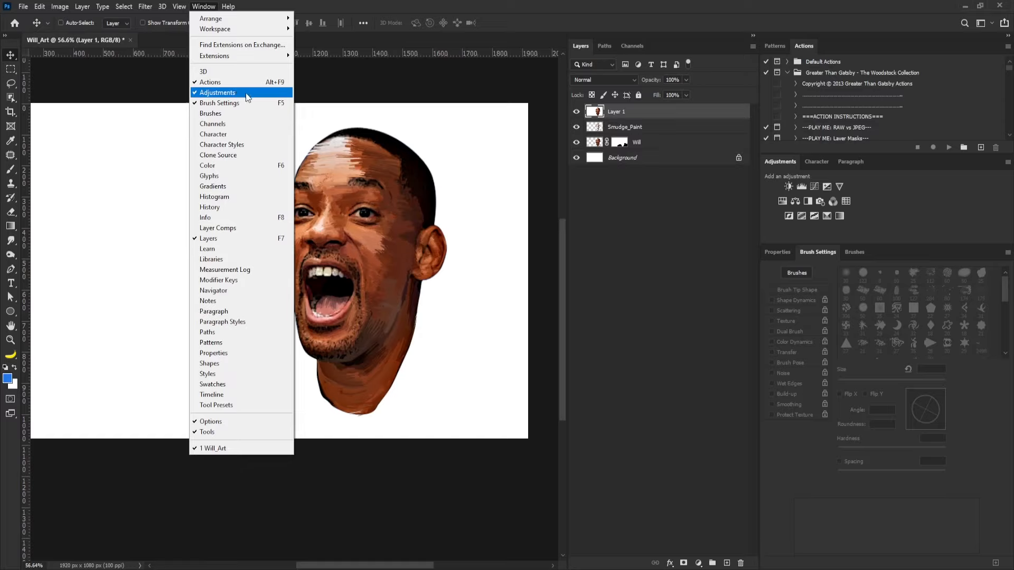
left_click(787, 163)
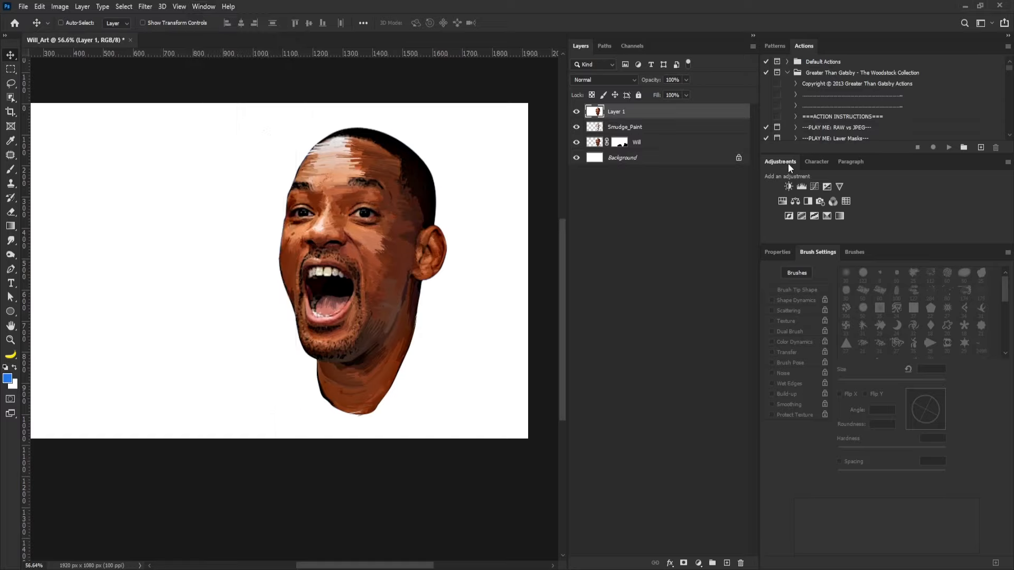
left_click(814, 187)
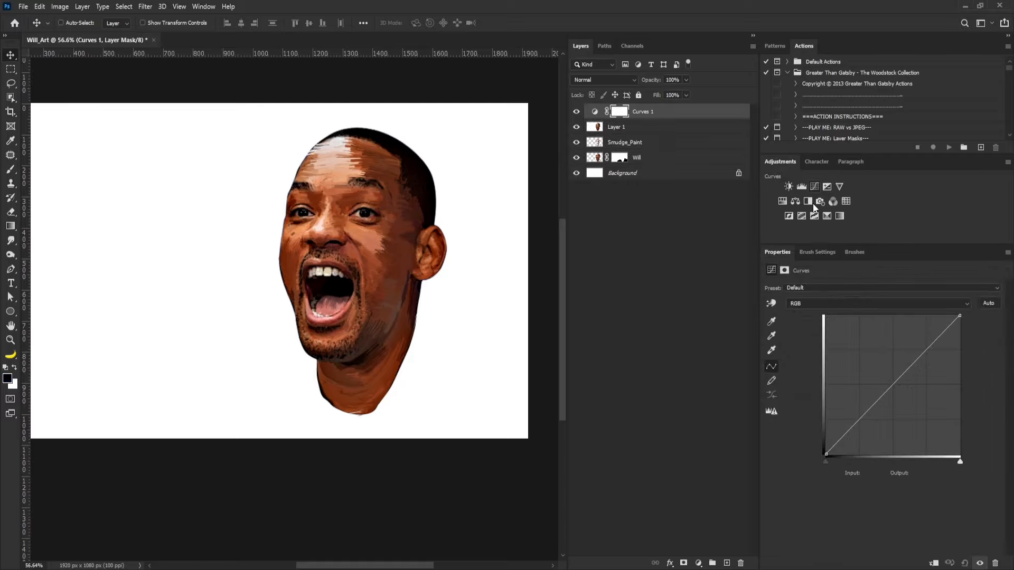
left_click_drag(891, 386, 884, 358)
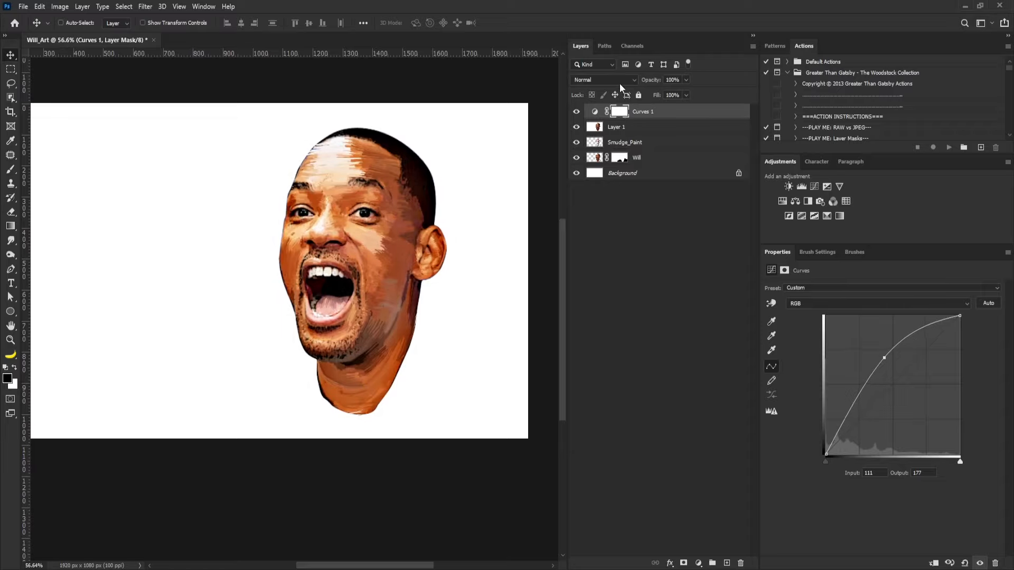
key("ctrl+i")
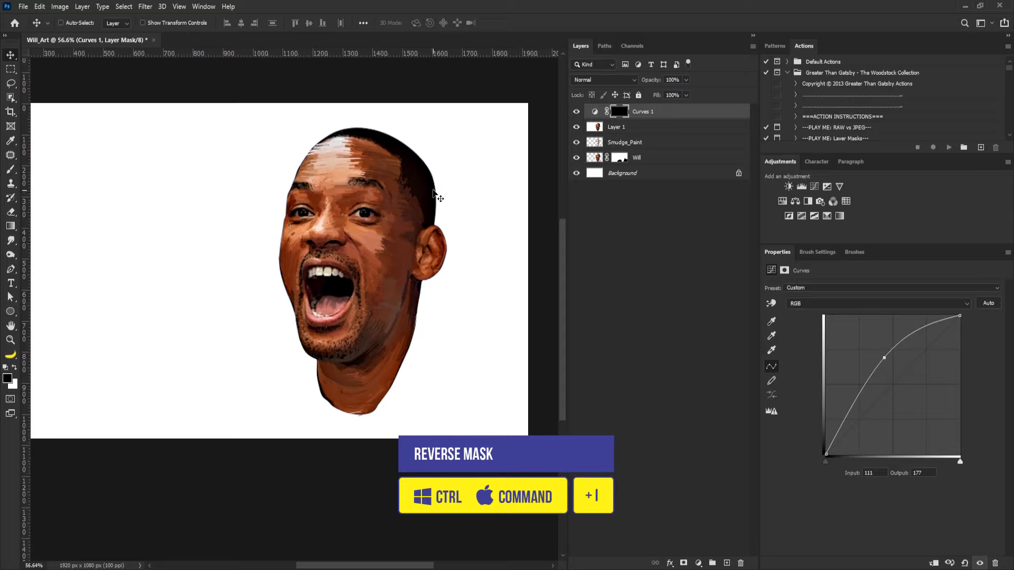
Set up the Brush tool with the sampled bristle tip of separate dots, at 40 px and a 43° angle.
key("b")
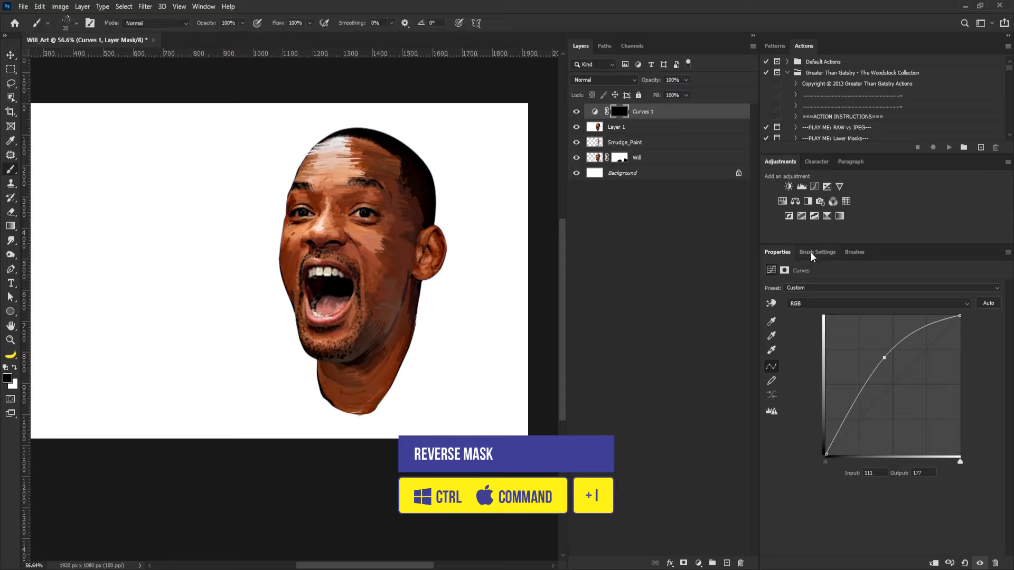
left_click(813, 253)
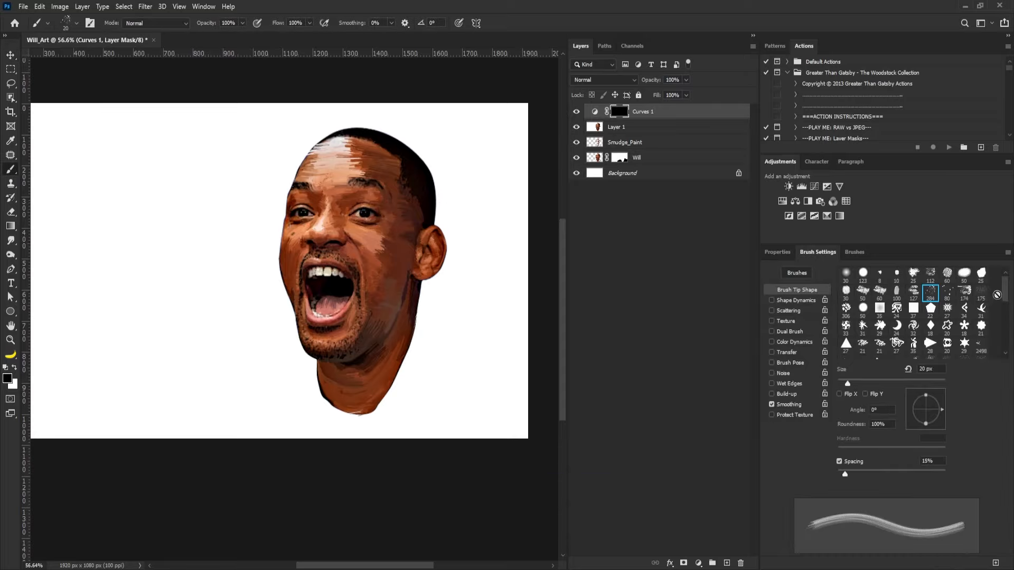
left_click_drag(1005, 293, 1005, 344)
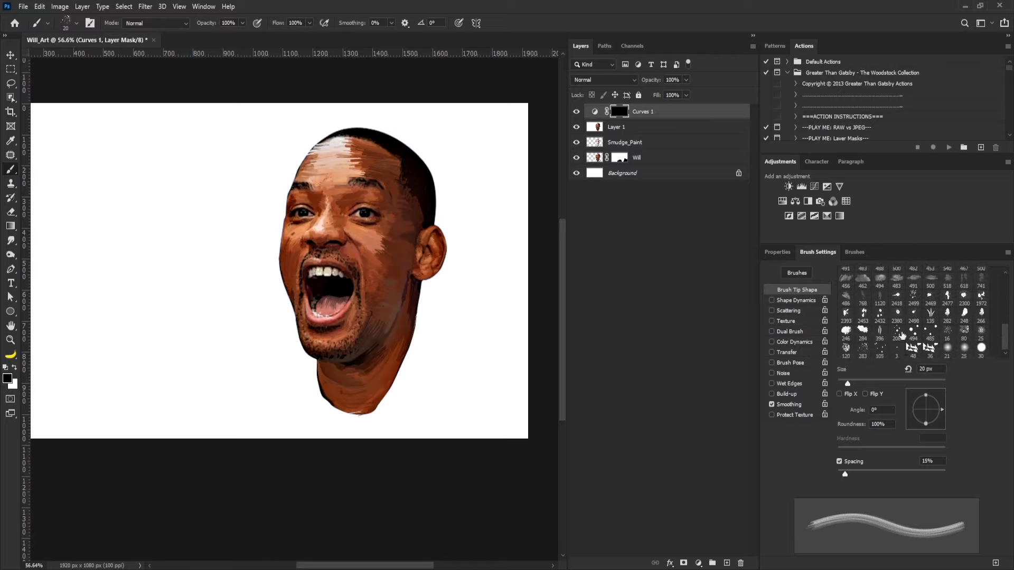
left_click(896, 334)
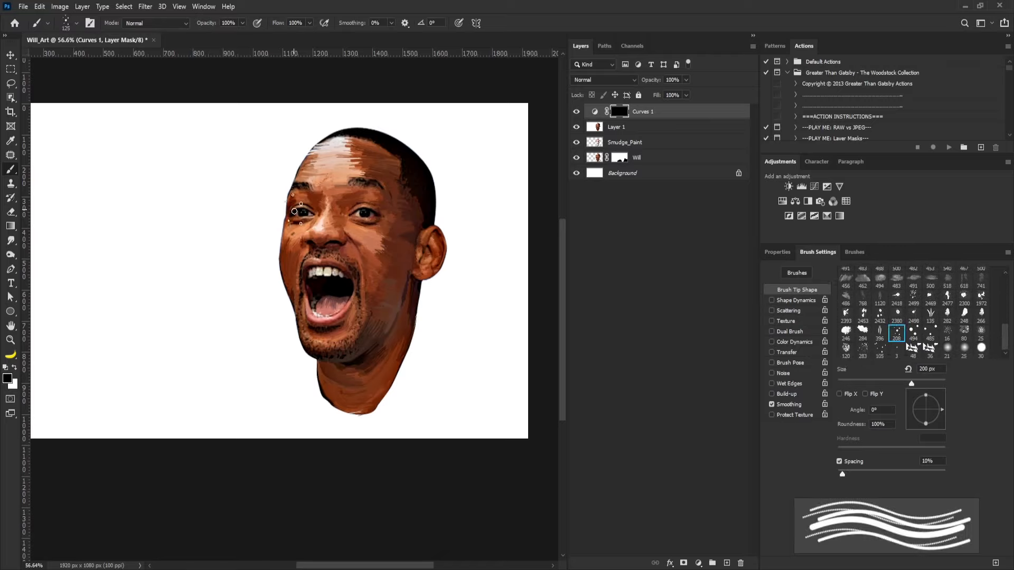
key("r")
mouse_move(359, 165)
left_mouse_down()
mouse_move(257, 173)
mouse_move(256, 242)
left_mouse_up()
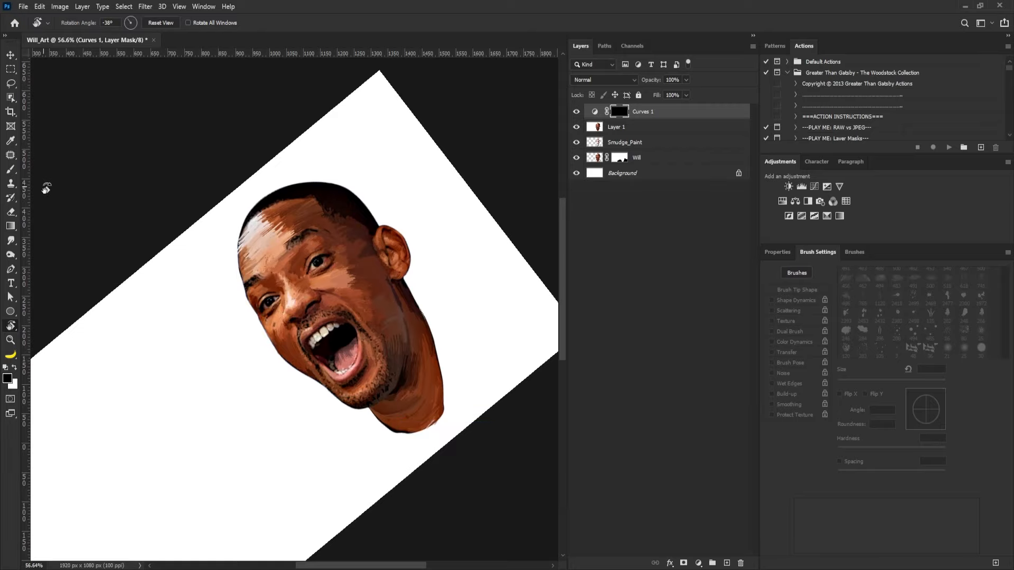
key("b")
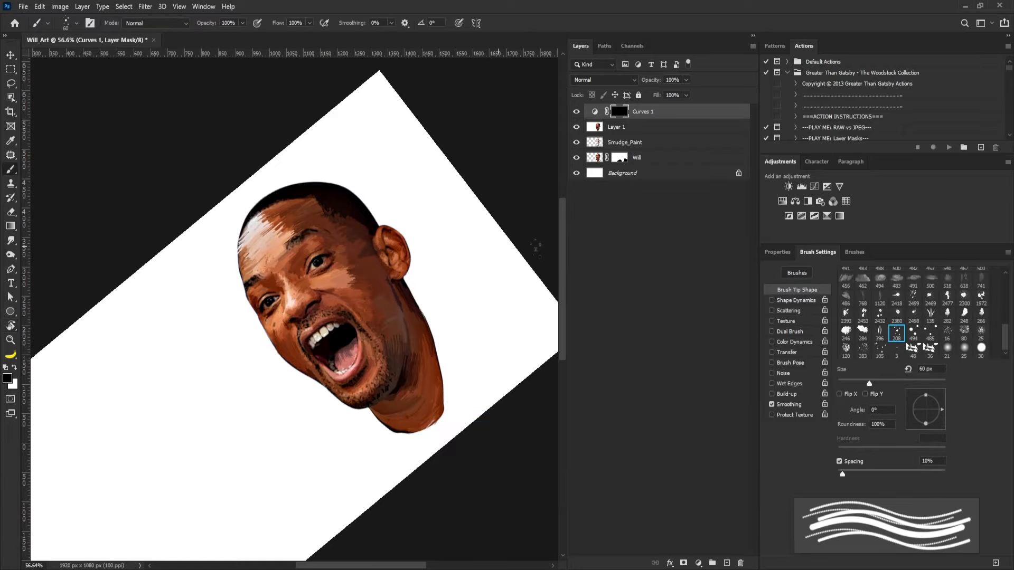
left_click_drag(933, 403, 937, 400)
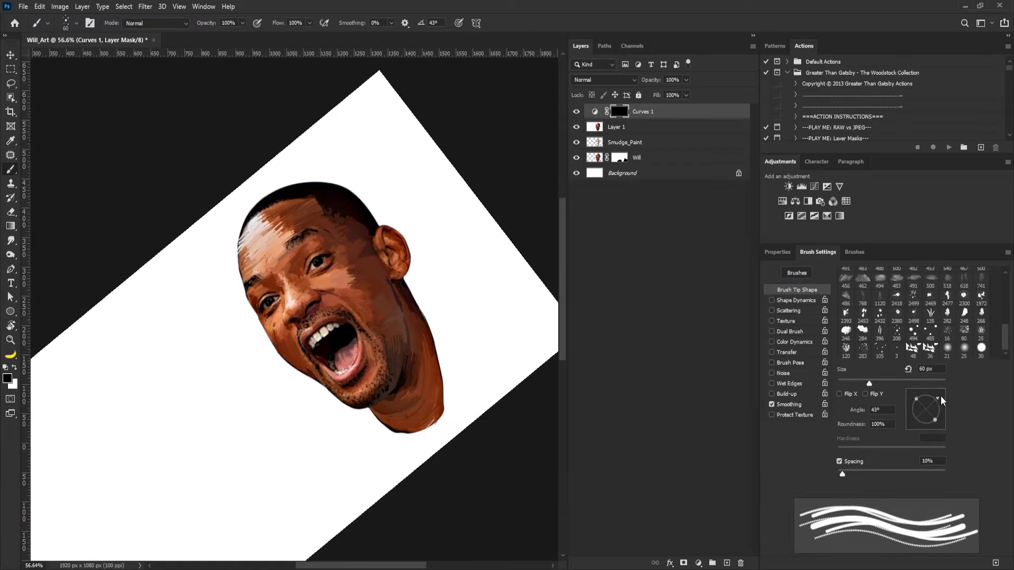
key("bracketleft")
key("bracketleft")
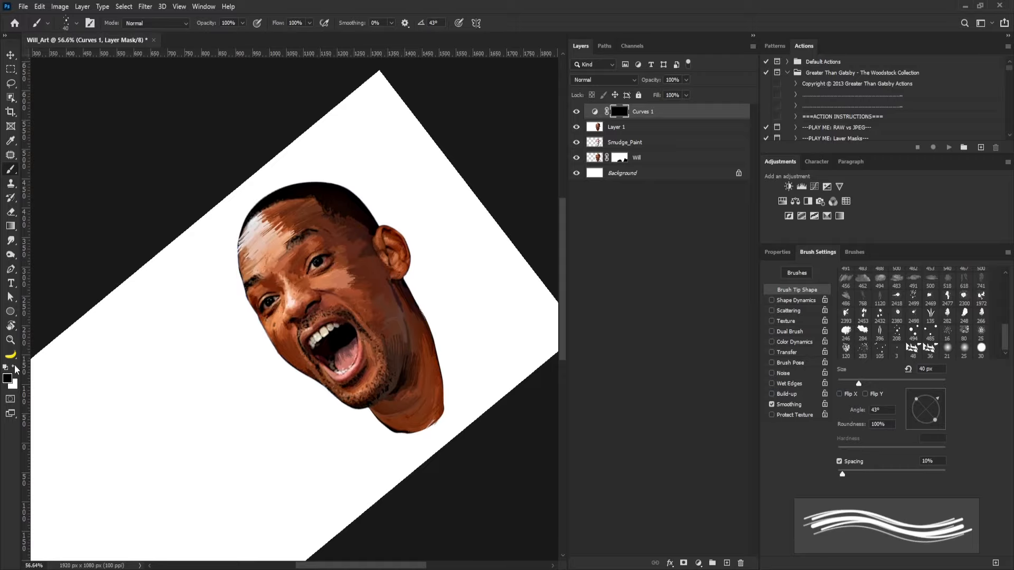
Paint white on the Curves 1 mask over the forehead highlight with 40 and 30 px bristle strokes.
left_click(16, 368)
left_click_drag(252, 243, 259, 230)
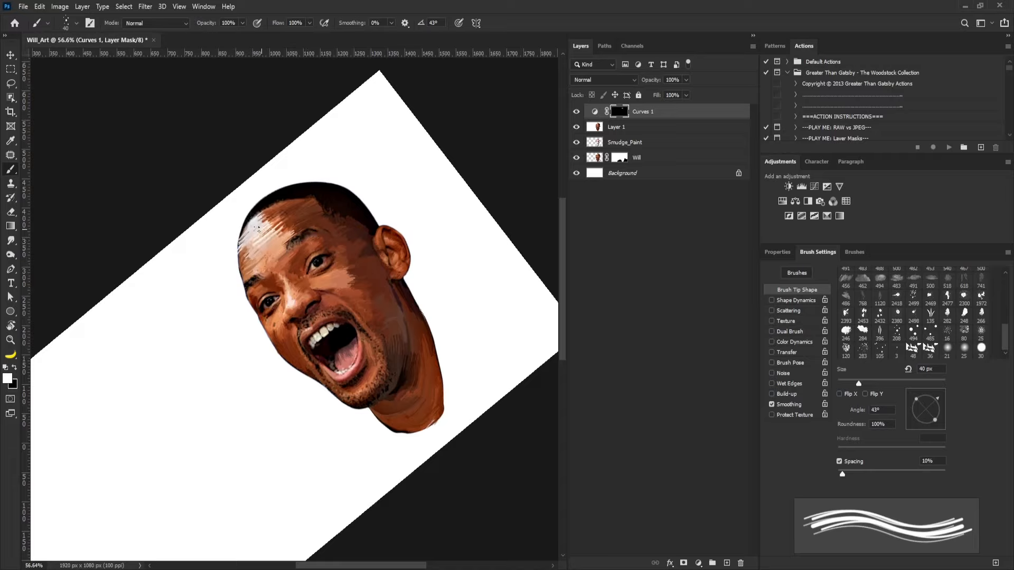
key("bracketleft")
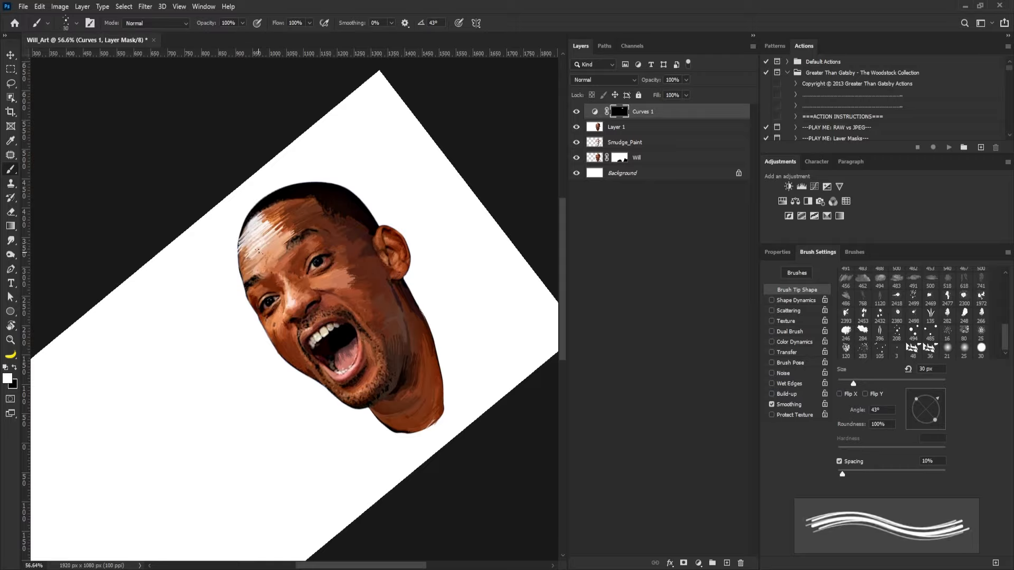
Brighten the nose highlight with 20 px strokes and the ear-side cheek highlight with 35 px strokes on the Curves 1 mask.
key("bracketleft")
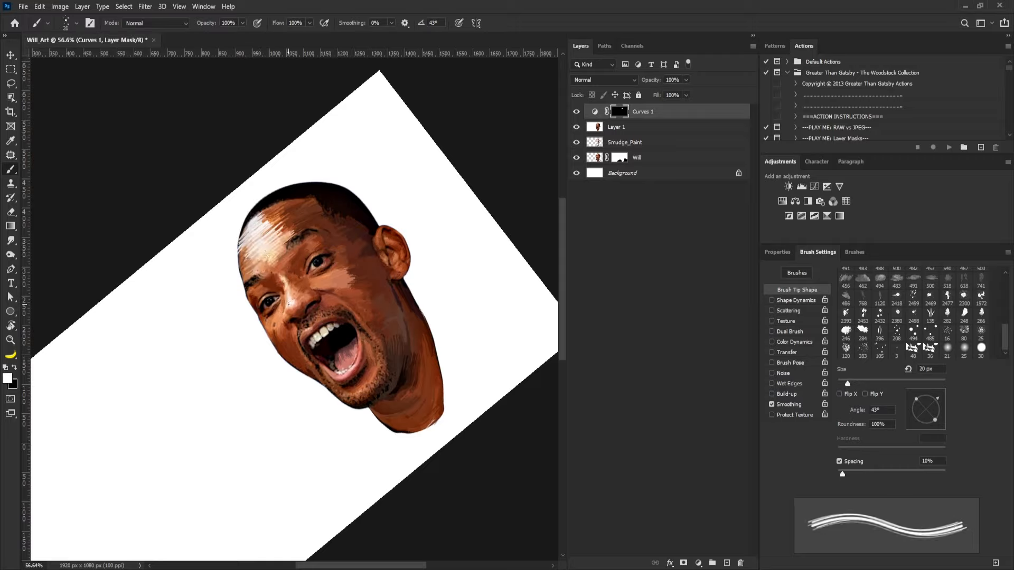
key("bracketright")
key("bracketright")
key("bracketright")
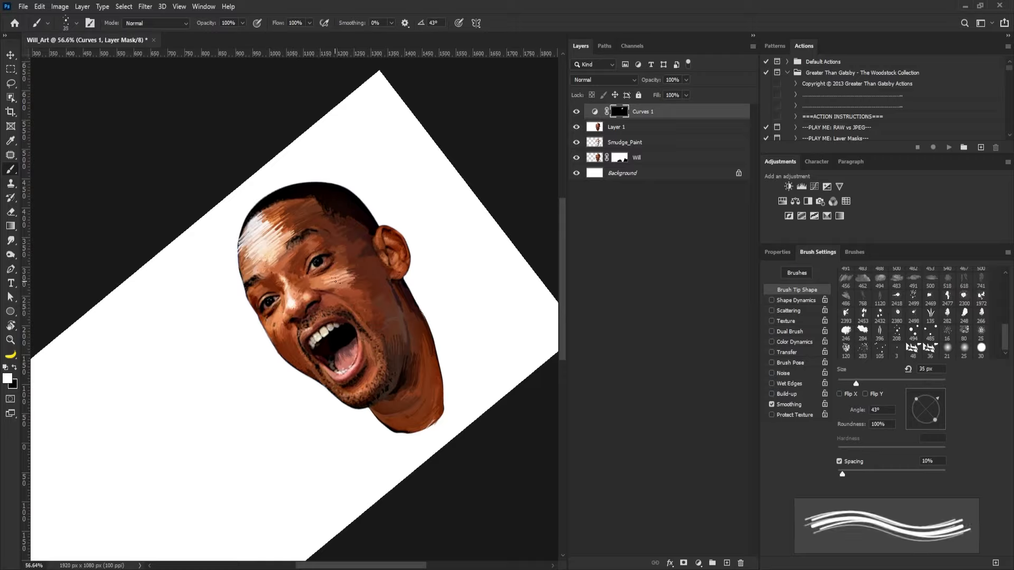
Set the brush angle to 25° and extend the brightened highlights below the ear-side eye with 20 to 35 px strokes on the mask.
left_click(10, 326)
left_click_drag(396, 338, 402, 276)
left_click(10, 169)
left_click(939, 403)
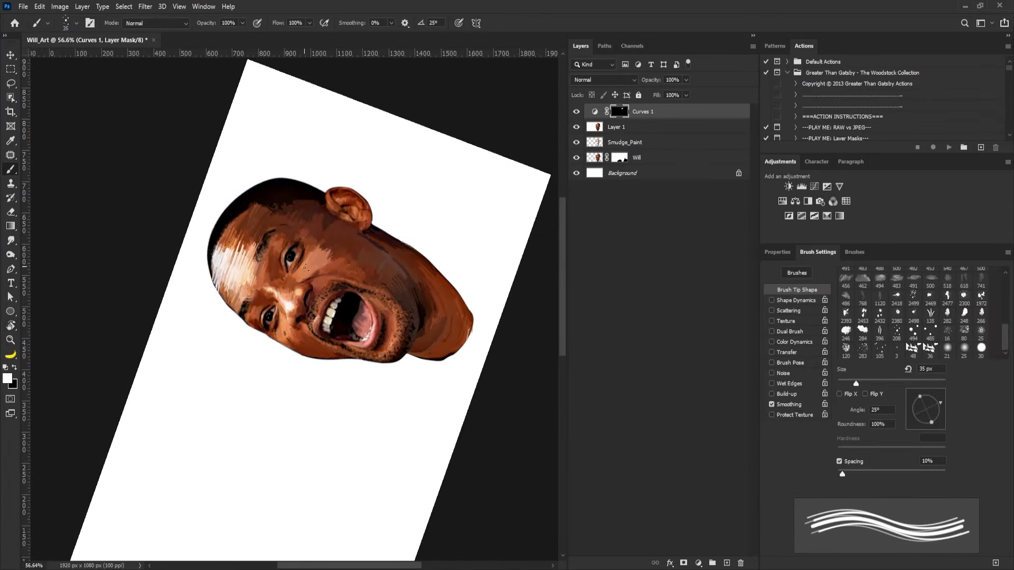
key("bracketleft")
key("bracketleft")
key("bracketleft")
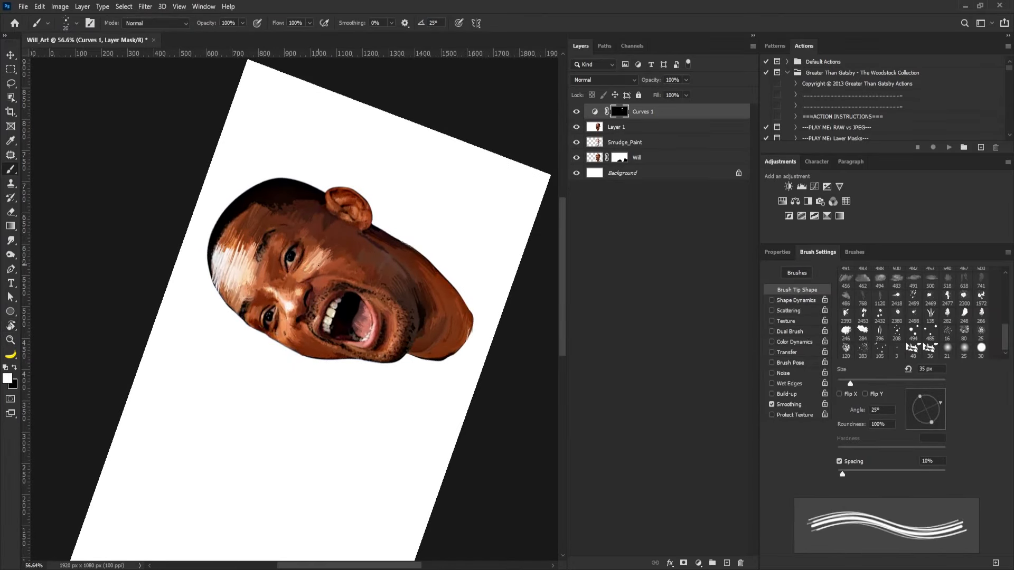
key("bracketright")
key("bracketright")
key("bracketright")
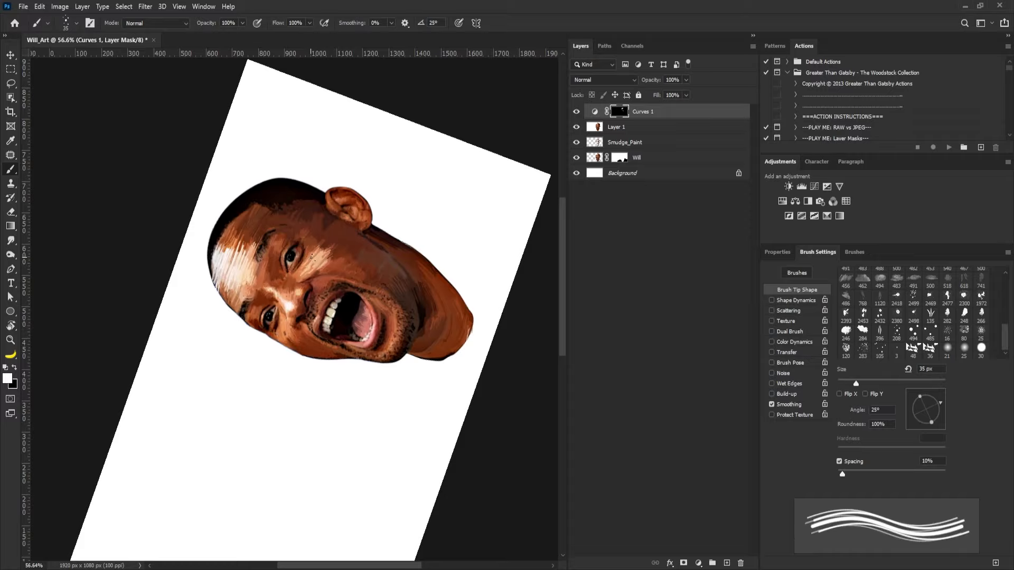
key("bracketleft")
key("bracketleft")
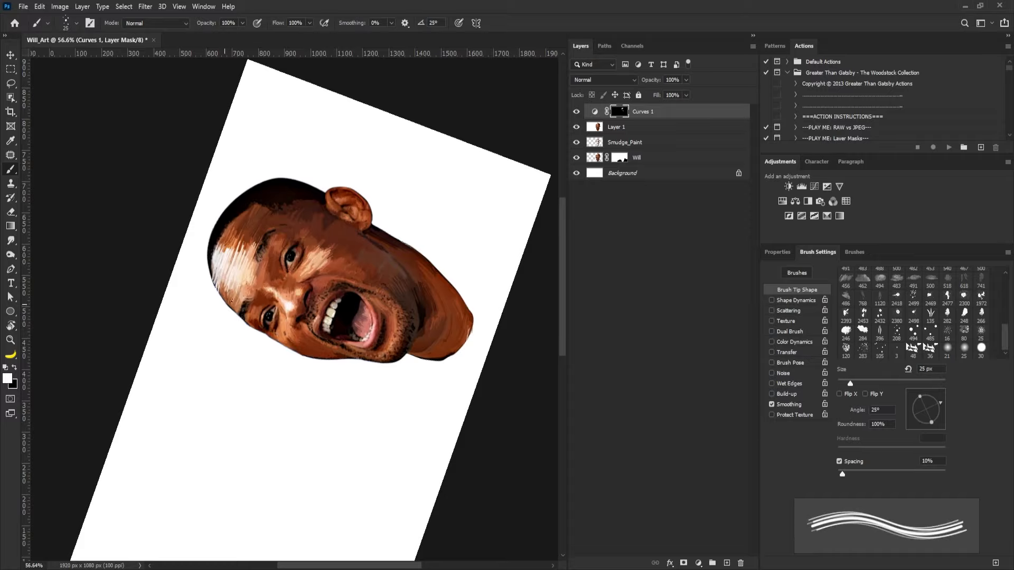
Set the brush angle to 59° and brighten the cheek facing away from the ear with 20 to 35 px strokes on the mask.
left_click(13, 326)
mouse_move(357, 245)
left_mouse_down()
mouse_move(312, 420)
mouse_move(374, 318)
mouse_move(371, 329)
left_mouse_up()
key("b")
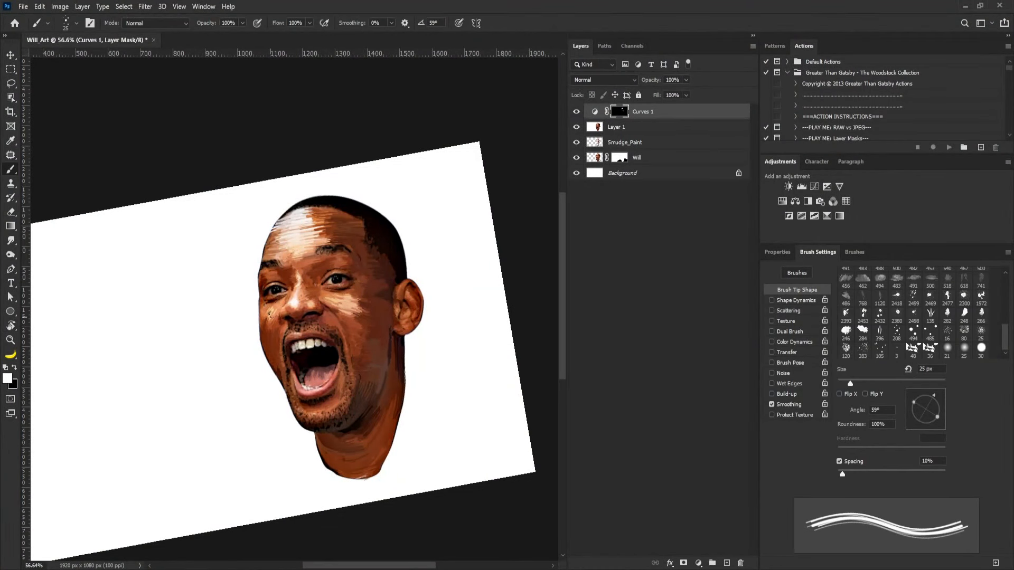
key("bracketright")
key("bracketright")
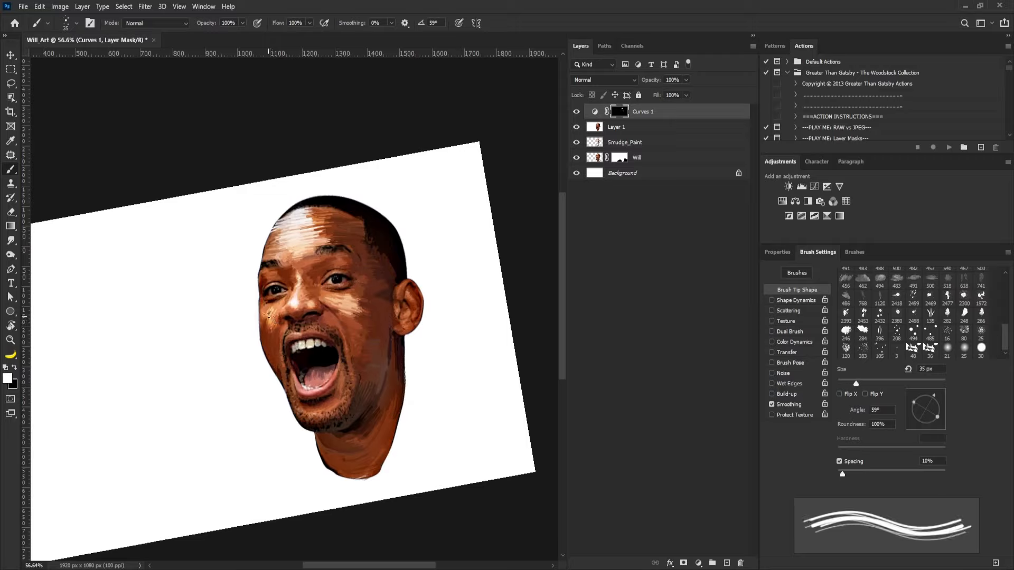
key("bracketleft")
key("bracketleft")
key("bracketleft")
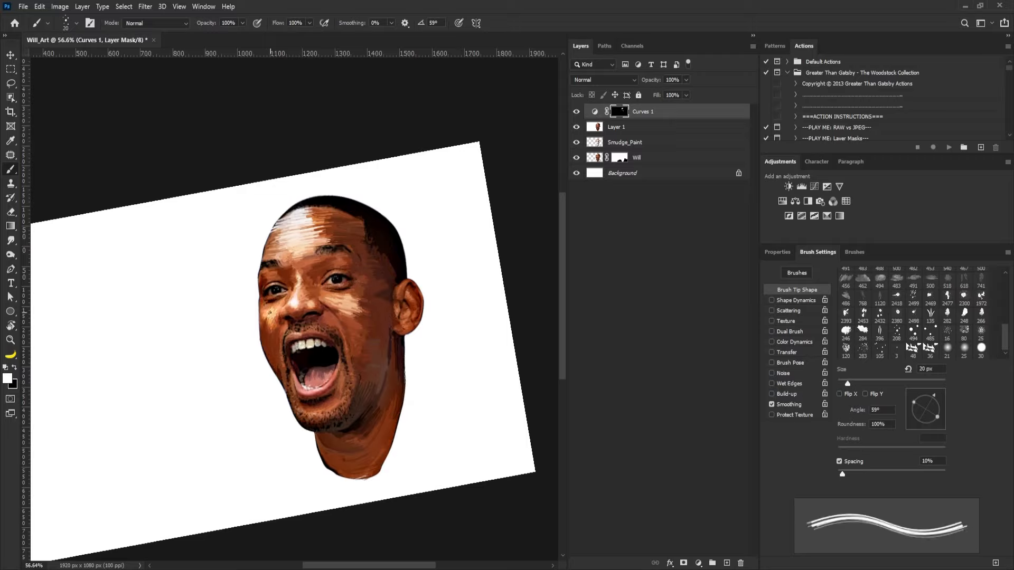
Brighten the chin highlights below the open mouth with 20 to 30 px bristle strokes on the Curves 1 mask.
key("bracketright")
key("bracketright")
key("bracketright")
key("bracketleft")
key("bracketleft")
key("bracketleft")
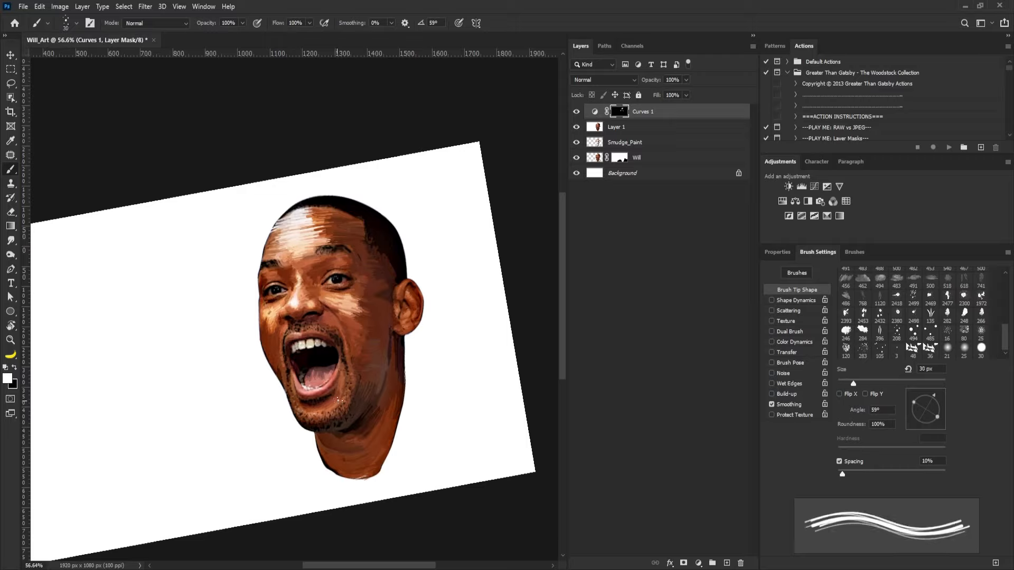
key("bracketright")
key("bracketright")
key("bracketleft")
key("bracketleft")
left_click(320, 413)
key("bracketright")
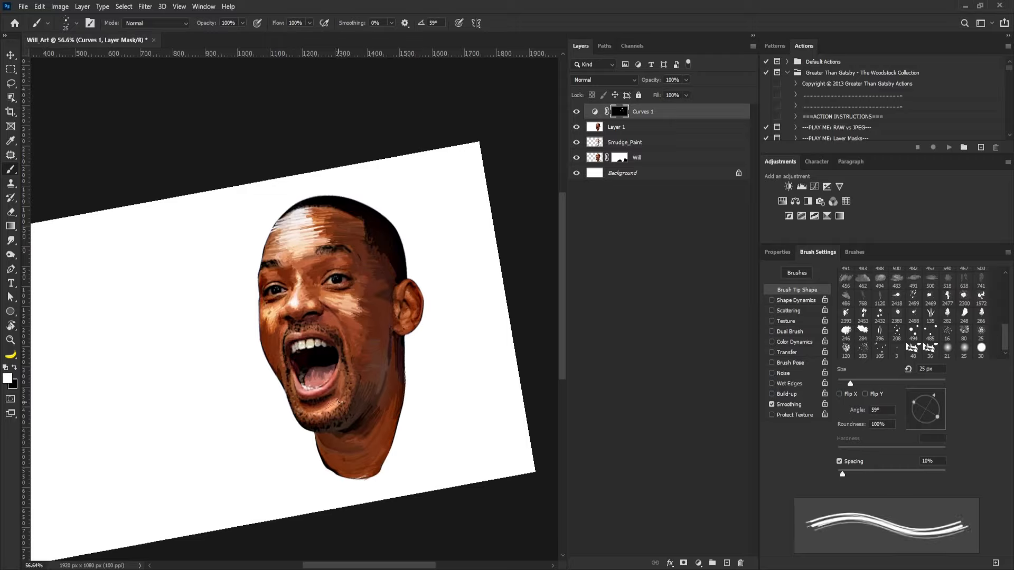
left_click(342, 399)
key("bracketleft")
key("bracketleft")
key("bracketleft")
key("bracketright")
key("bracketright")
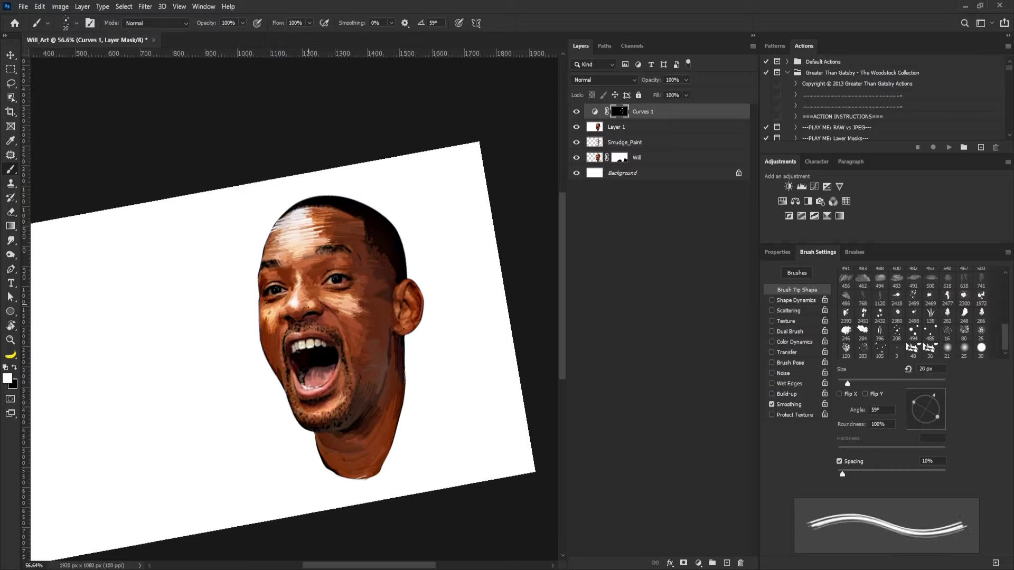
Set up a hard round 8 px brush with pen pressure controlling size and 65% smoothing.
scroll(312, 296, "up", 3)
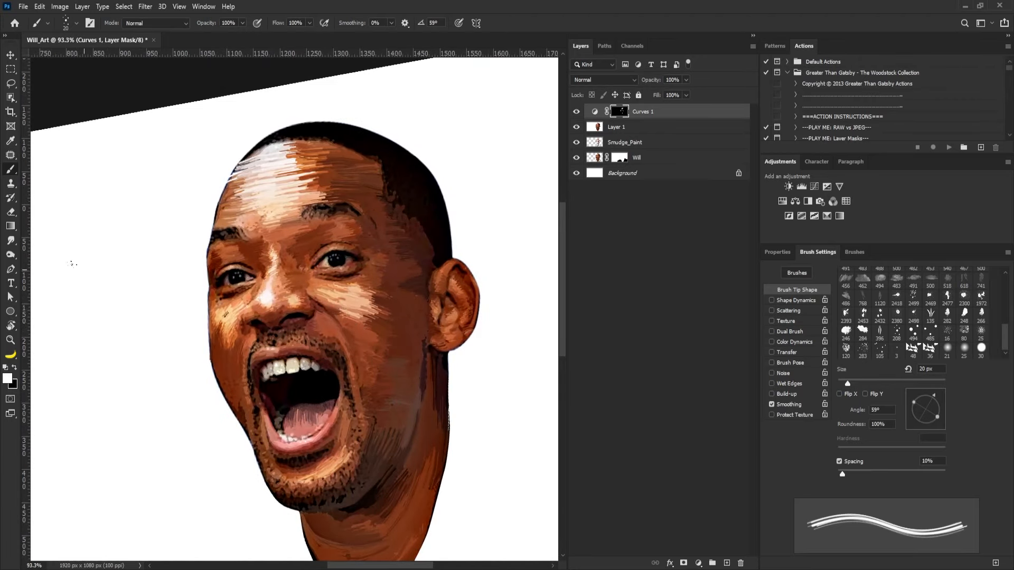
left_click_drag(1004, 338, 1002, 280)
left_click(863, 273)
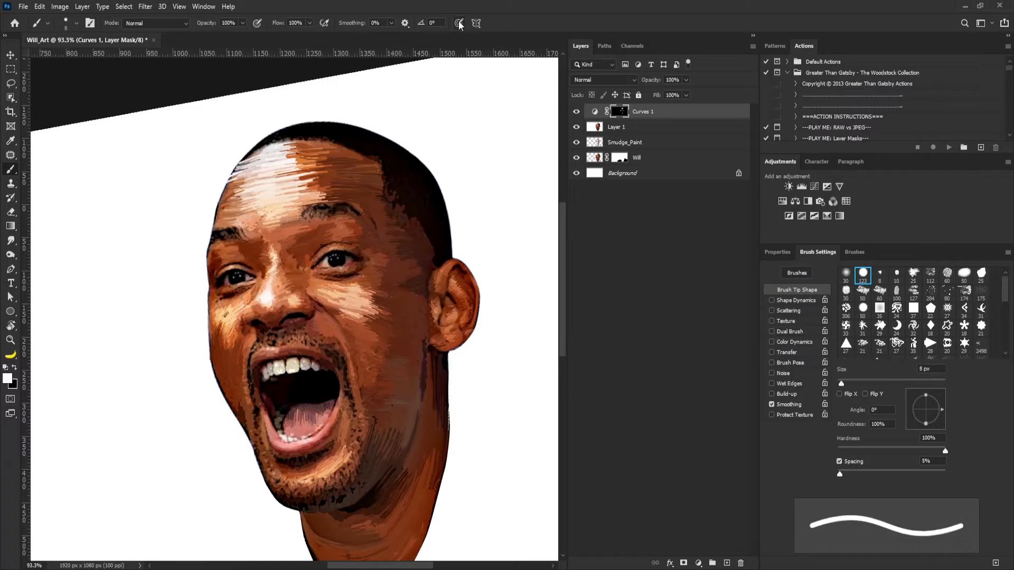
left_click(459, 24)
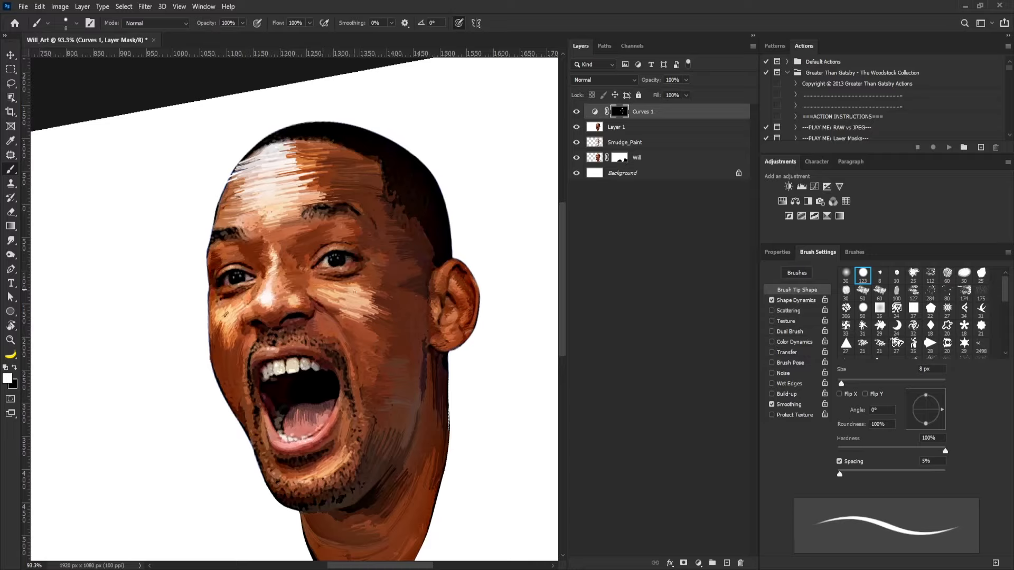
left_click(391, 23)
Paint a thin 8 px highlight along the ear-side fold between nose and mouth on the Curves 1 mask and swap to black.
mouse_move(348, 354)
left_mouse_down()
mouse_move(365, 363)
mouse_move(357, 359)
left_mouse_up()
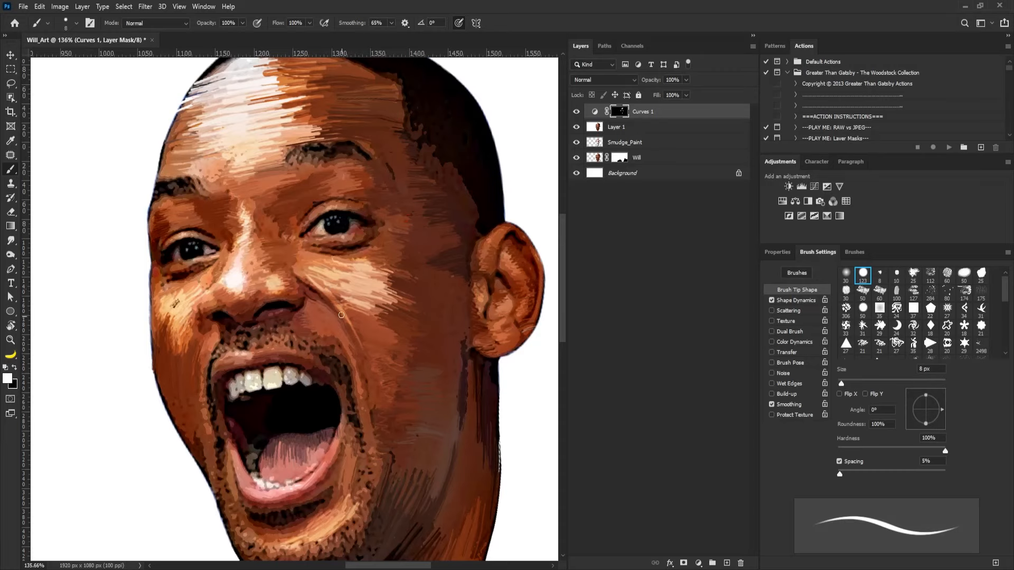
left_click_drag(345, 320, 358, 294)
left_click(15, 367)
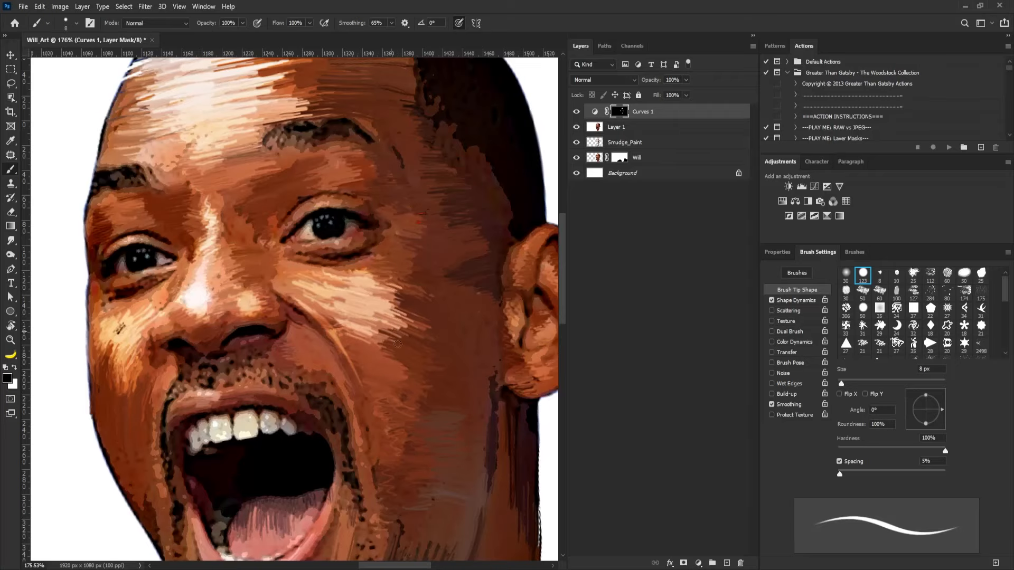
Return to white and trace thin 6 px highlights around the ear-side nostril and nose wing on the Curves 1 mask.
scroll(344, 337, "down", 3)
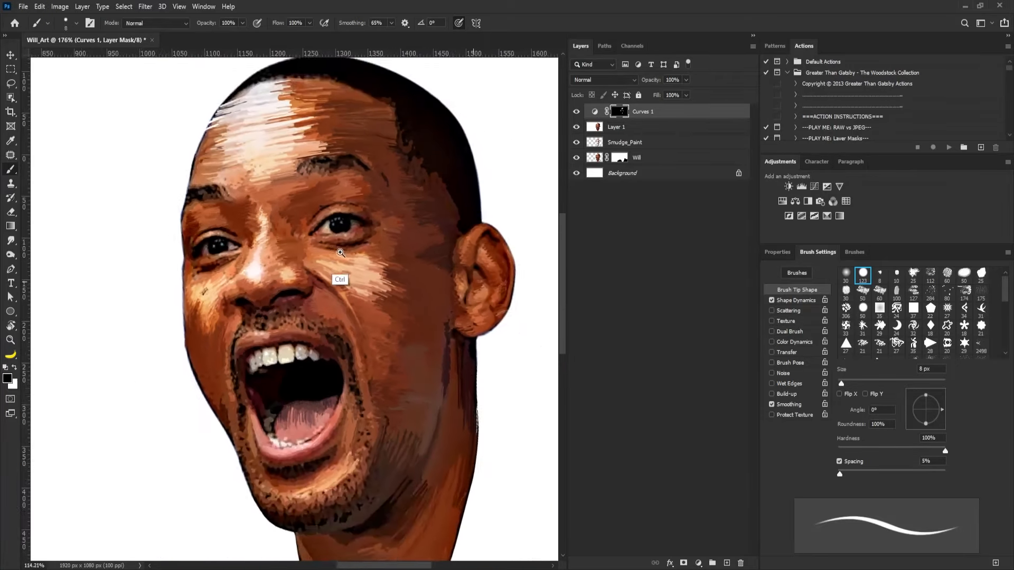
scroll(340, 272, "up", 5)
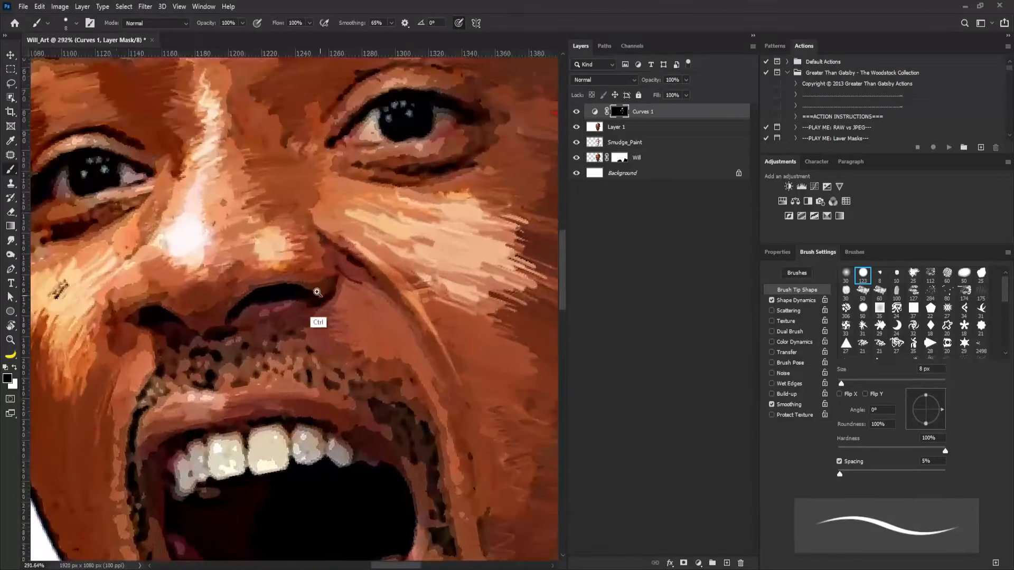
left_click(15, 367)
key("bracketleft")
key("bracketleft")
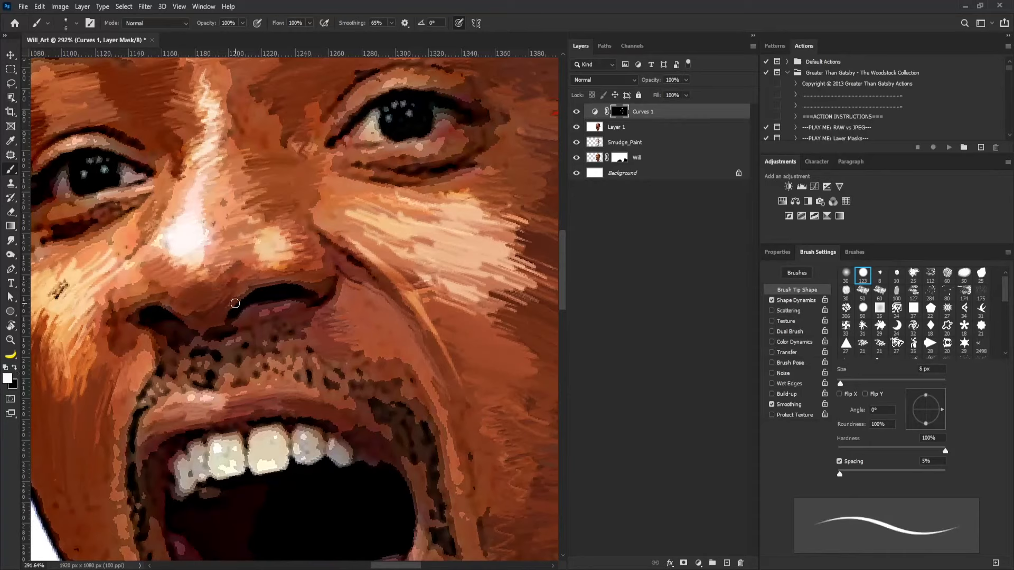
mouse_move(235, 303)
left_mouse_down()
mouse_move(262, 283)
mouse_move(295, 282)
left_mouse_up()
left_click_drag(331, 236, 322, 269)
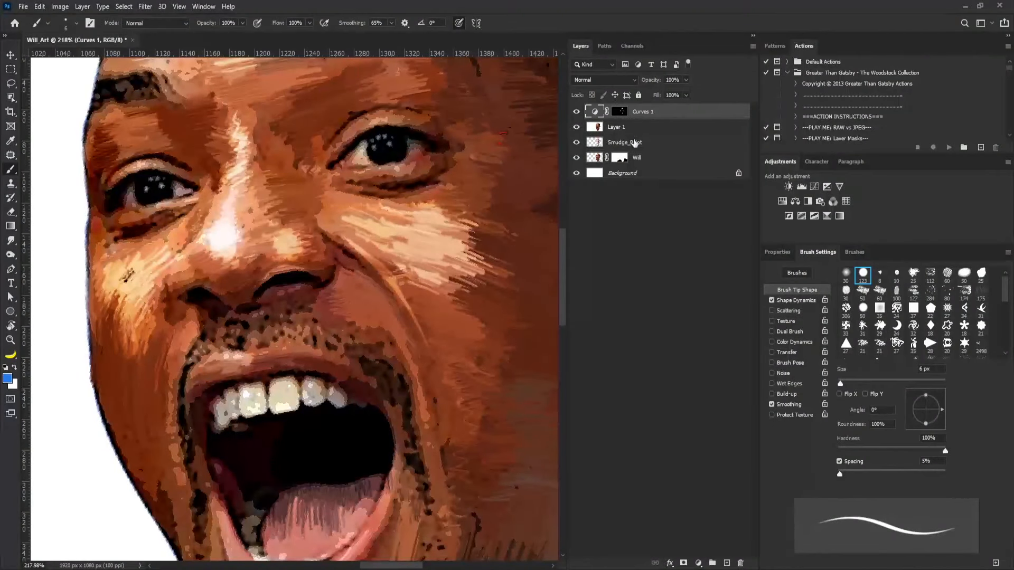
Create a new layer named Light directly above Layer 1.
left_click(615, 126)
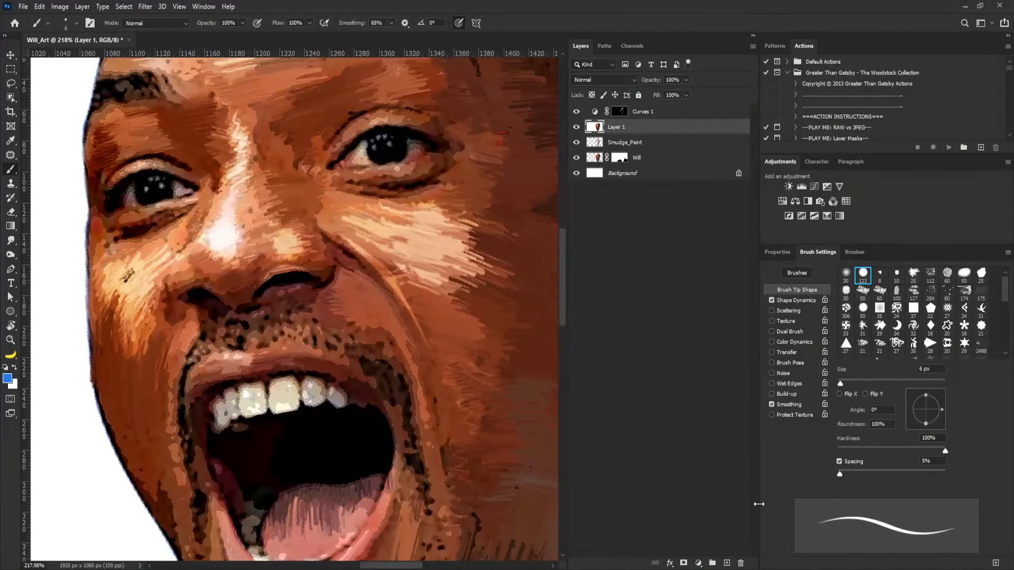
left_click(727, 563, "alt")
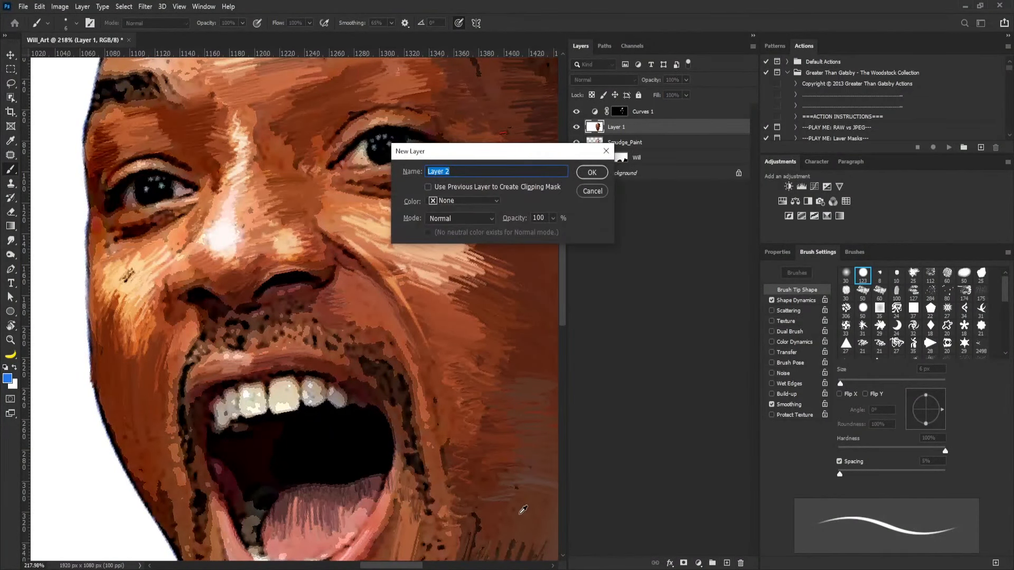
type("Light")
key("Return")
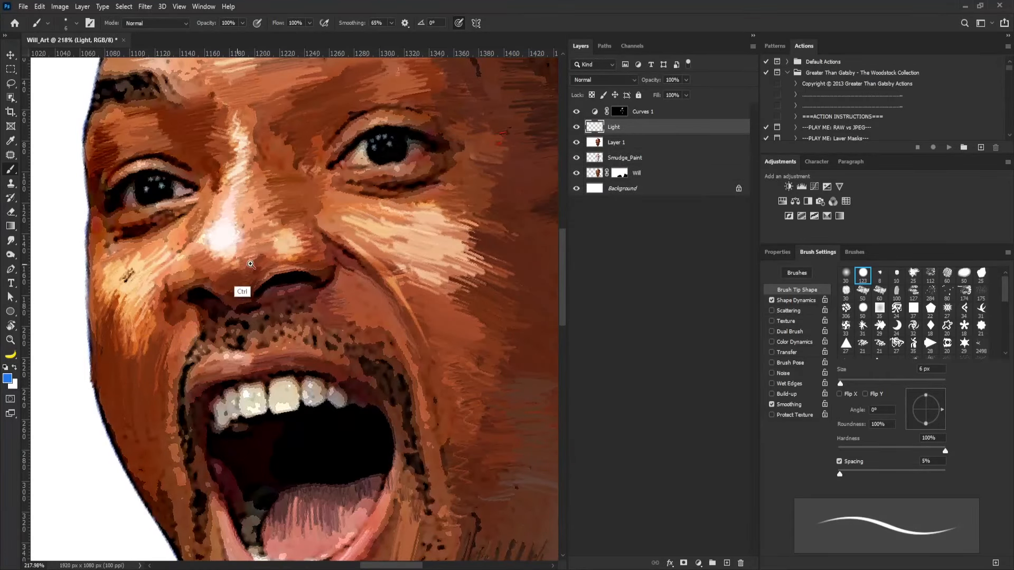
Draw fine 6 px white highlight strokes on the Light layer and lower its opacity to 65%.
scroll(248, 290, "up", 5)
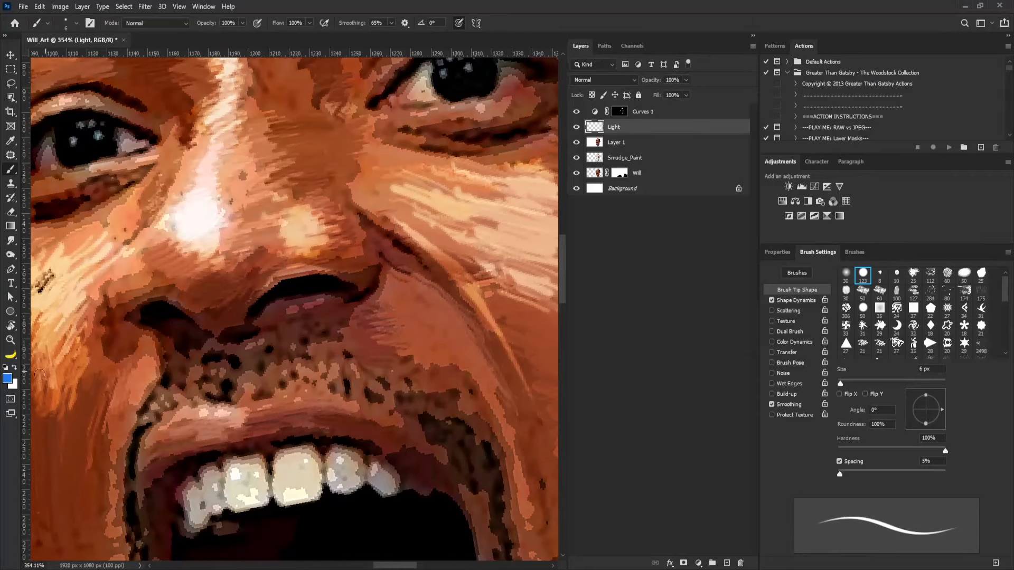
key("x")
left_click_drag(362, 180, 293, 240)
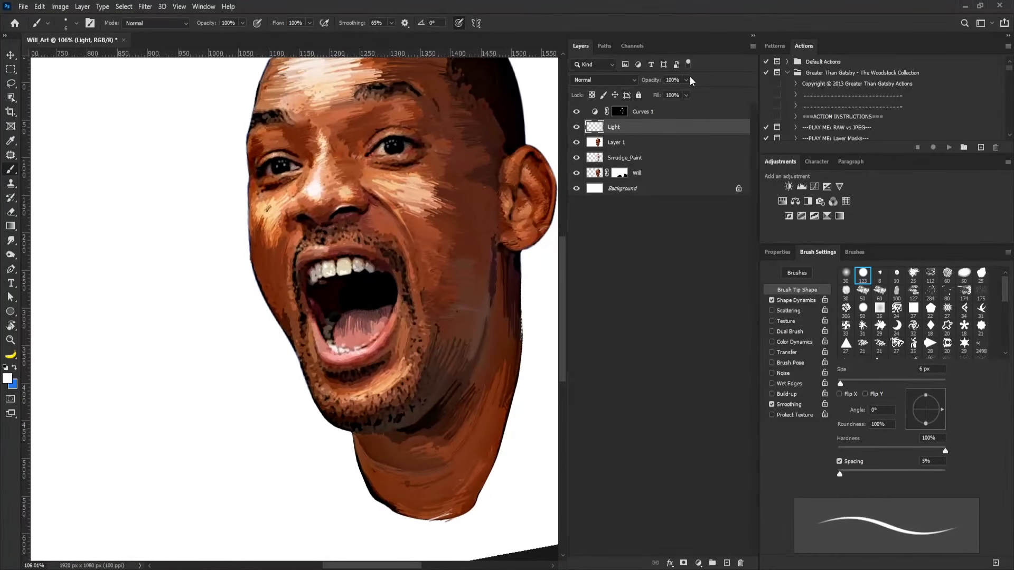
left_click(686, 79)
left_click_drag(674, 93, 671, 93)
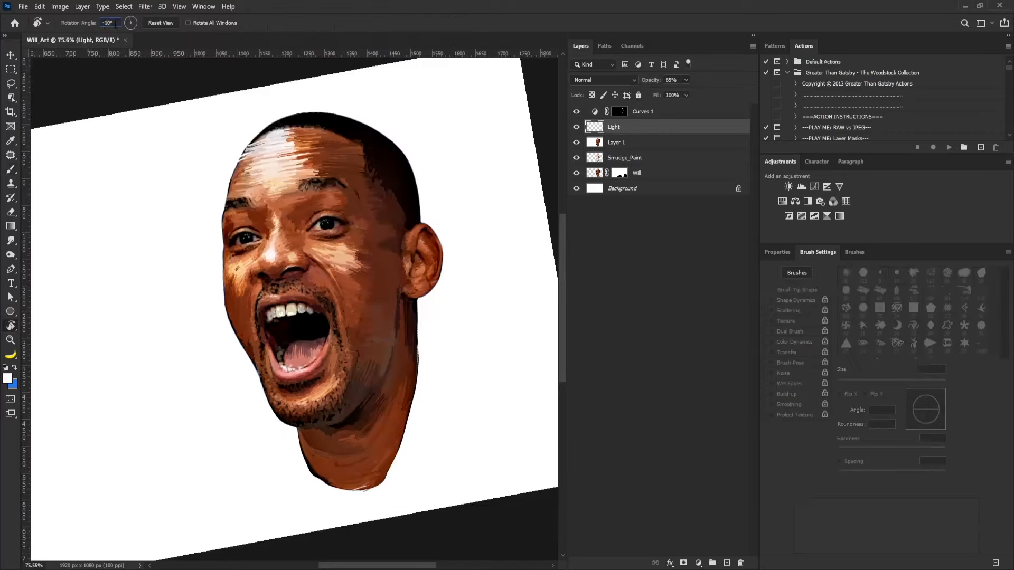
Reset the canvas rotation angle to 0° and fit the whole canvas in view.
left_click_drag(114, 23, 102, 39)
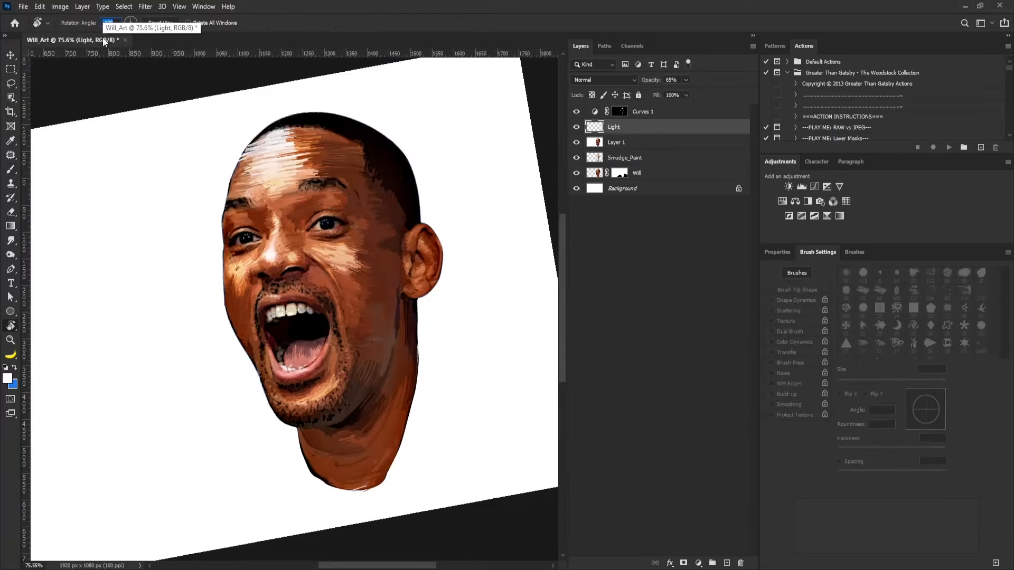
type("0v")
key("ctrl+0")
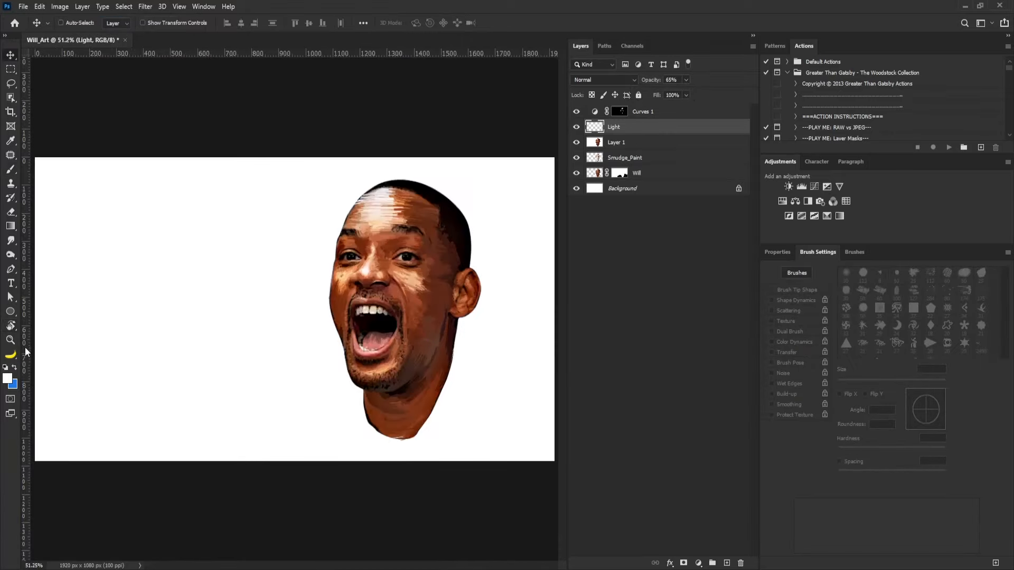
Set the foreground color to dark purple 2d1d49.
left_click(8, 378)
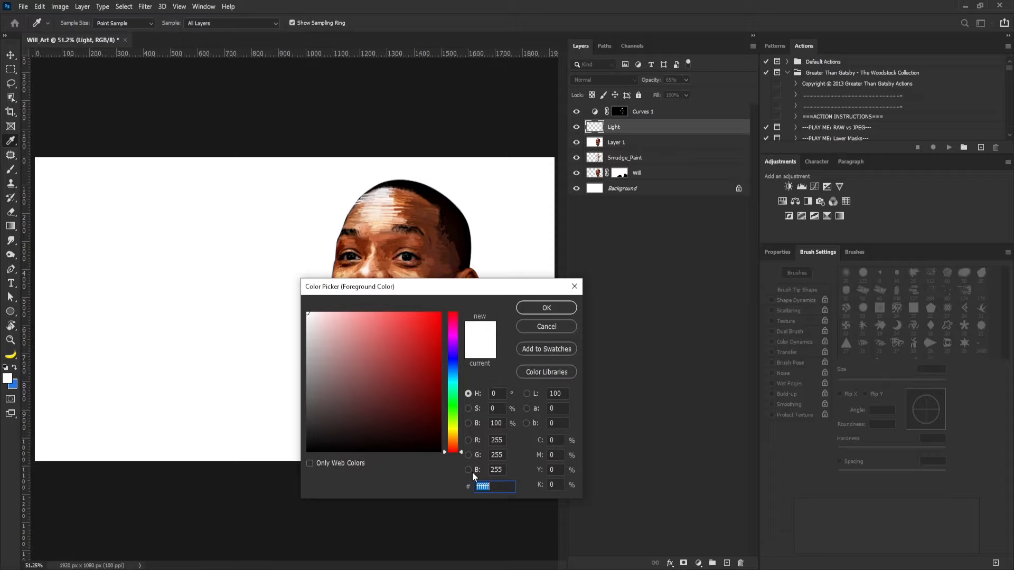
type("2d1d4")
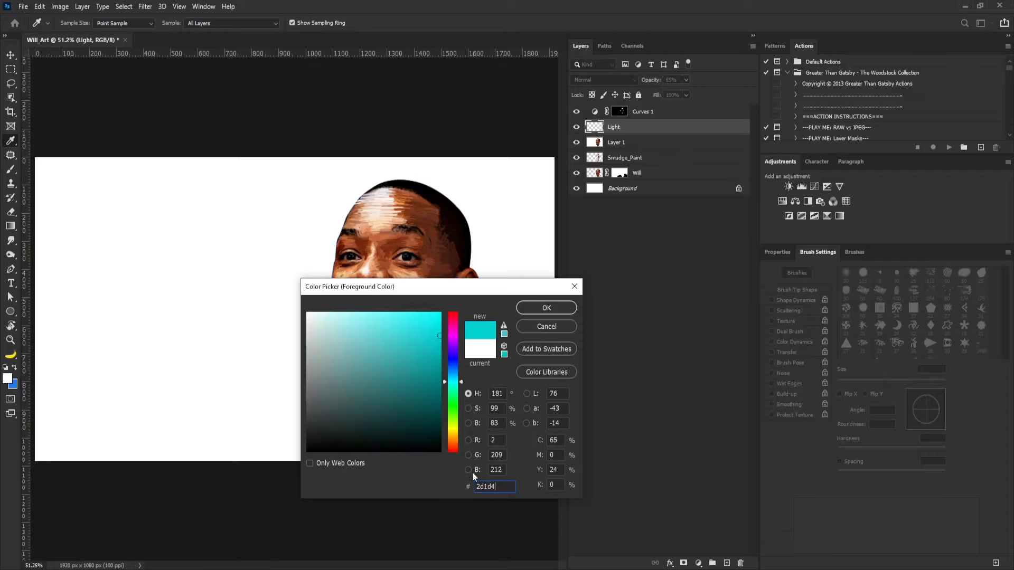
type("9")
left_click(545, 305)
key("v")
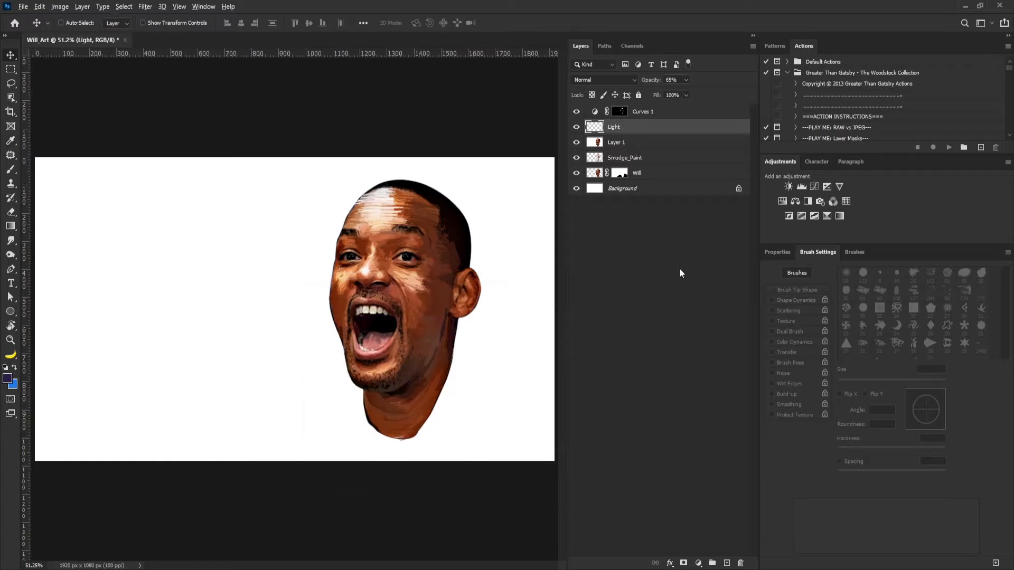
Create a layer named BG above Curves 1, filled with the dark purple foreground color, and hide it.
left_click(649, 114)
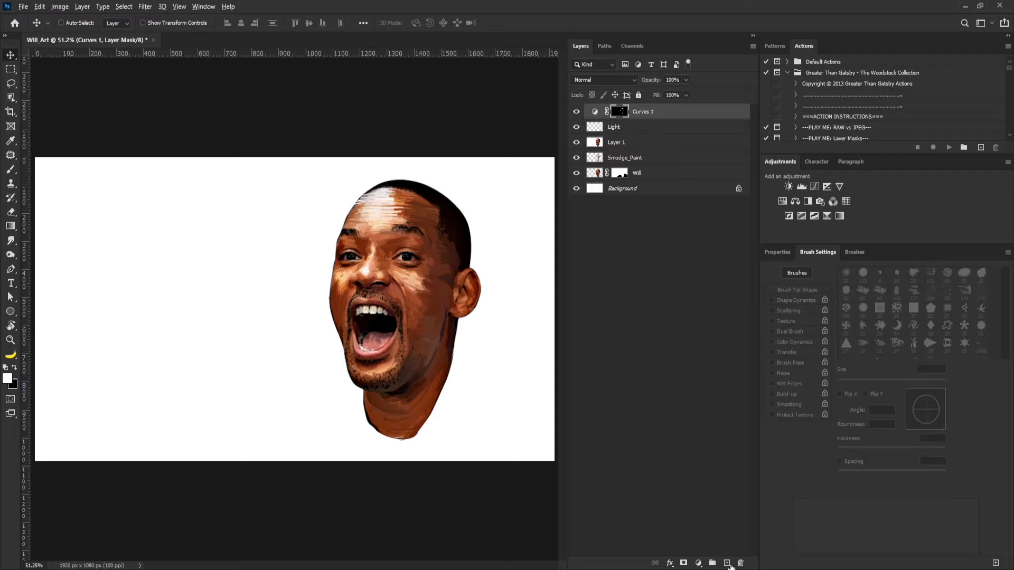
left_click(727, 563, "alt")
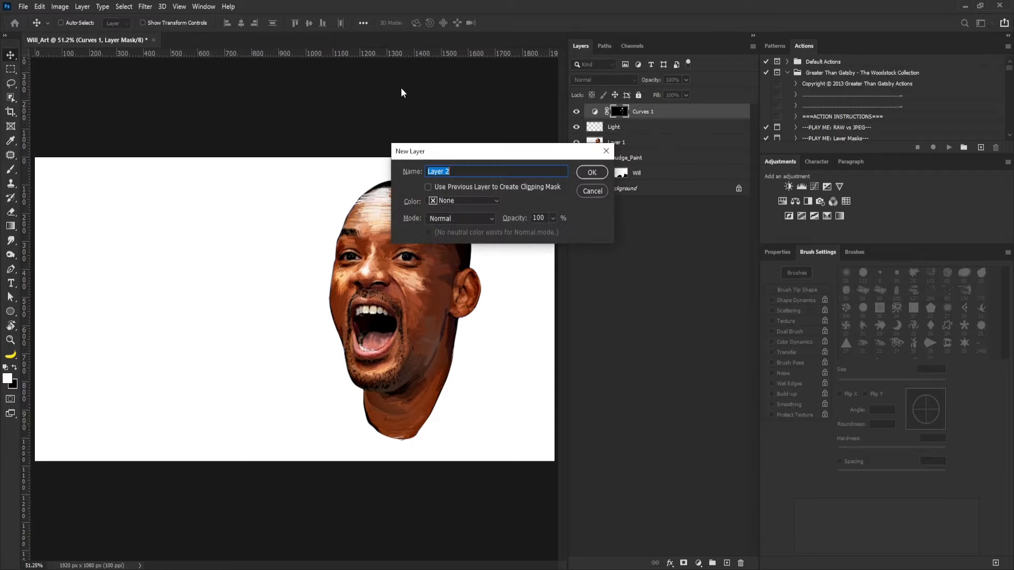
type("BG")
key("Return")
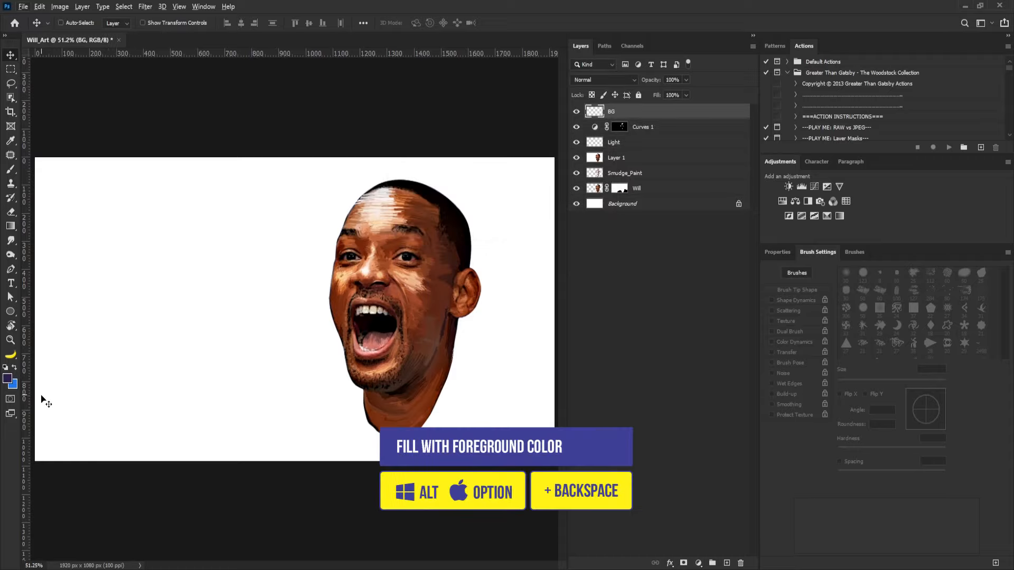
key("alt+BackSpace")
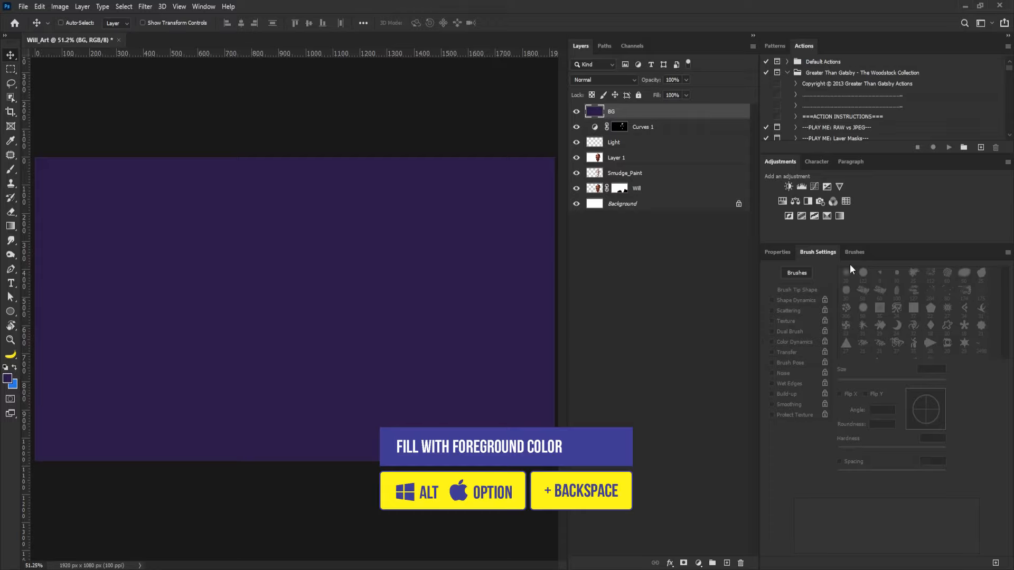
left_click(576, 112)
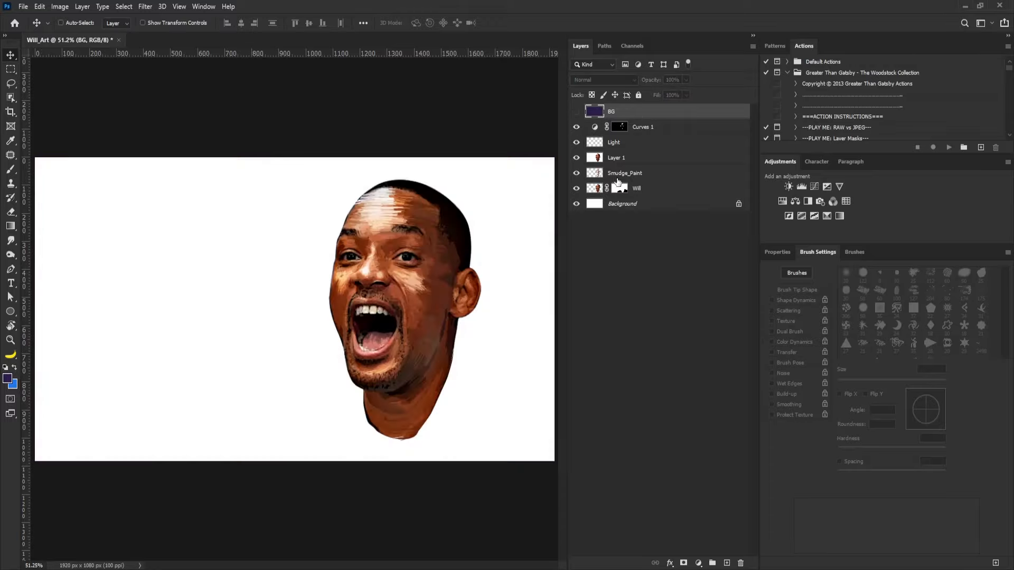
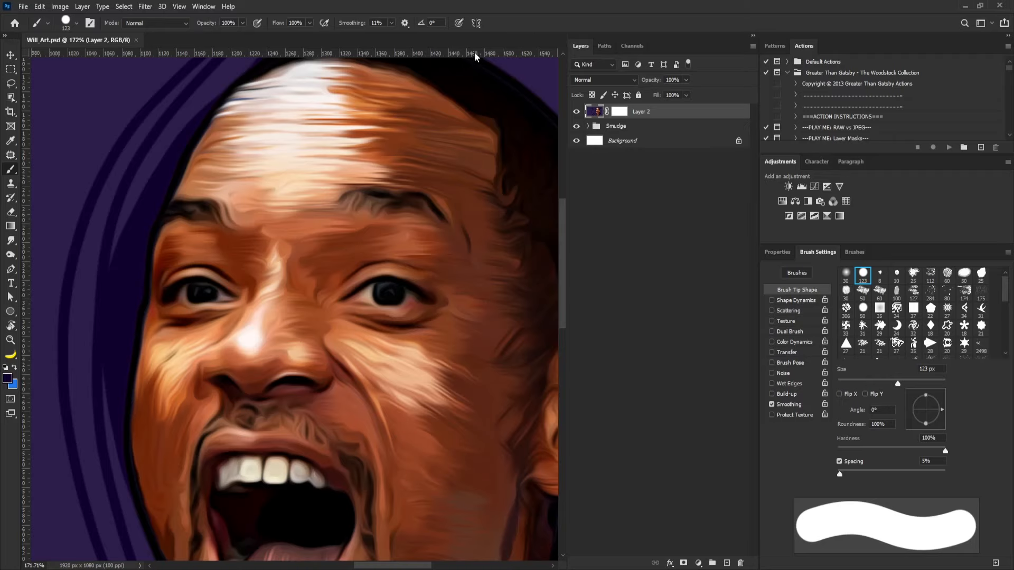
Enable pen-pressure size control for the hard round brush and reduce its size to 25 px.
left_click(458, 23)
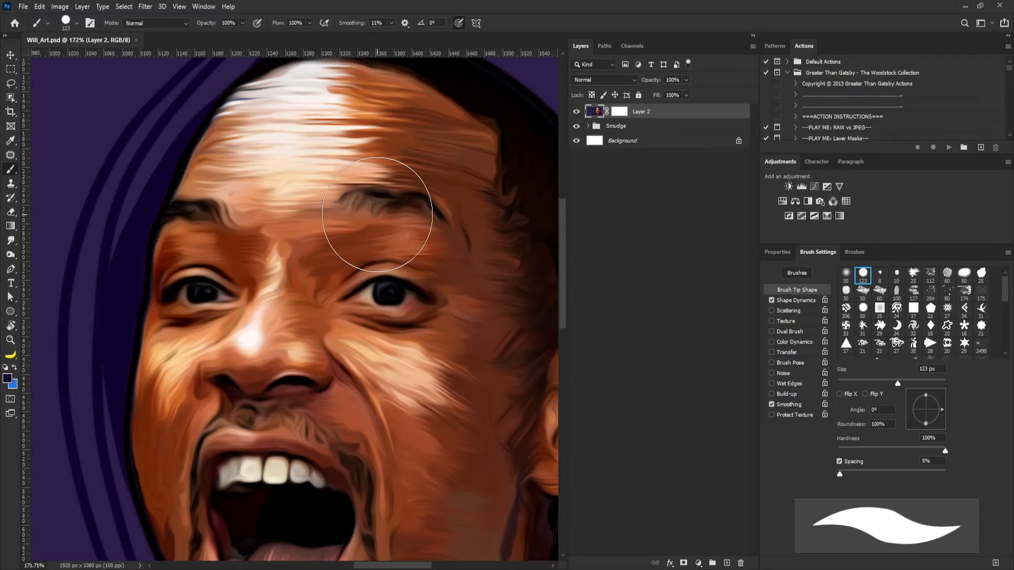
key("bracketleft")
key("bracketleft")
key("bracketleft")
key("bracketleft")
key("bracketleft")
key("bracketleft")
key("bracketleft")
key("bracketleft")
key("bracketleft")
key("bracketleft")
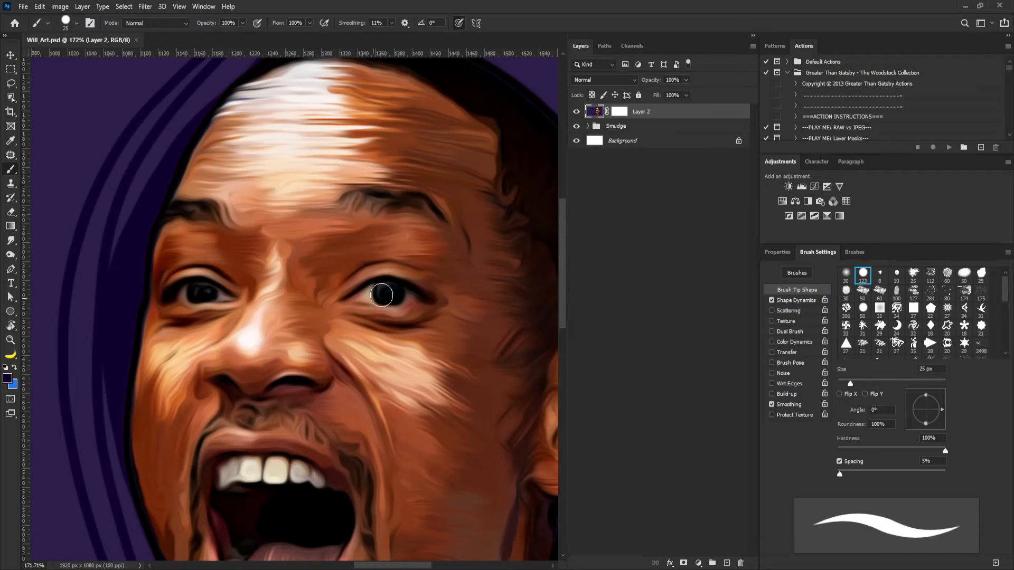
Rename Layer 2 above the Smudge group as STamp.
left_click(618, 113)
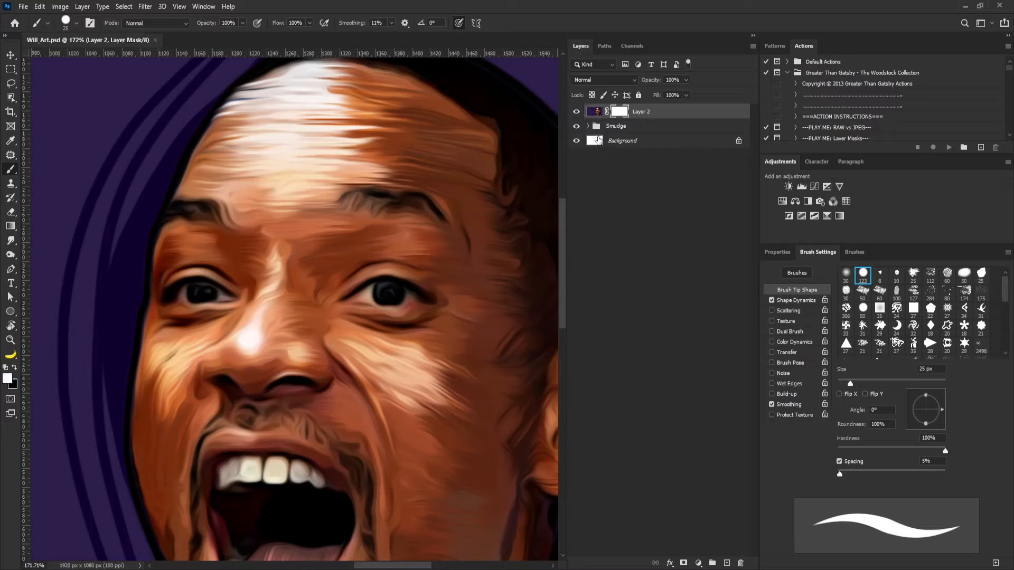
double_click(641, 113)
type("S")
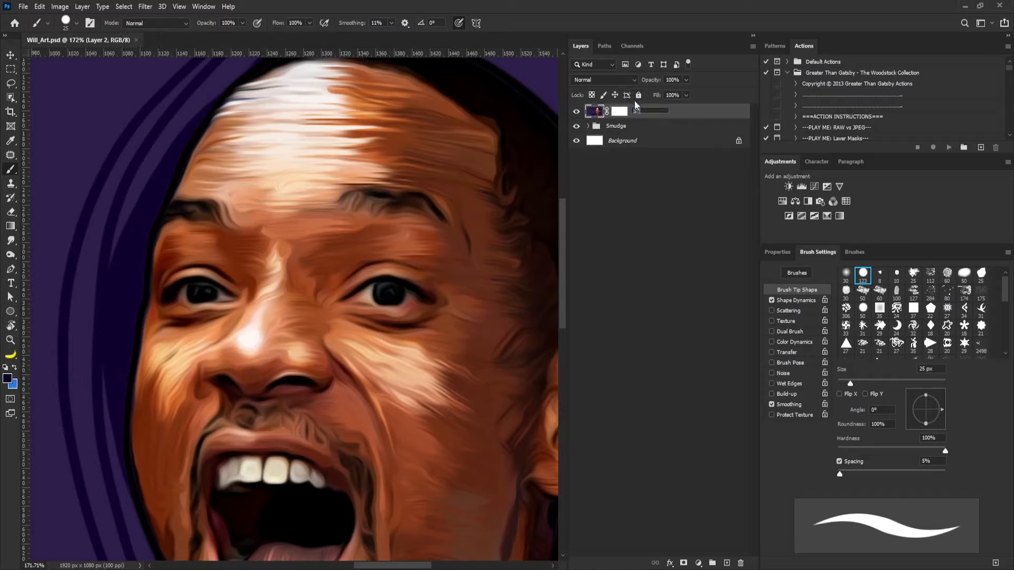
type("Tamp")
key("Return")
Mask out the whites of both eyes on the STamp layer mask using black and a 9 px brush.
key("bracketleft")
key("bracketleft")
key("bracketleft")
key("bracketleft")
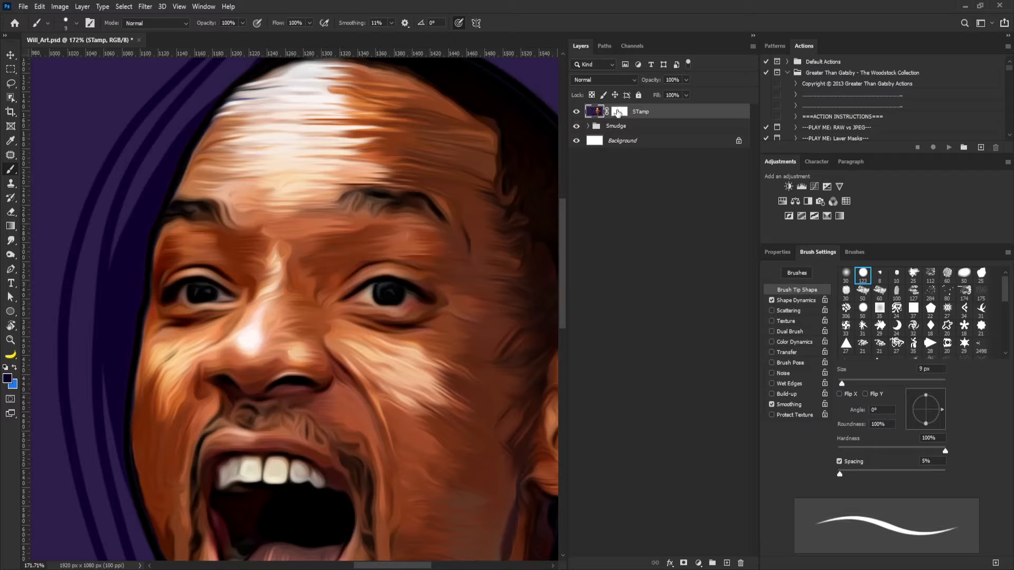
left_click(619, 113)
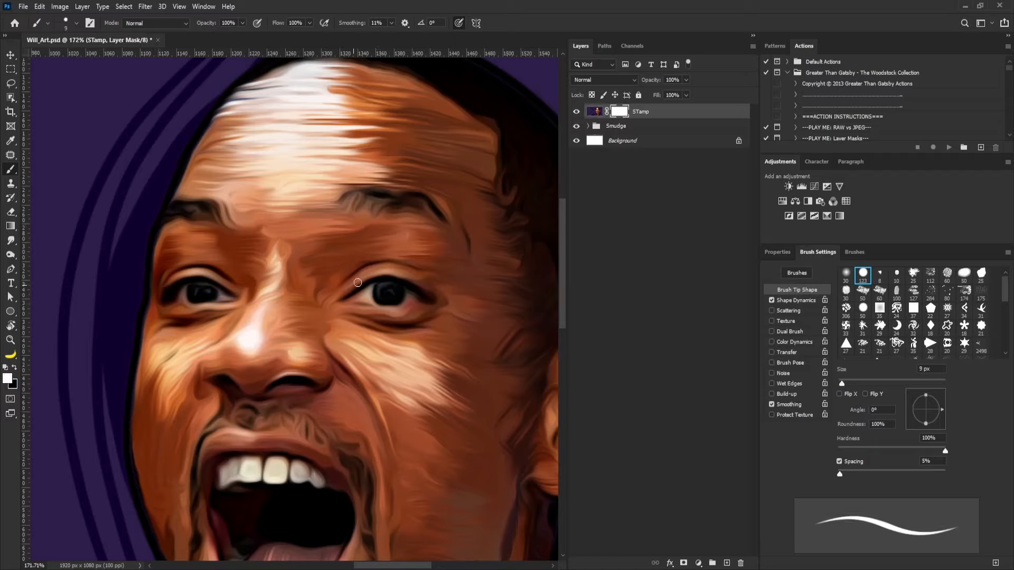
left_click(15, 369)
scroll(387, 290, "up", 2)
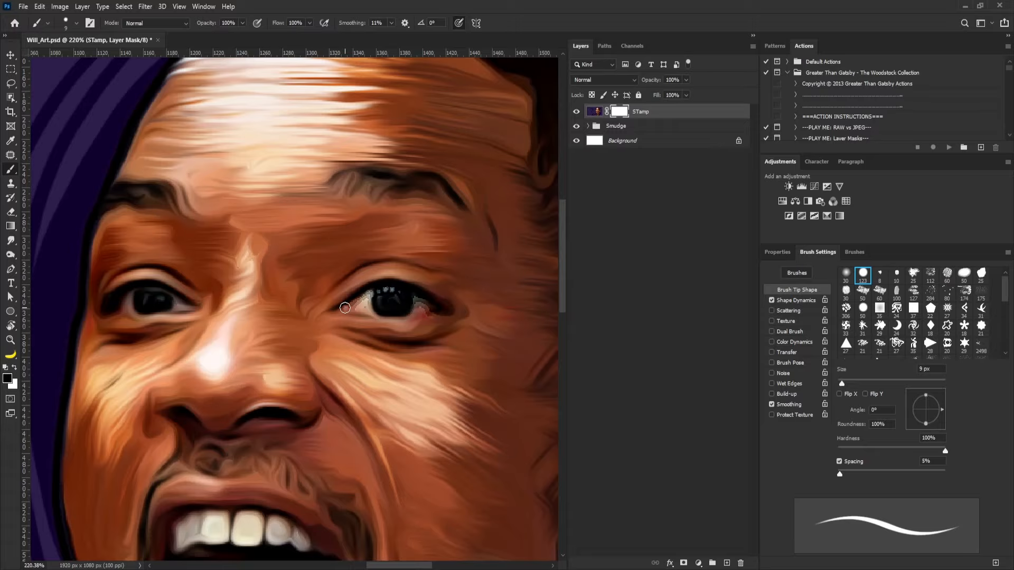
left_click_drag(126, 308, 189, 307)
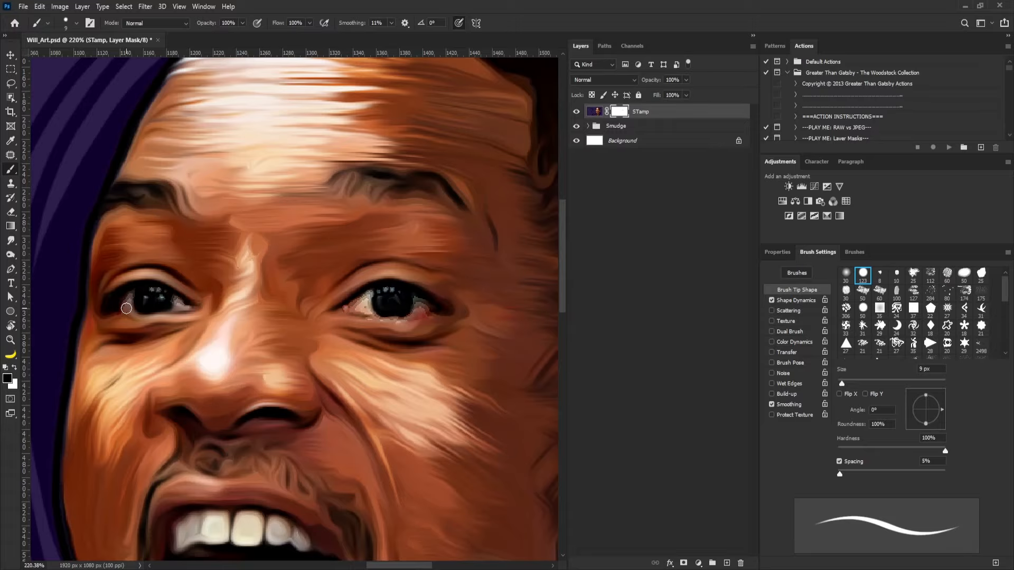
scroll(217, 287, "down", 5)
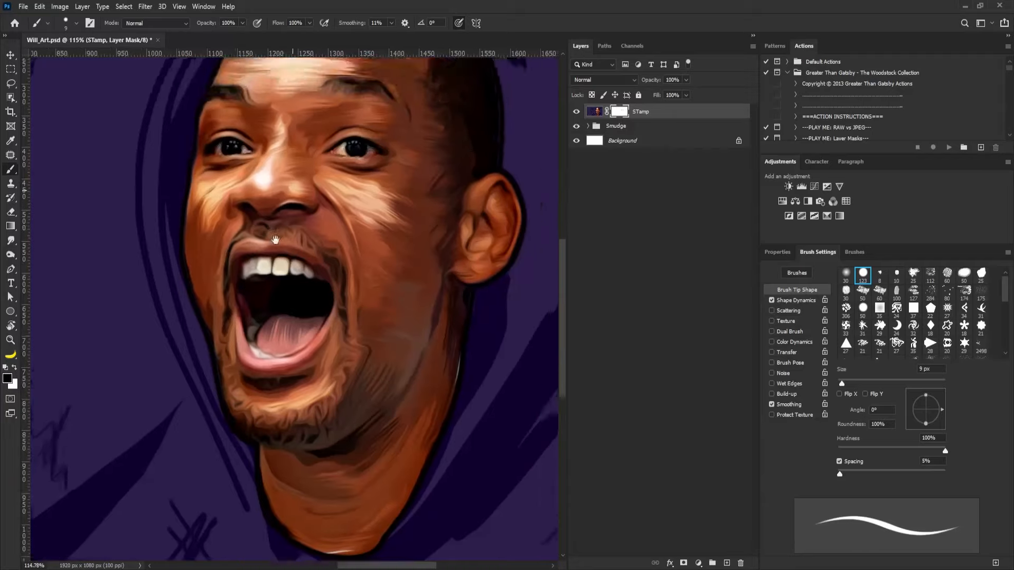
scroll(252, 233, "up", 5)
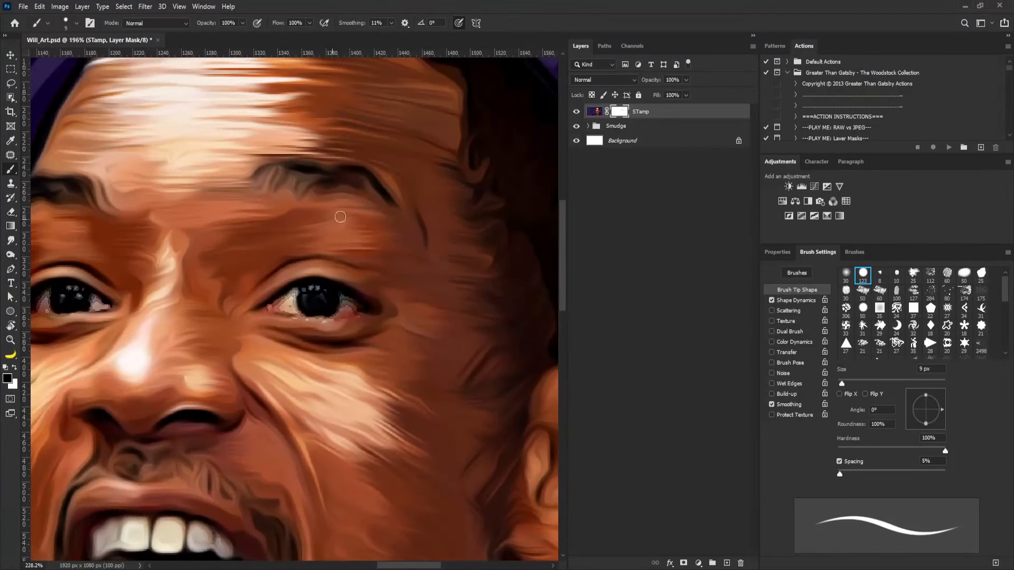
On a new layer above STamp, trace the inner white of the right-hand eye with the Pen tool and make a selection with 0 px feather.
left_click(658, 110)
left_click(726, 564)
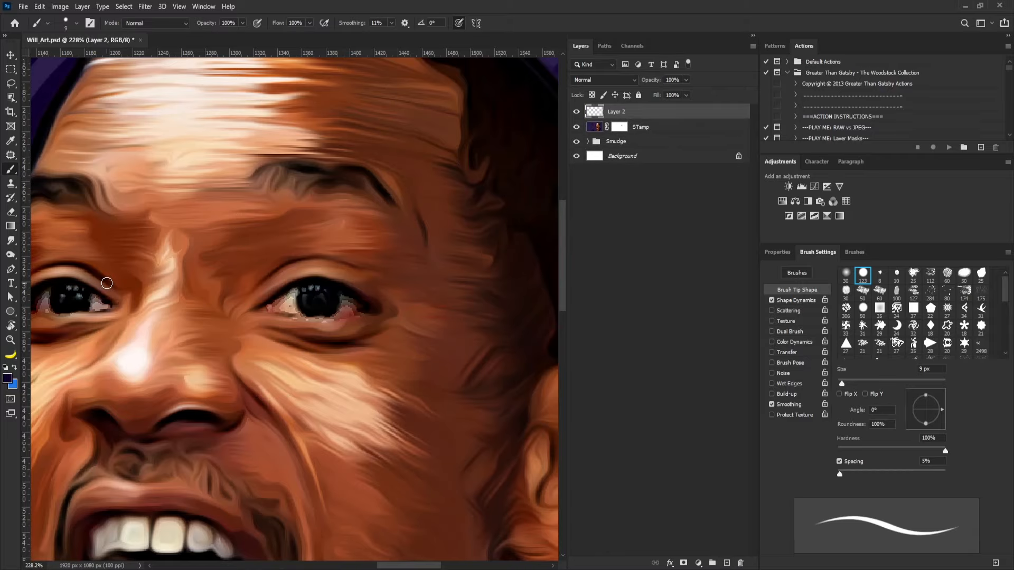
key("p")
scroll(302, 344, "up", 4)
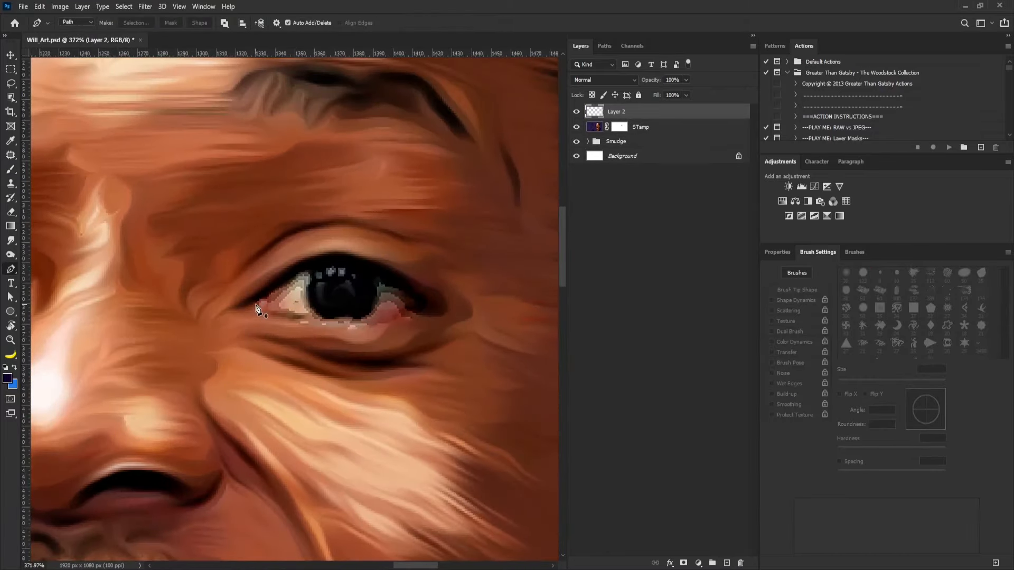
left_click(259, 300)
left_click_drag(305, 272, 311, 285)
scroll(346, 322, "down", 4)
scroll(339, 283, "up", 5)
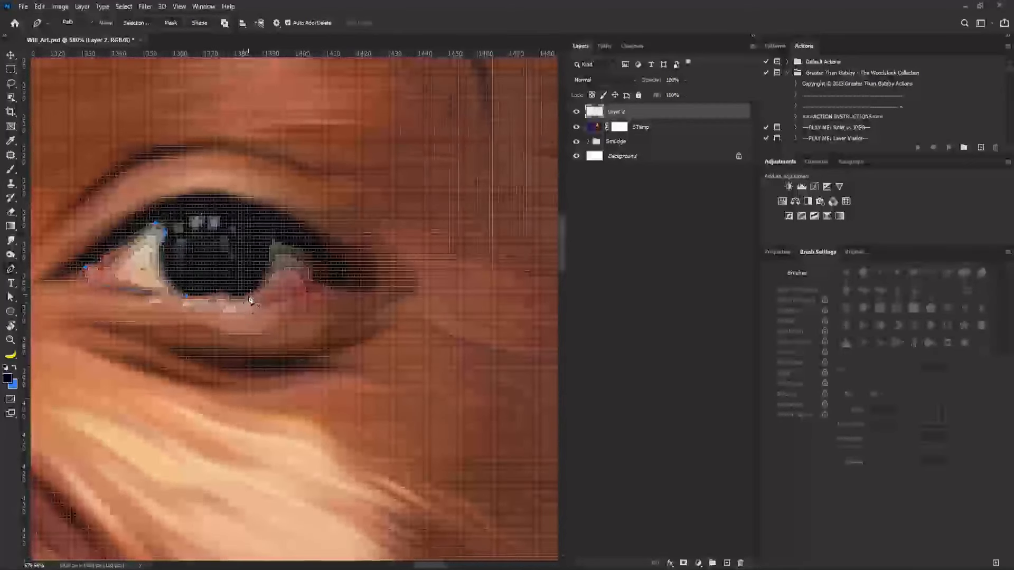
right_click(149, 264)
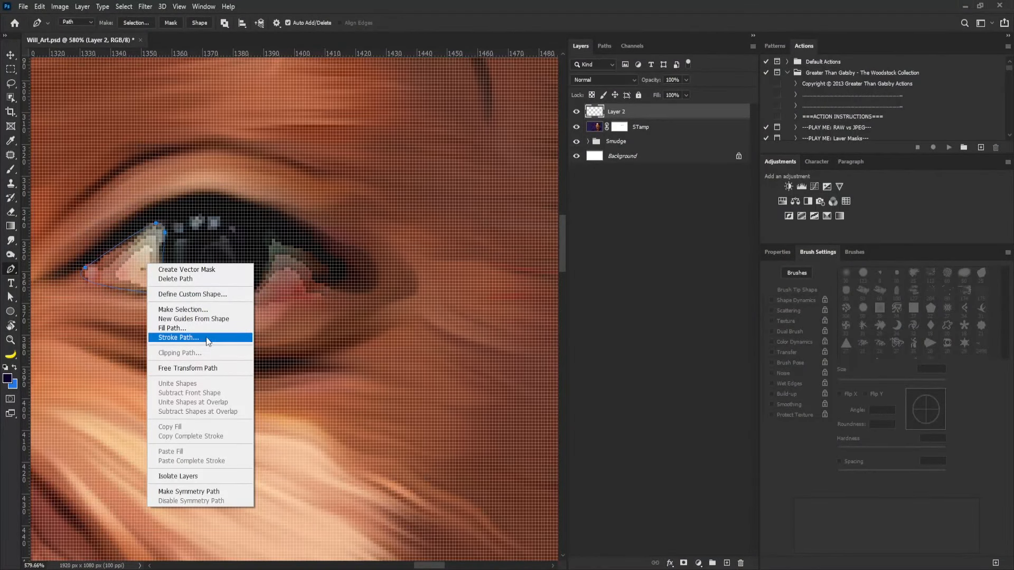
left_click(208, 310)
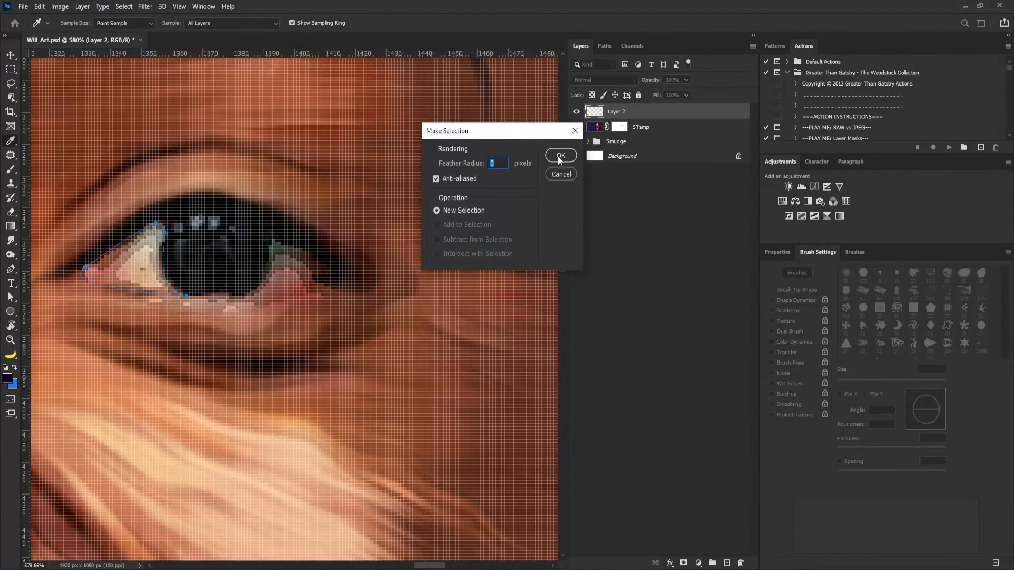
left_click(560, 157)
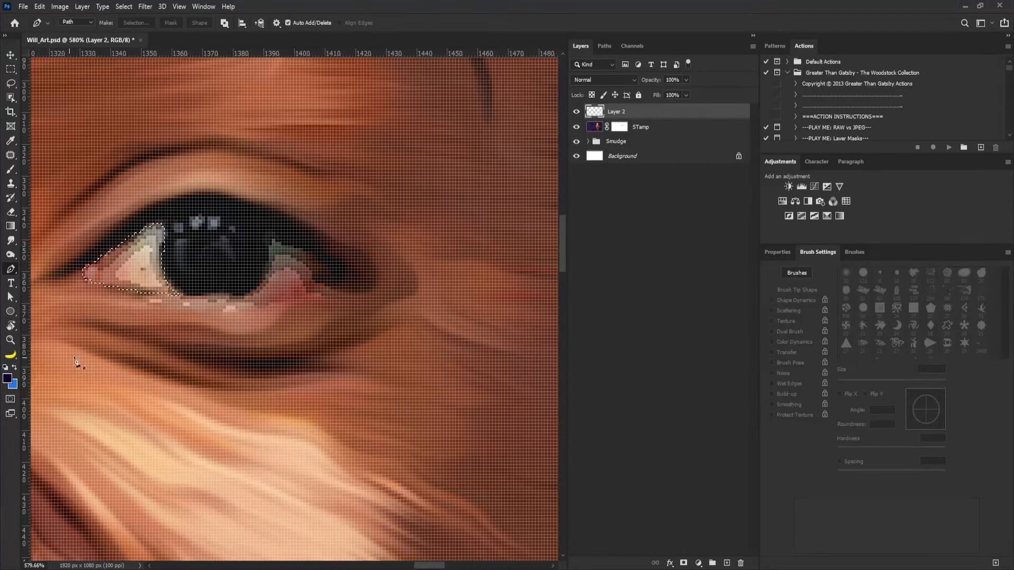
Set the foreground color to white ffffff and fill the inner eye-white selection with it.
left_click(8, 378)
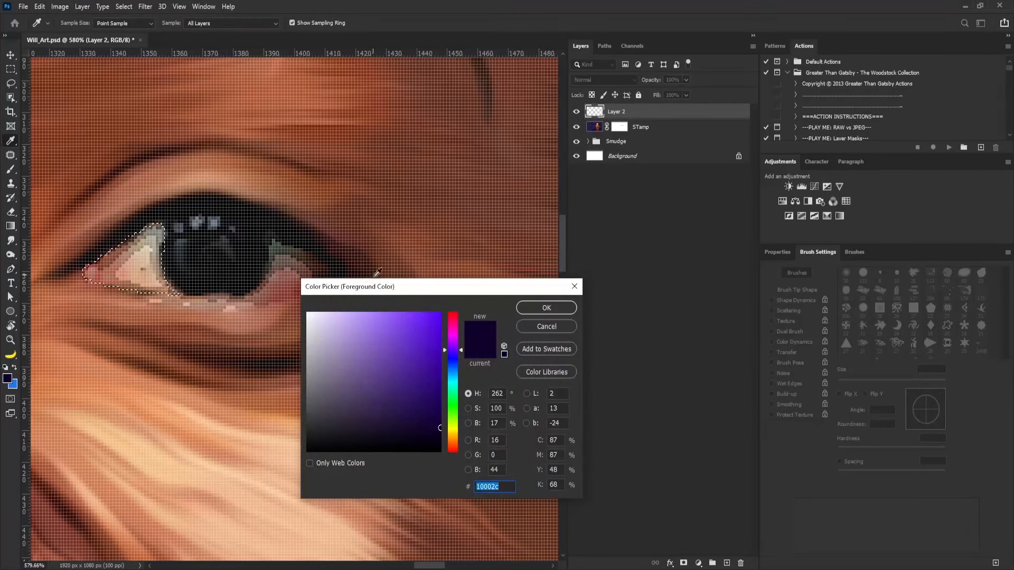
left_click_drag(380, 355, 276, 288)
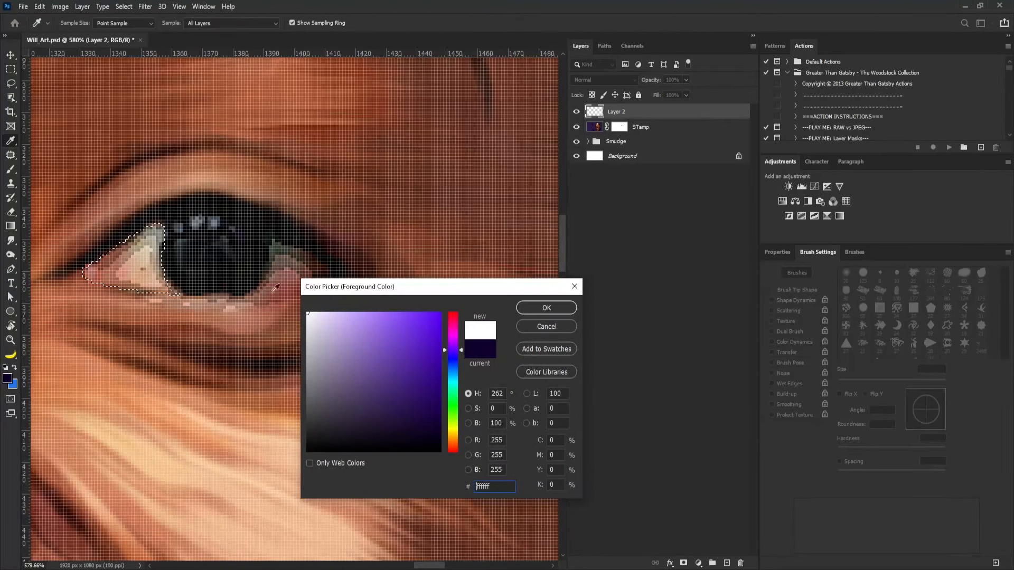
left_click(535, 305)
key("p")
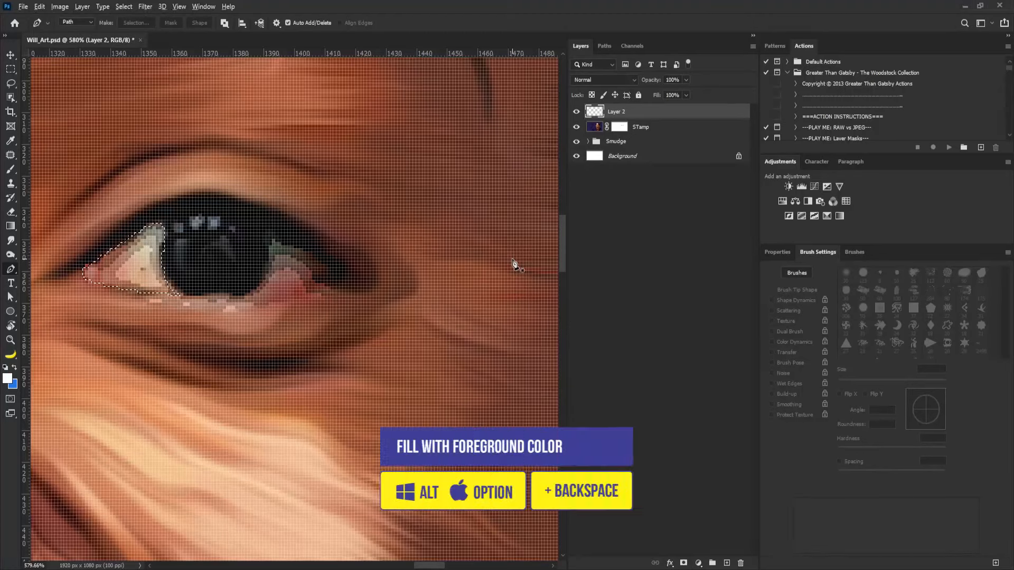
key("alt+BackSpace")
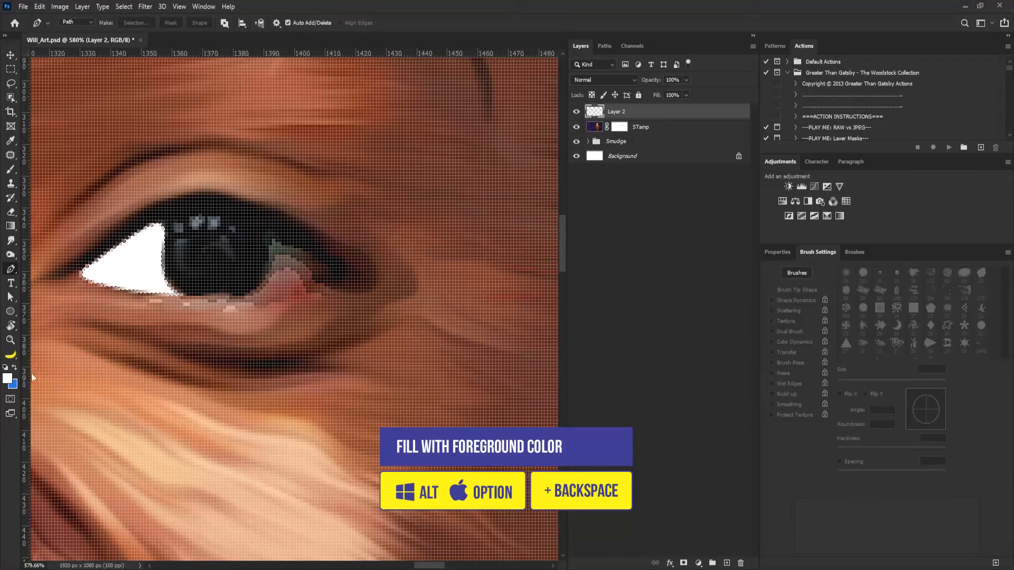
Trace the outer white of the right-hand eye with the Pen tool, convert it to a selection, fill it white and deselect.
left_click(245, 297)
left_click_drag(272, 261, 273, 246)
left_click(272, 239)
left_click_drag(324, 268, 329, 275)
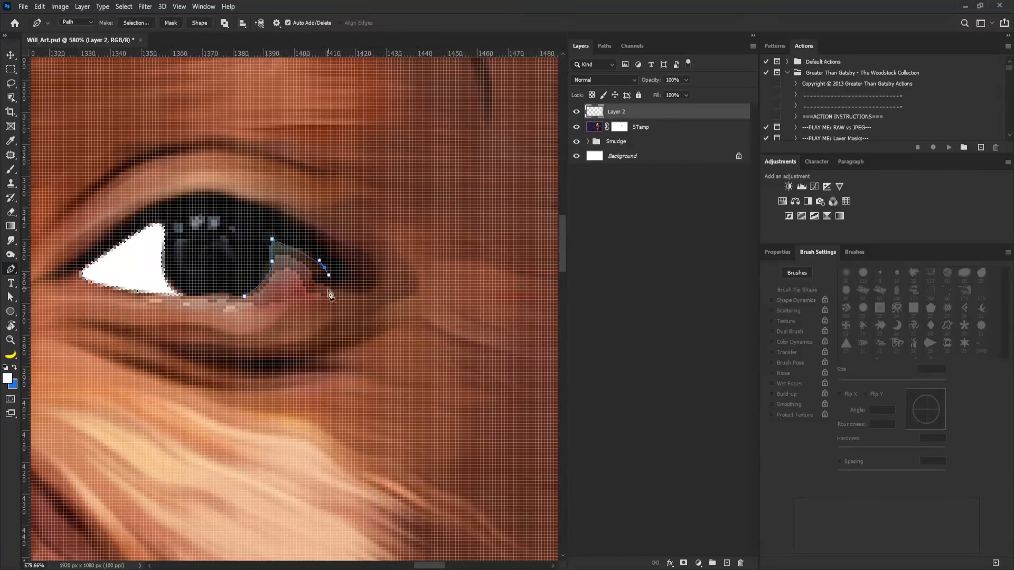
left_click(324, 291)
left_click(244, 297)
key("ctrl+Return")
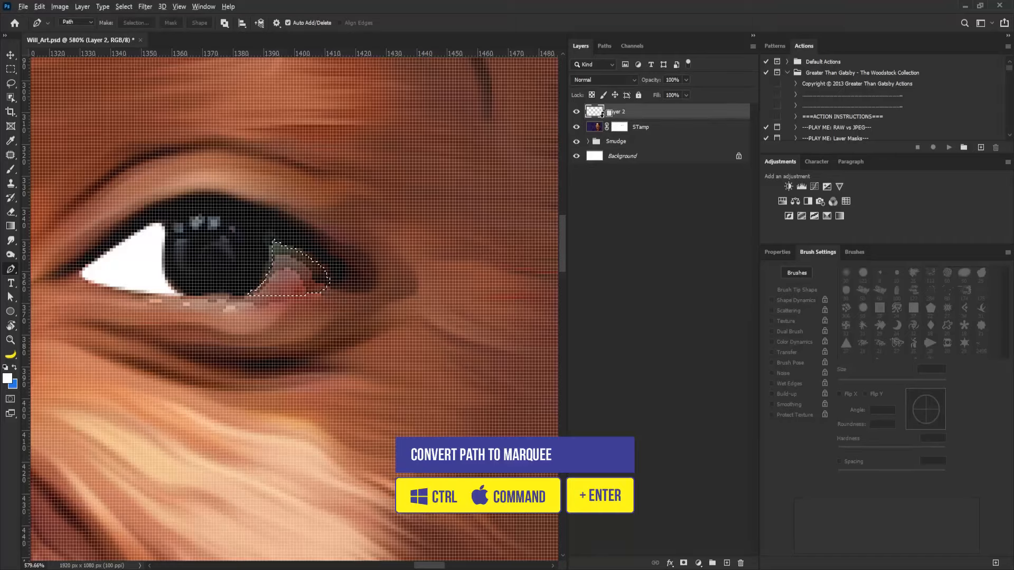
key("alt+BackSpace")
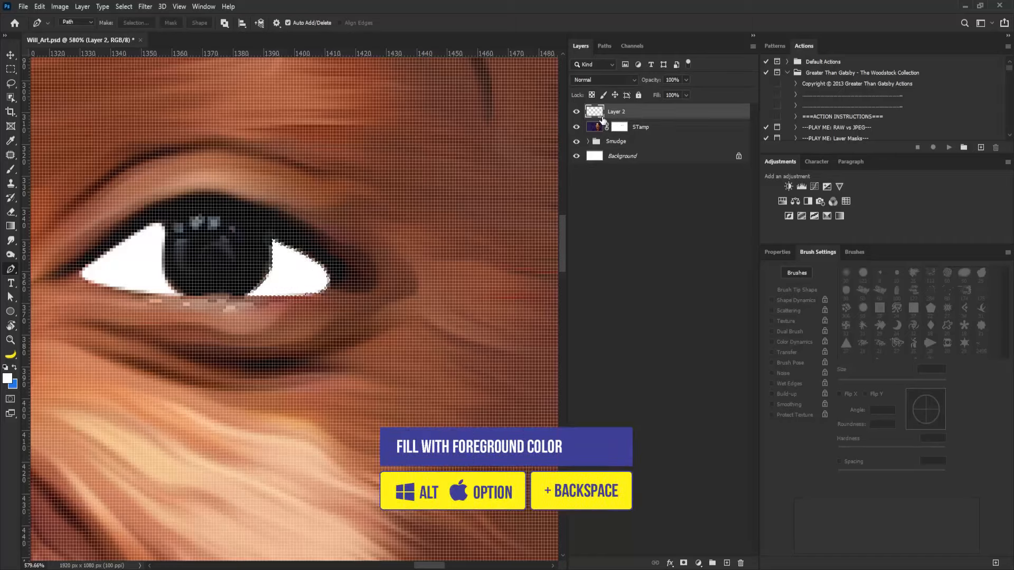
key("ctrl+d")
Trace the outer white of the left-hand eye with the Pen tool, fill it white as a selection and deselect.
left_click_drag(342, 191, 298, 232, "ctrl")
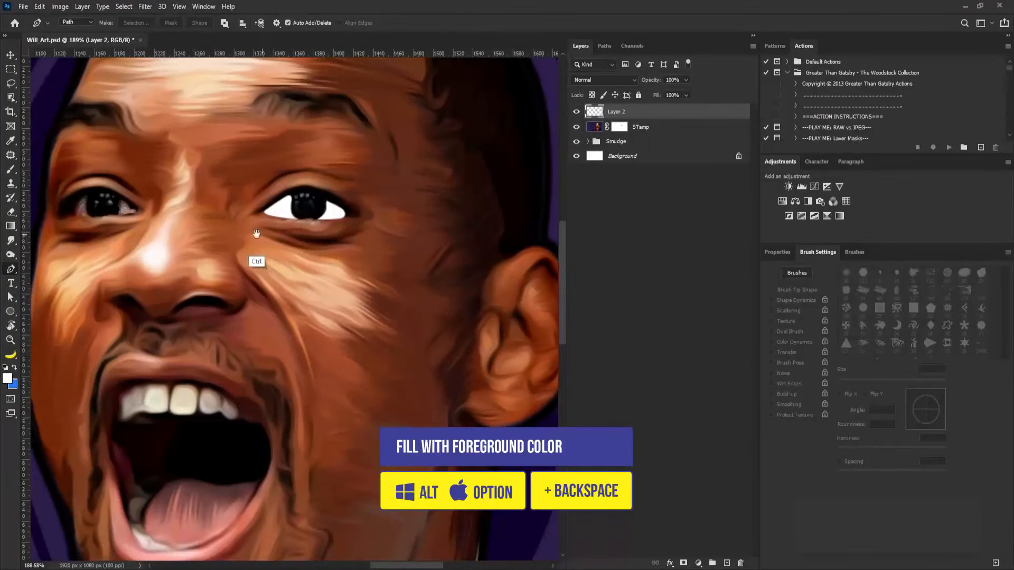
left_click_drag(212, 226, 409, 239)
left_click_drag(297, 233, 375, 273, "ctrl")
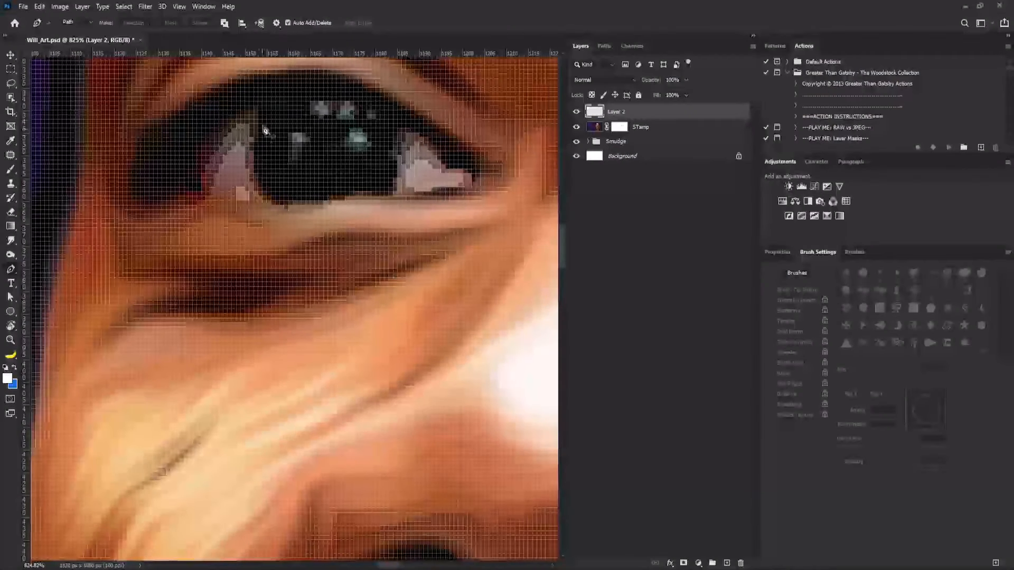
left_click(257, 101)
left_click_drag(279, 206, 319, 218)
left_click(280, 205, "alt")
left_click(179, 195)
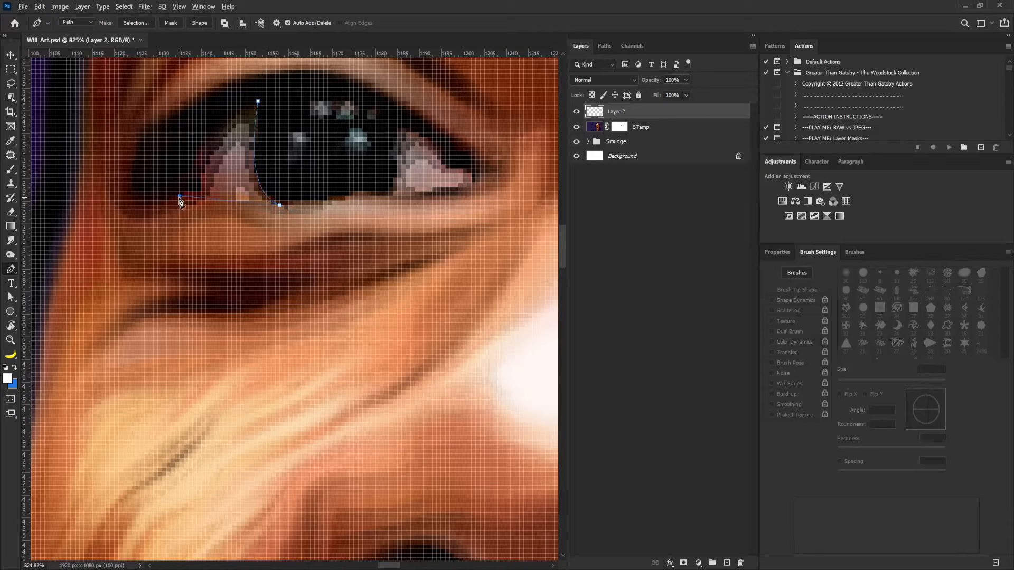
left_click_drag(258, 100, 299, 90)
key("ctrl+Return")
key("alt+BackSpace")
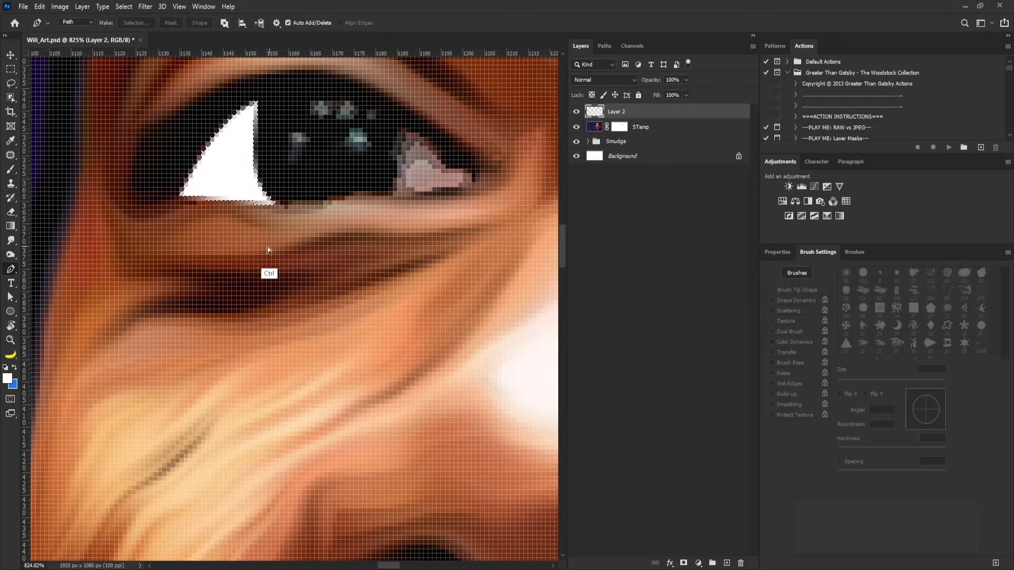
key("ctrl+d")
Trace the inner white of the left-hand eye with the Pen tool, fill it white as a selection and deselect.
left_click(405, 128)
left_click_drag(396, 190, 384, 198)
left_click(393, 192, "alt")
left_click_drag(471, 177, 426, 158)
left_click(471, 178, "alt")
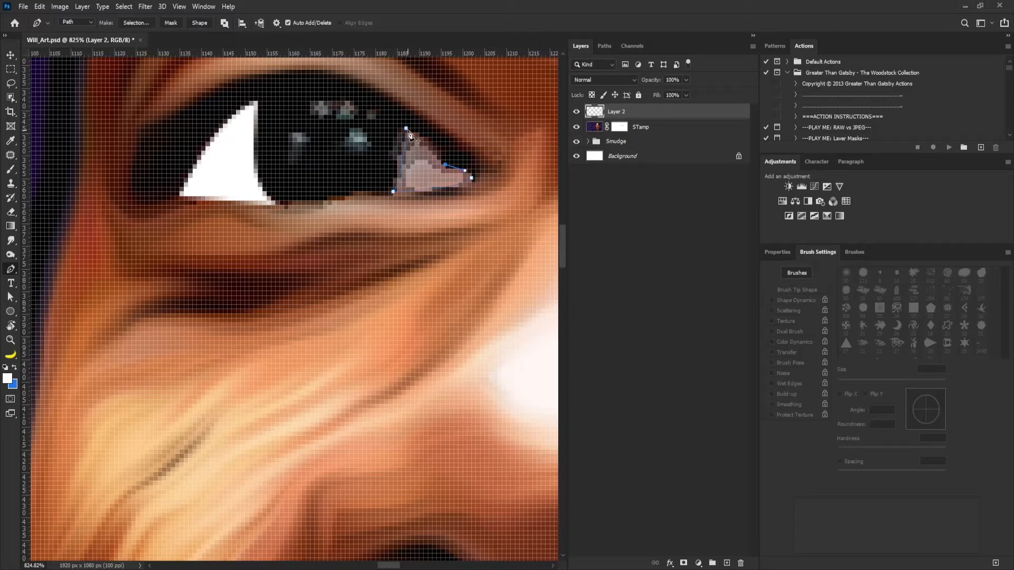
left_click(406, 129)
key("ctrl+Return")
key("alt+BackSpace")
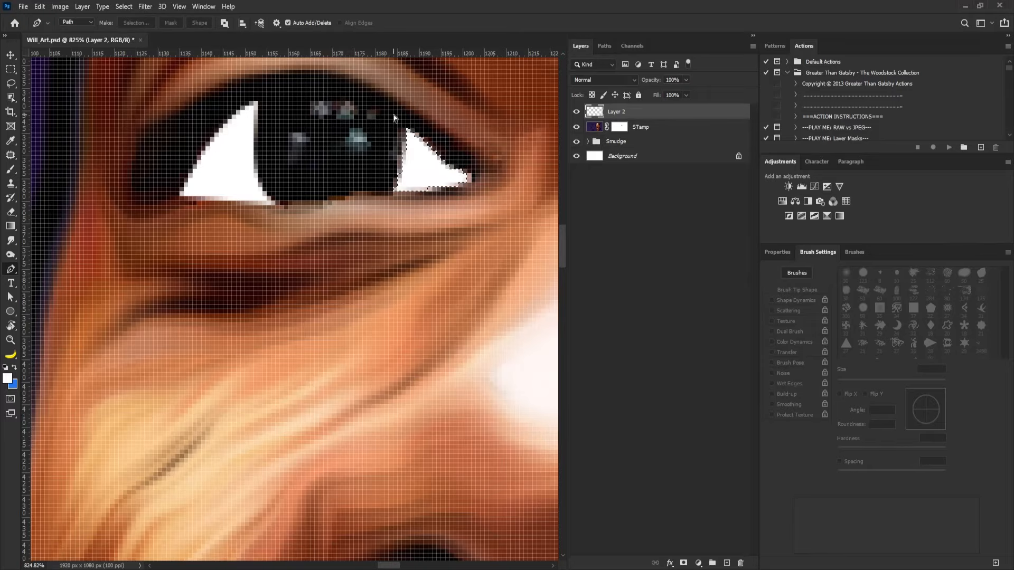
key("ctrl+d")
Set the Eraser's brush spacing to 1% and turn off its Transfer option.
left_click_drag(287, 280, 407, 285)
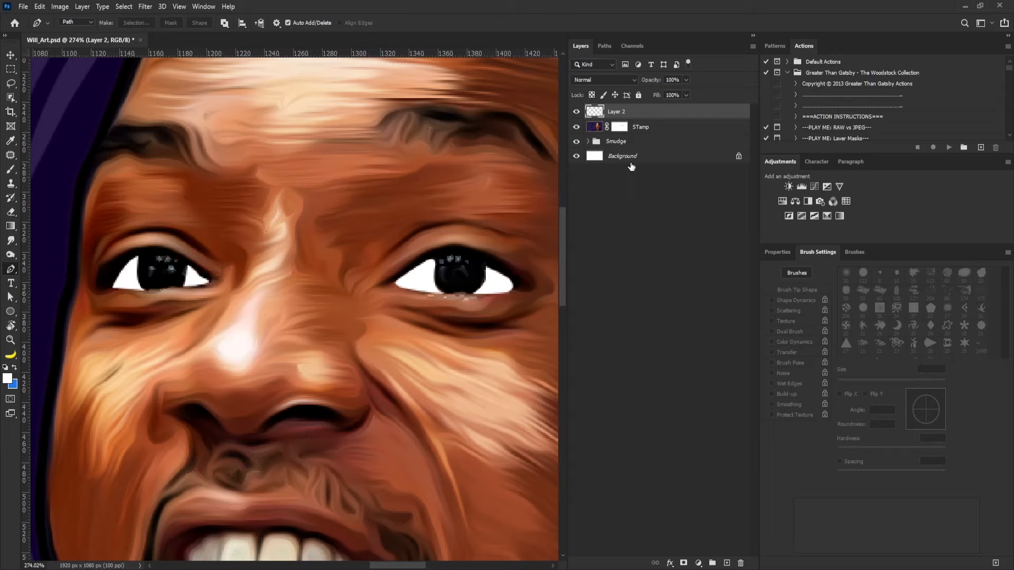
key("b")
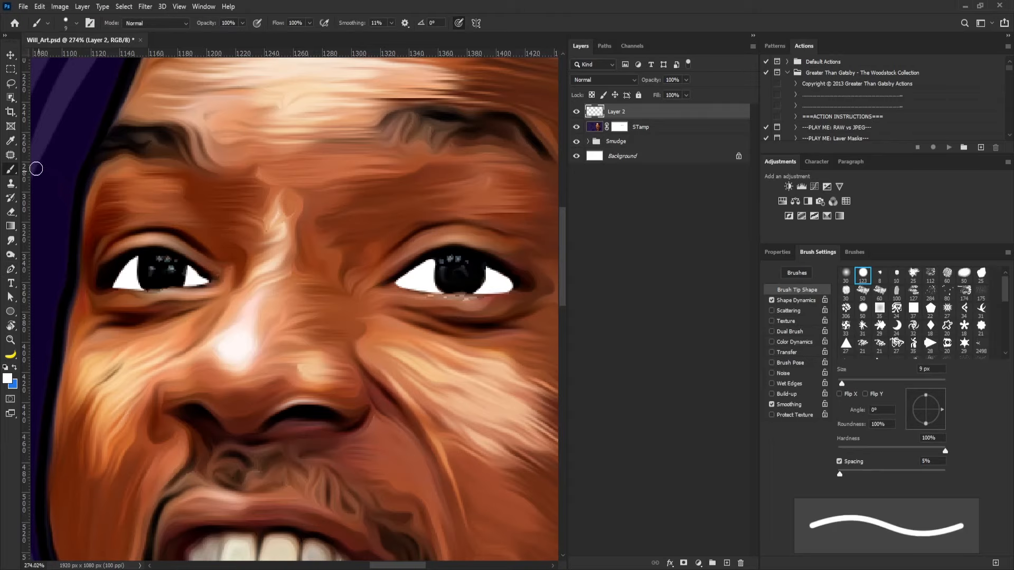
left_click(10, 212)
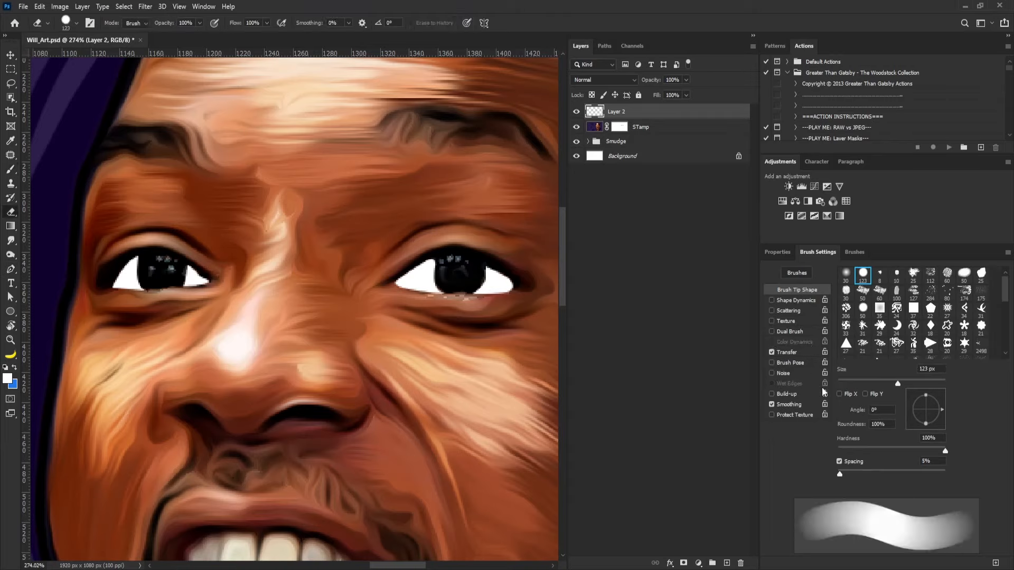
left_click_drag(841, 475, 818, 482)
left_click(771, 352)
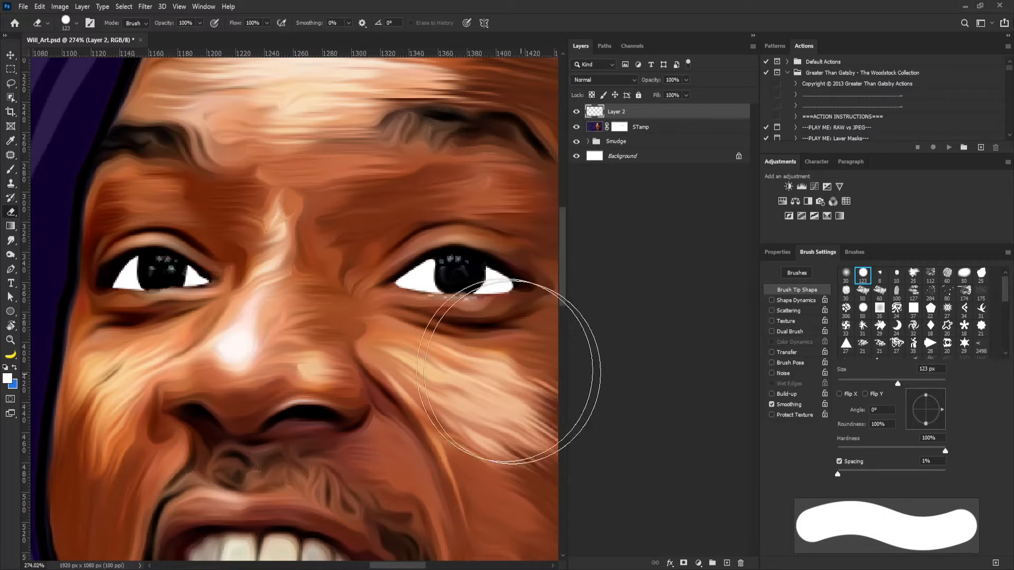
Reduce the Eraser to 6 px and erase the white fill at the inner corners of both eyes.
key("bracketleft")
key("bracketleft")
key("bracketleft")
key("bracketleft")
key("bracketleft")
key("bracketleft")
key("bracketleft")
key("bracketleft")
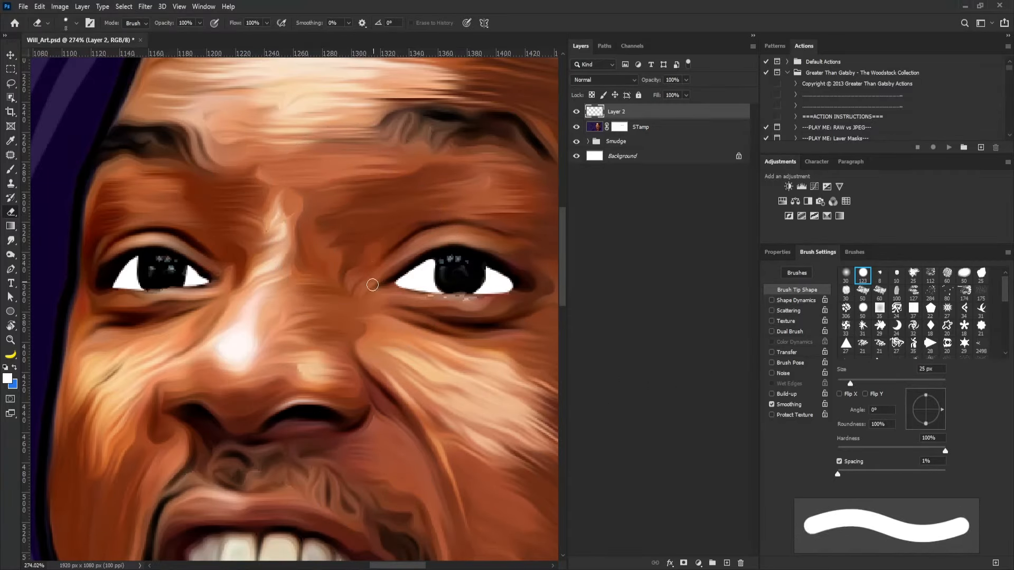
key("bracketleft")
key("bracketleft")
key("bracketleft")
key("bracketleft")
key("bracketleft")
key("bracketleft")
key("bracketleft")
key("bracketleft")
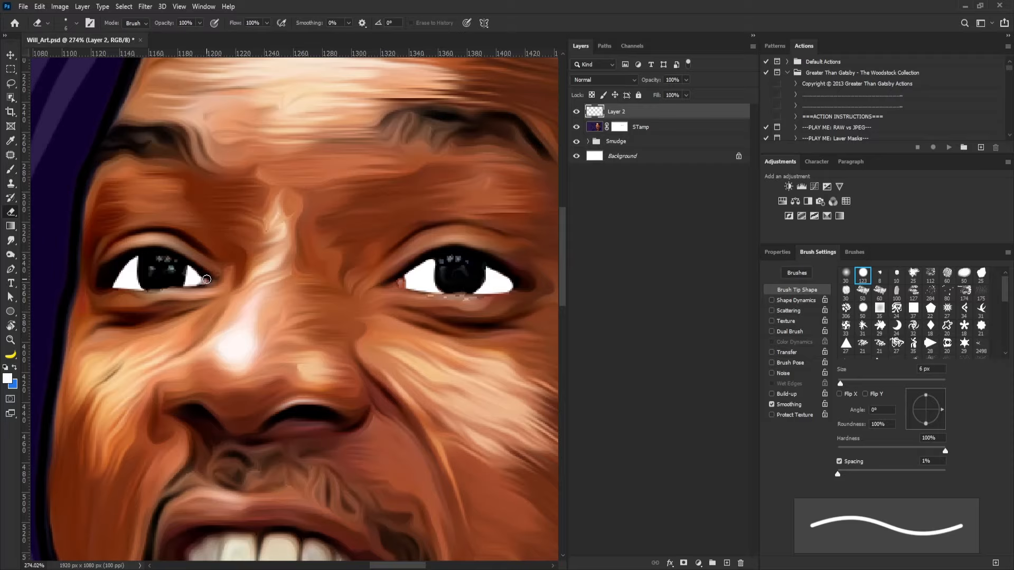
Rename the layer holding the white eye fills as Eyes_White.
key("ctrl")
type("Eyes_White")
key("Return")
Create a layer named Eye_Shadow above Eyes_White and clip it to that layer.
key("alt")
left_click(727, 563, "alt")
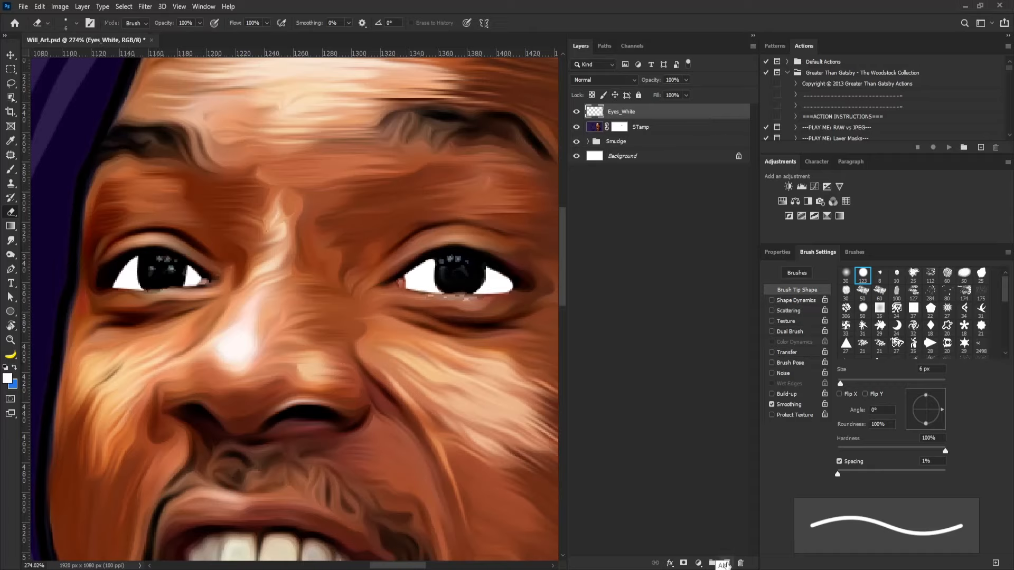
type("Eye_Shadow")
key("Return")
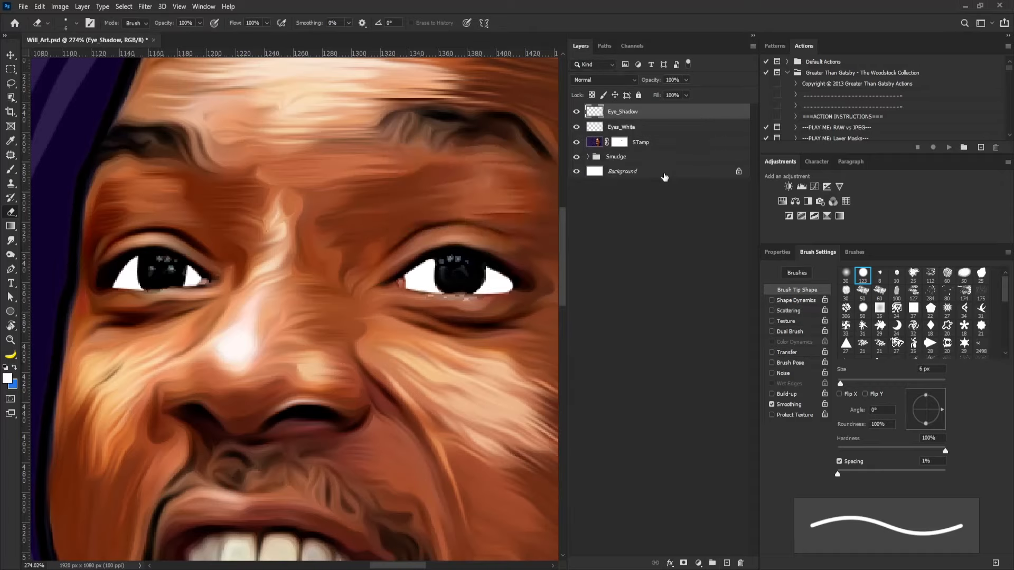
key("alt")
left_click(663, 115, "alt")
Set the foreground color to mid gray #898989.
left_click(9, 379)
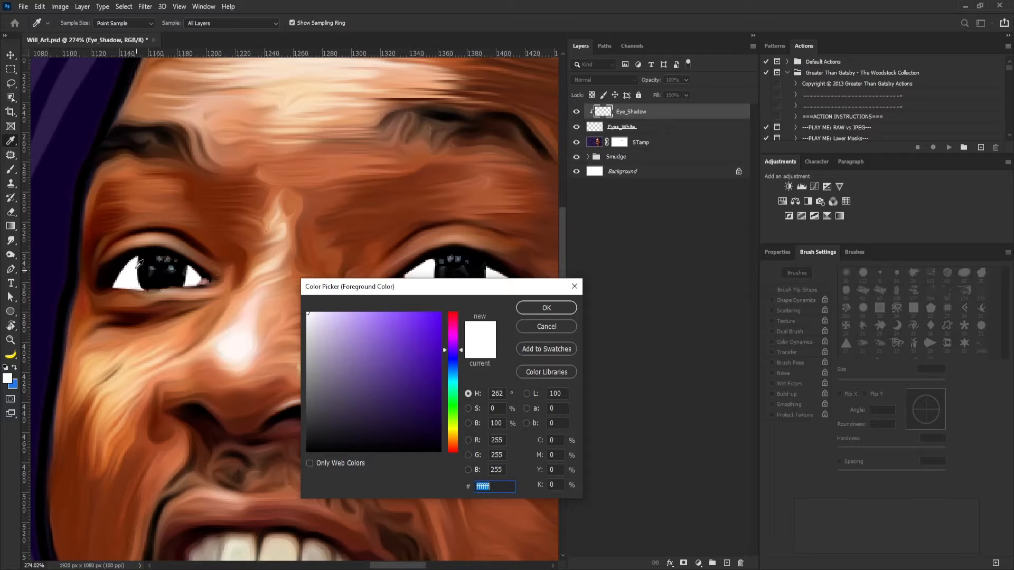
left_click(113, 273)
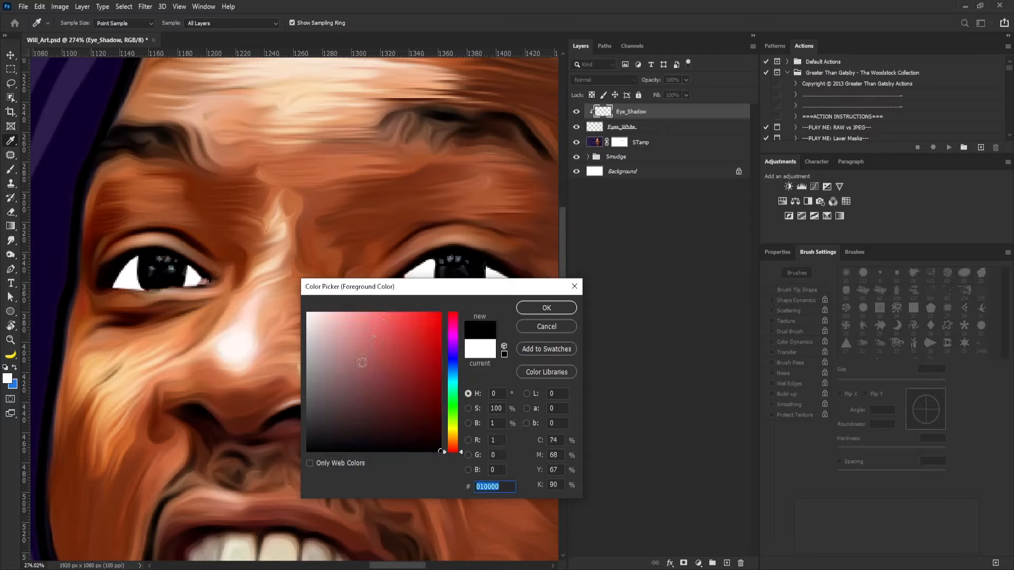
mouse_move(316, 429)
left_mouse_down()
mouse_move(284, 382)
mouse_move(284, 404)
mouse_move(273, 377)
left_mouse_up()
left_click(535, 306)
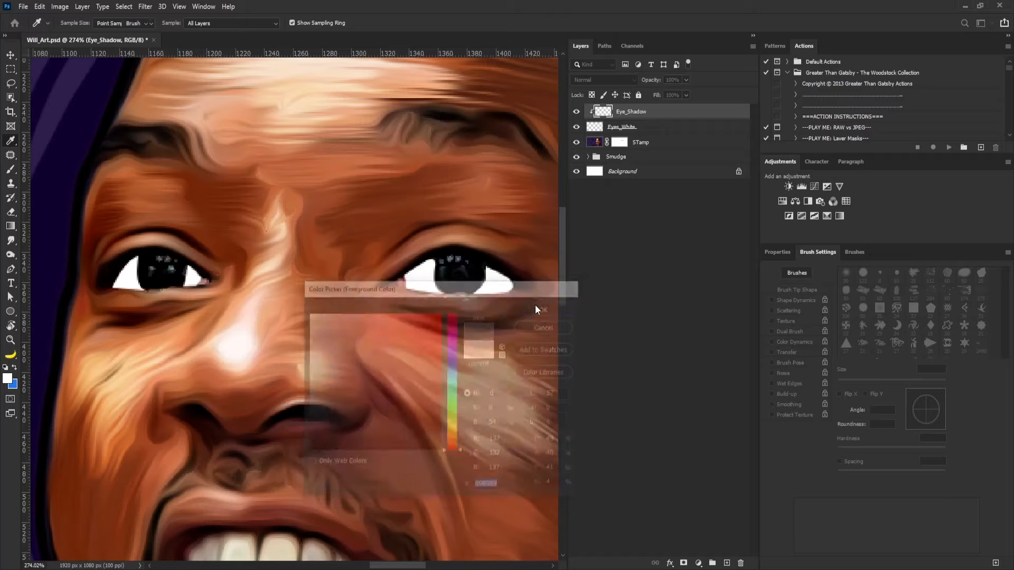
key("e")
key("bracketright")
key("bracketright")
key("bracketright")
key("bracketright")
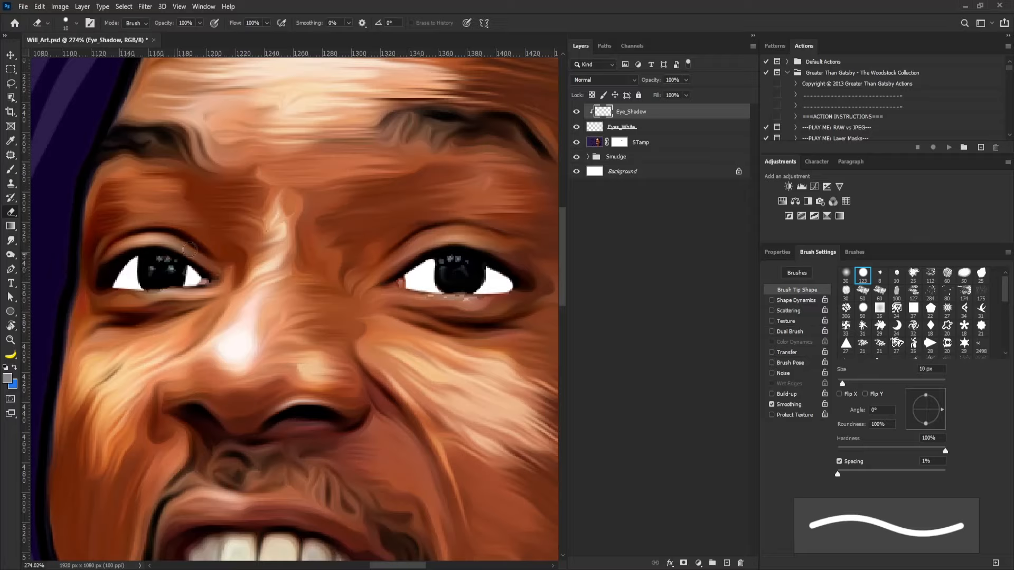
Switch to the Brush tool with the hard round 123 tip, reduced to 10 px and with Shape Dynamics off.
left_click(11, 170)
left_click(862, 274)
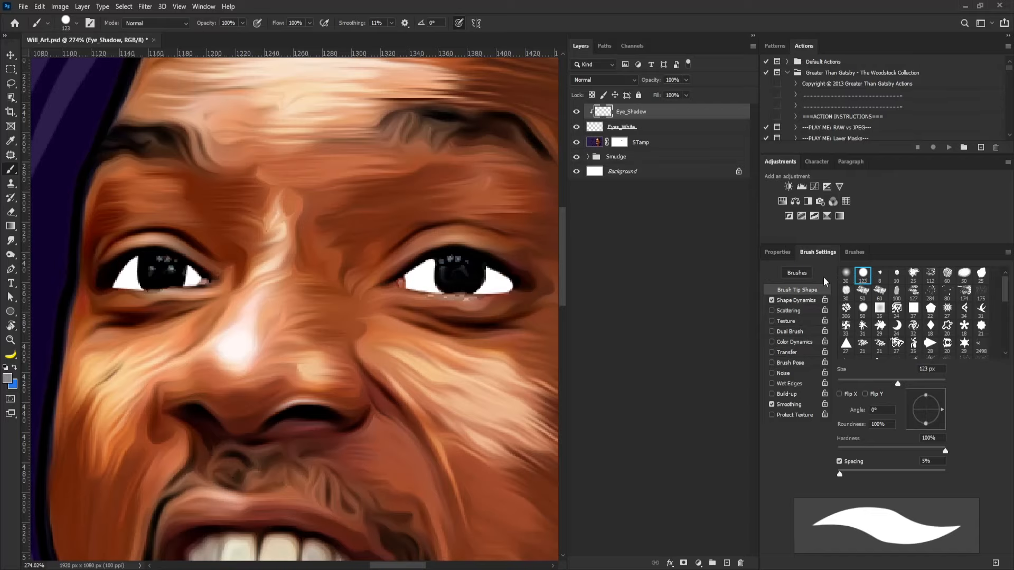
key("bracketleft")
key("bracketleft")
key("bracketleft")
key("bracketleft")
key("bracketleft")
key("bracketleft")
key("bracketleft")
key("bracketleft")
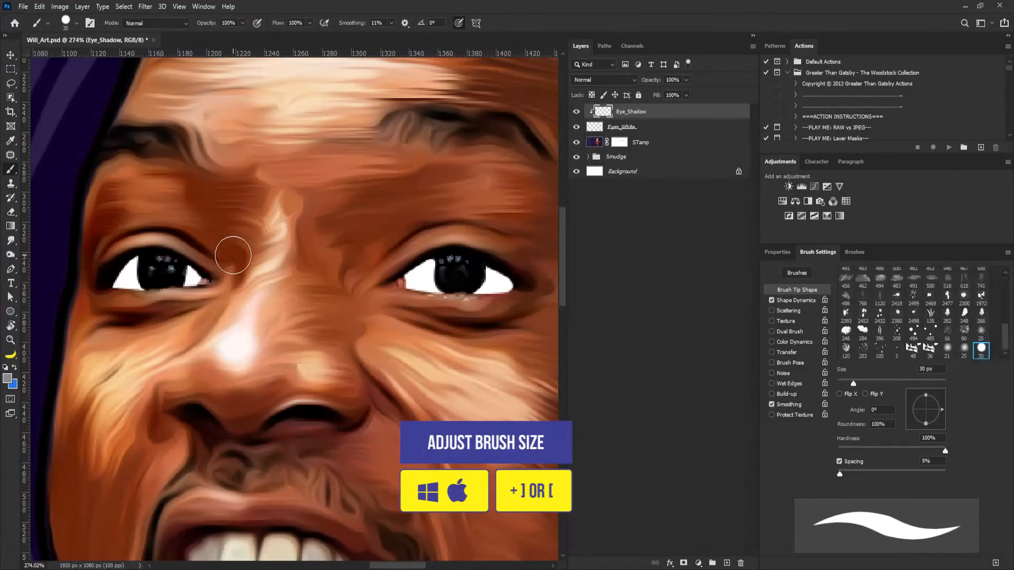
key("bracketleft")
key("bracketleft")
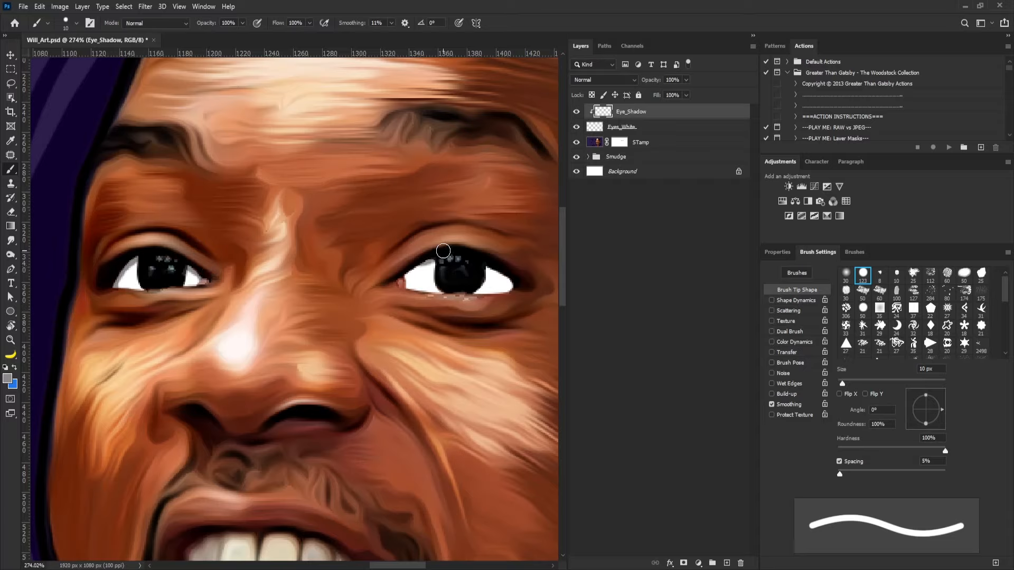
Paint gray shading along the upper edges of the eye whites on the Eye_Shadow layer.
left_click_drag(443, 250, 392, 289)
left_click_drag(437, 255, 405, 283)
mouse_move(480, 259)
left_mouse_down()
mouse_move(516, 276)
mouse_move(515, 289)
left_mouse_up()
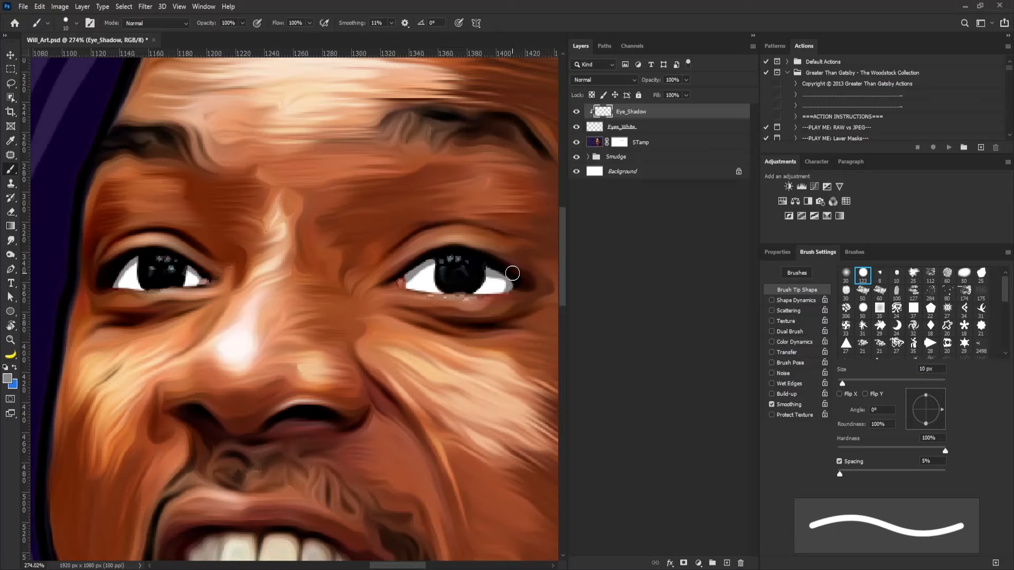
left_click_drag(487, 209, 294, 333)
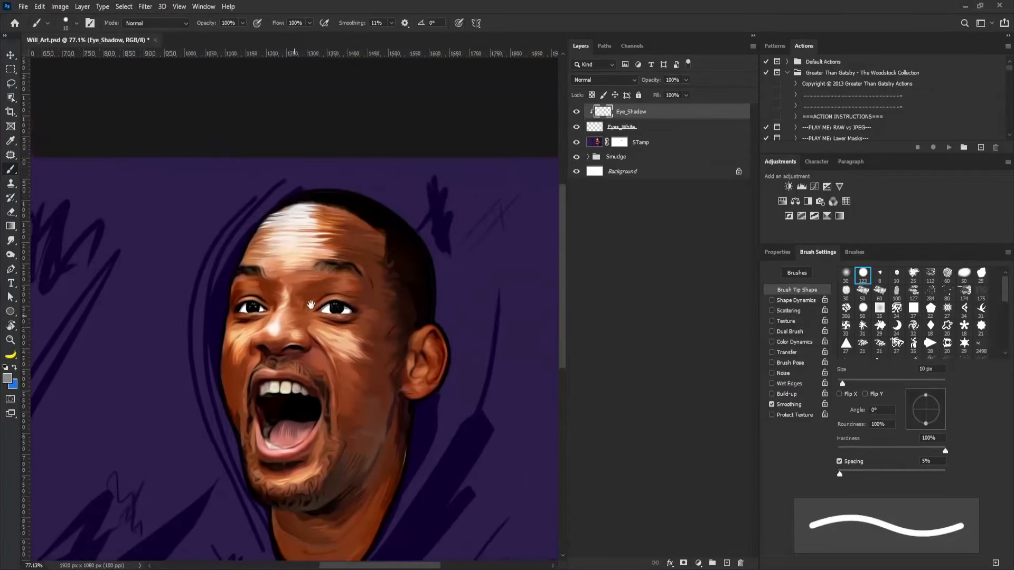
mouse_move(347, 278)
left_mouse_down()
mouse_move(337, 286)
mouse_move(351, 289)
mouse_move(321, 312)
mouse_move(321, 328)
mouse_move(349, 259)
mouse_move(347, 290)
mouse_move(338, 240)
mouse_move(331, 267)
left_mouse_up()
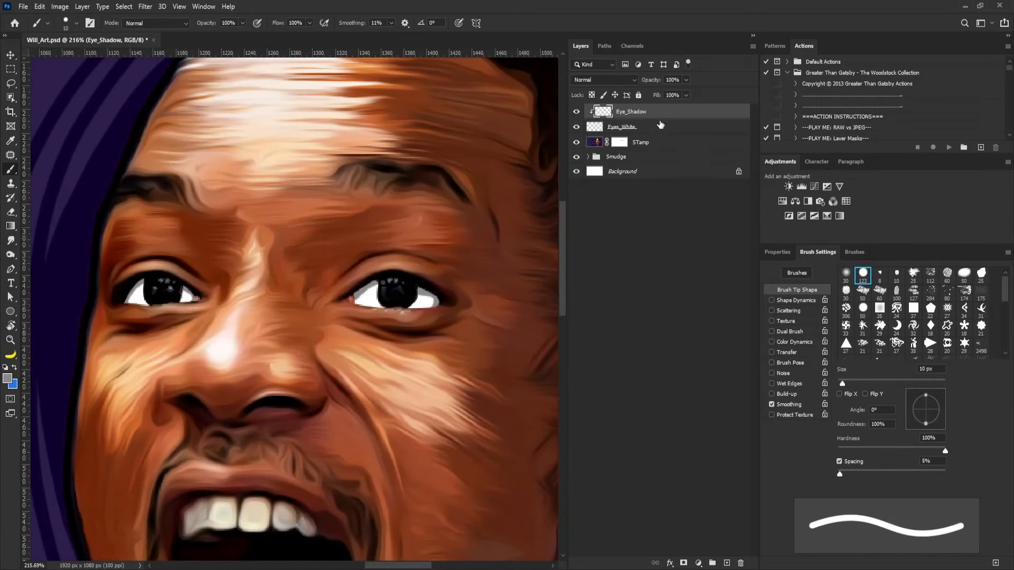
Create a layer named Light above Eye_Shadow.
left_click(728, 562, "alt")
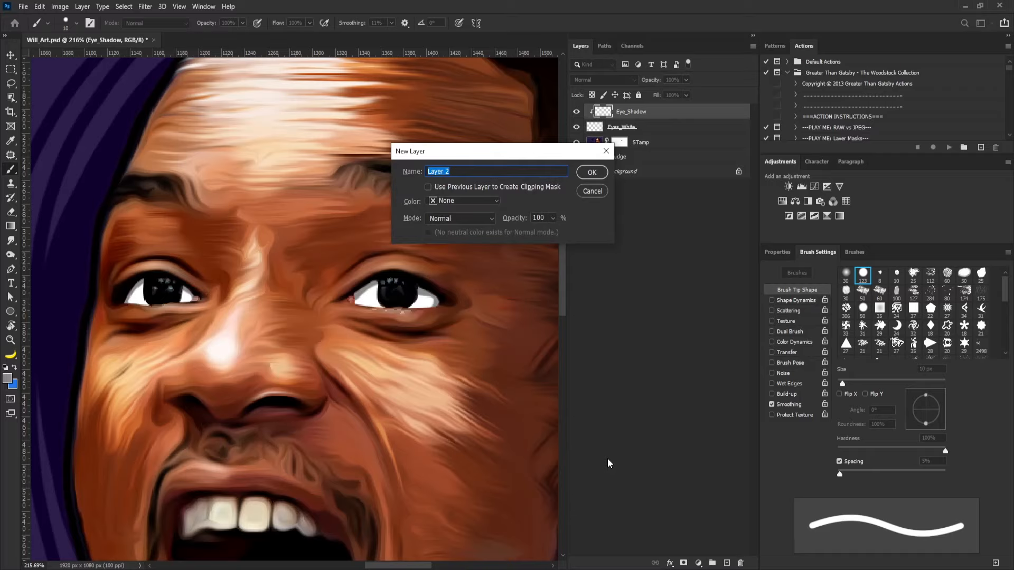
type("Light")
key("Return")
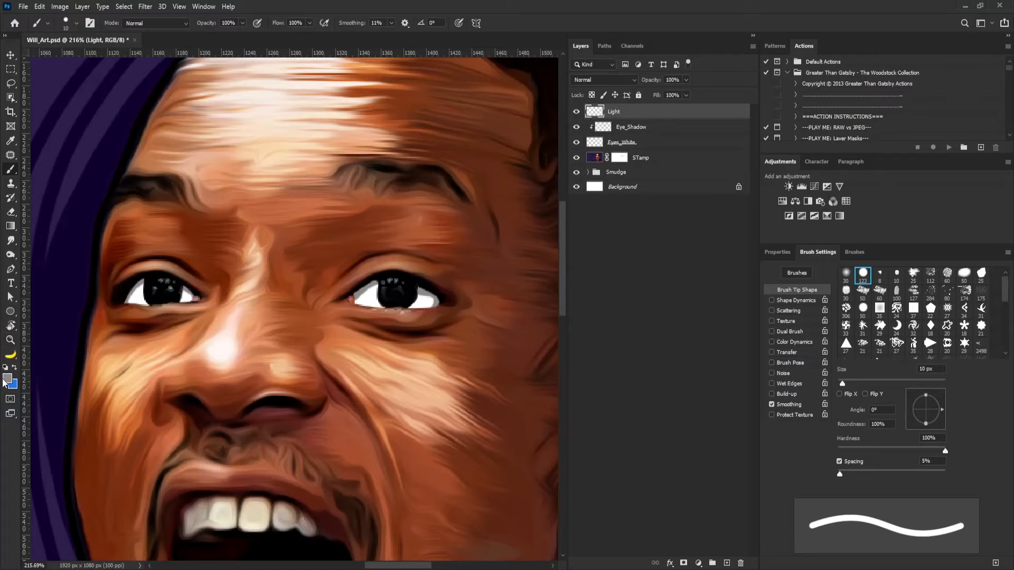
Set the foreground color to white and let pen pressure control the brush size.
left_click(7, 378)
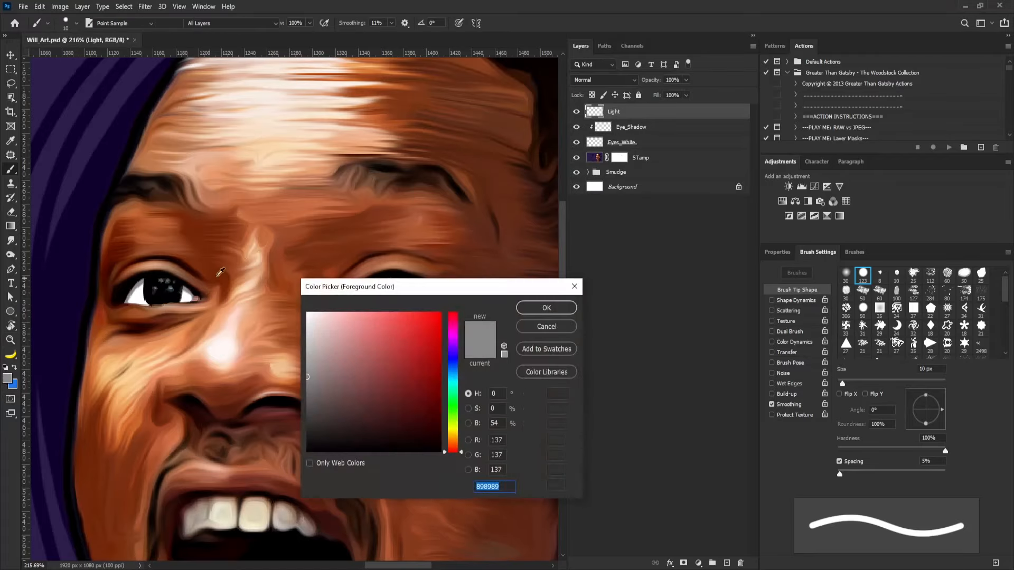
left_click(519, 306)
left_click_drag(175, 288, 229, 322)
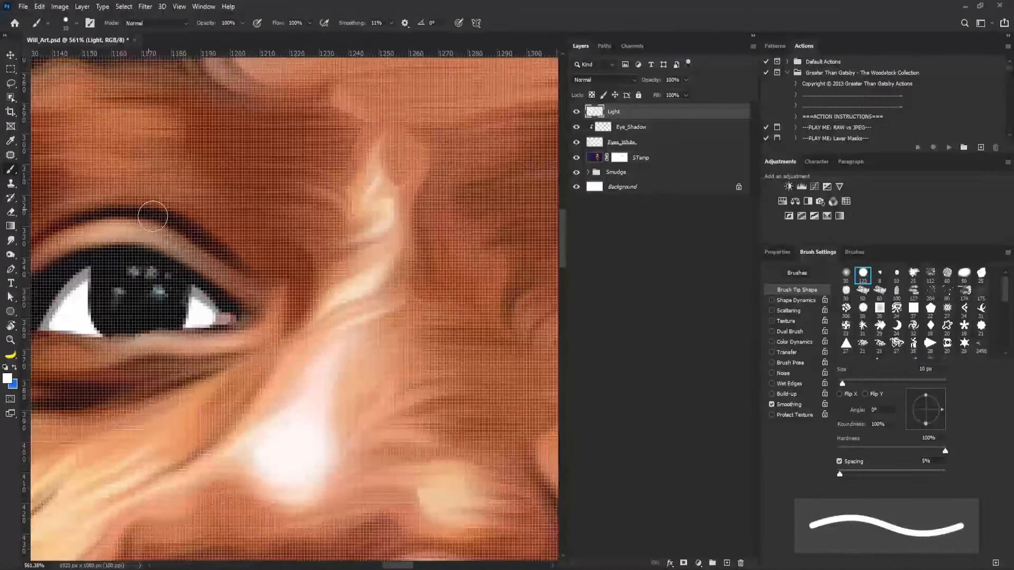
left_click(460, 24)
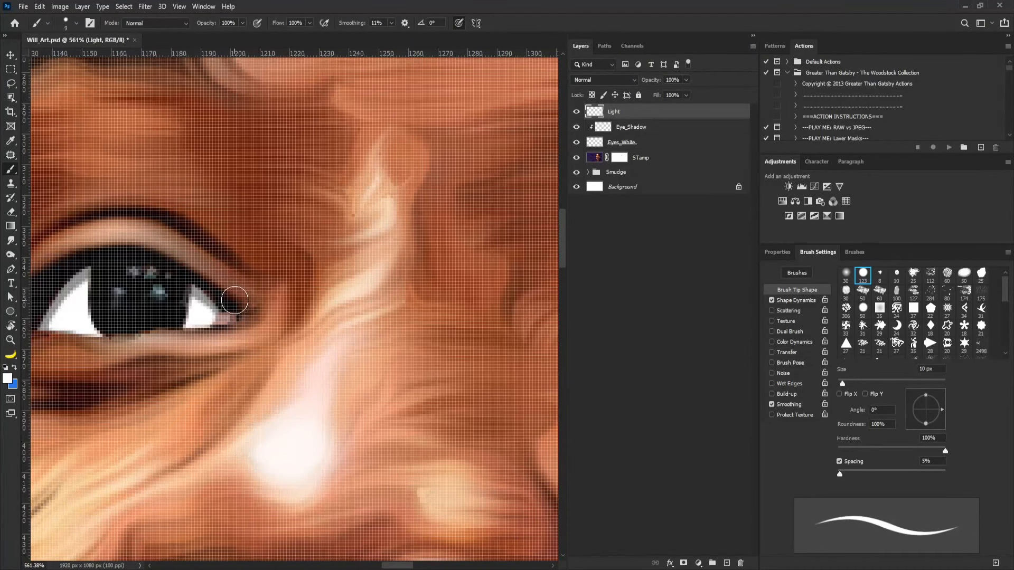
Reduce the brush to 5 px and paint a white highlight across the upper iris of the image's left eye.
key("bracketleft")
key("bracketleft")
key("bracketleft")
key("bracketleft")
key("bracketleft")
left_click_drag(138, 292, 159, 294)
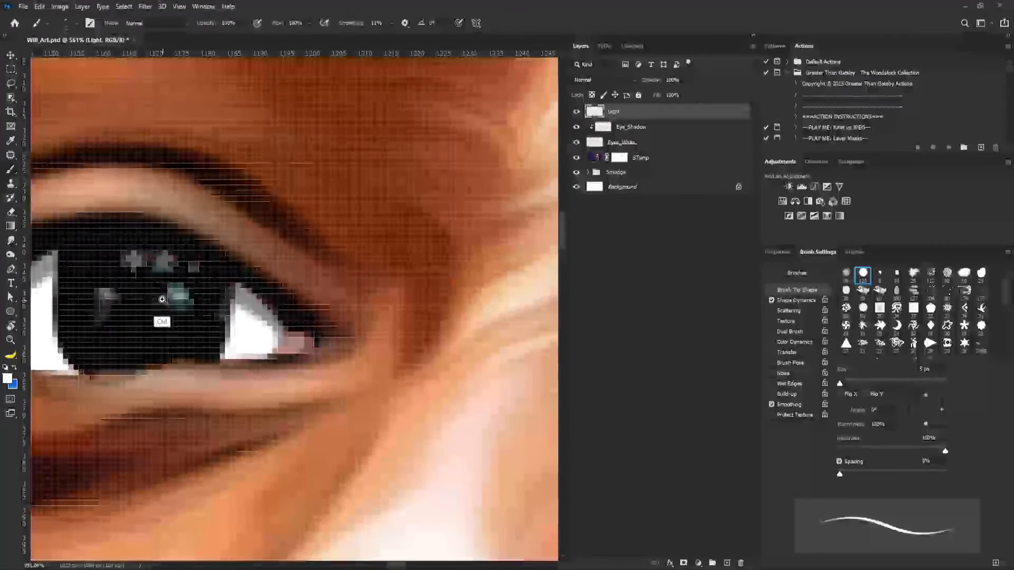
left_click_drag(122, 259, 184, 261)
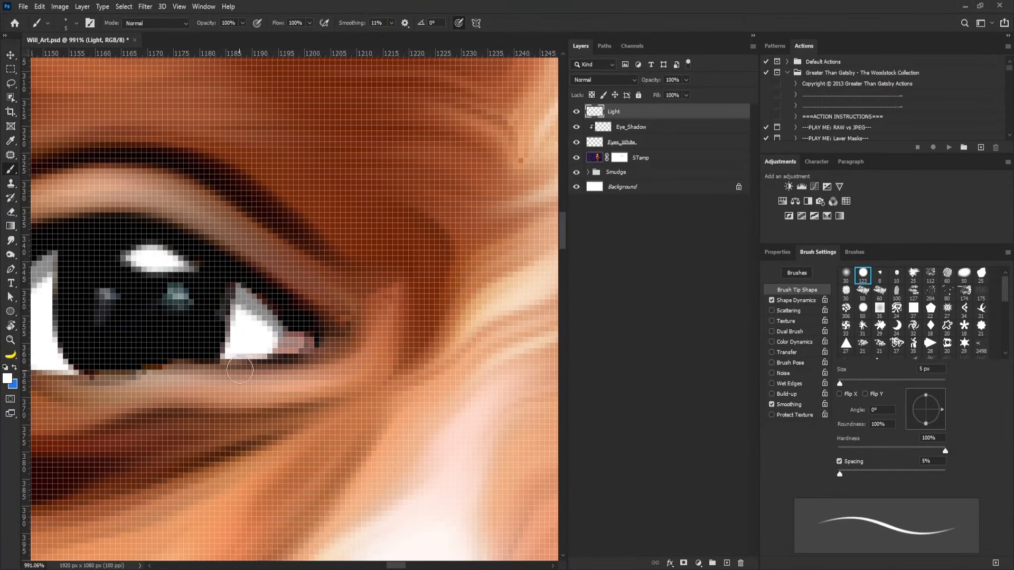
Reduce the brush to 2 px and paint a small curved highlight on the outer side of the same iris.
key("bracketleft")
key("bracketleft")
key("bracketleft")
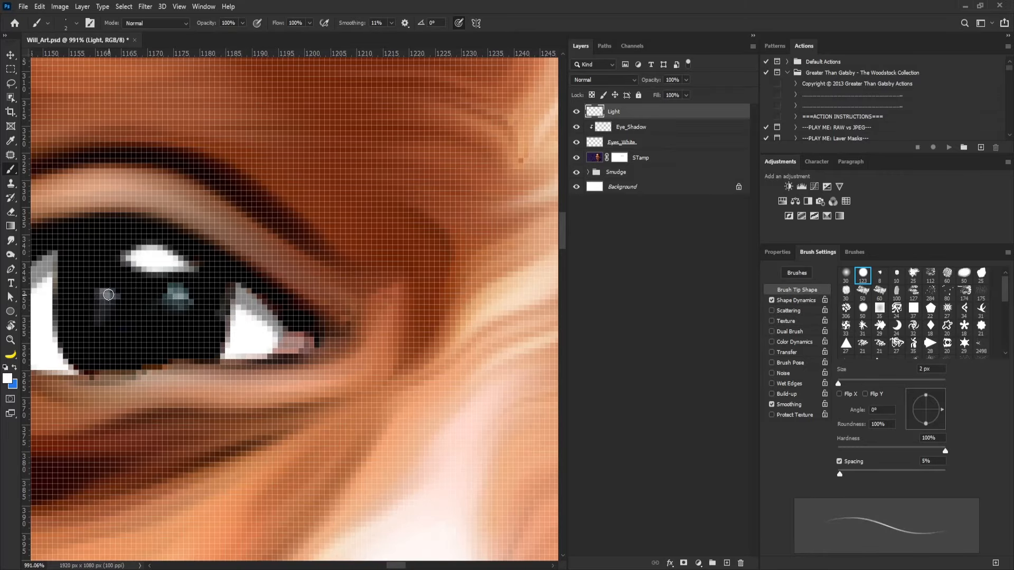
left_click_drag(111, 292, 79, 314)
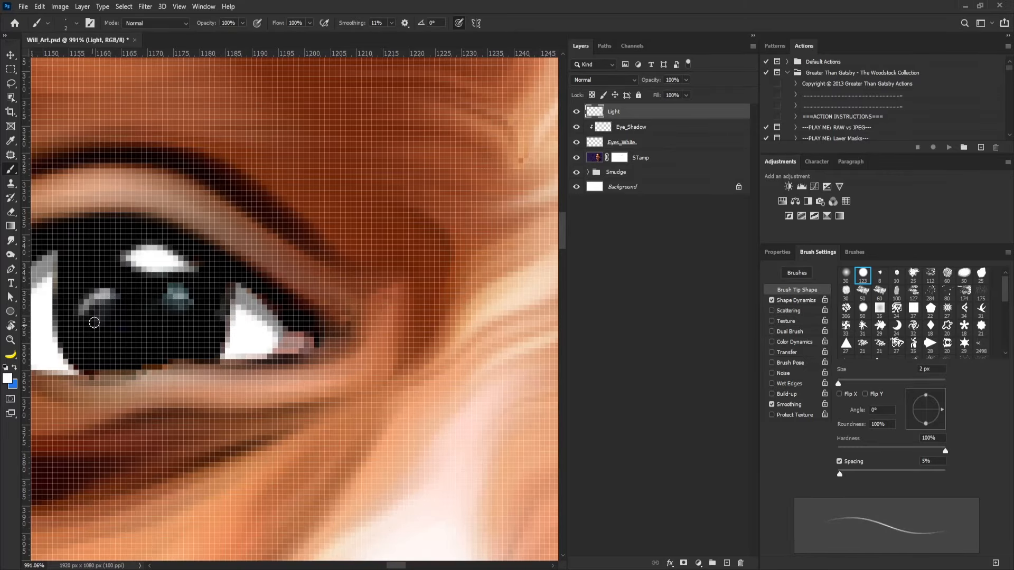
Paint a curved white highlight across the top of the other eye's iris and a smaller one just below it.
left_click_drag(408, 290, 236, 290)
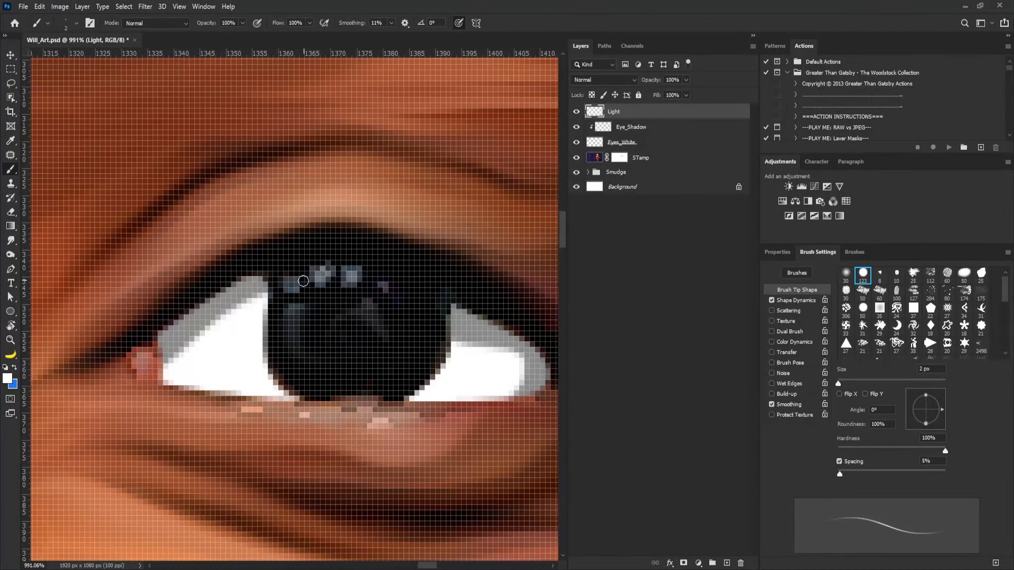
mouse_move(297, 283)
left_mouse_down()
mouse_move(337, 274)
mouse_move(377, 282)
left_mouse_up()
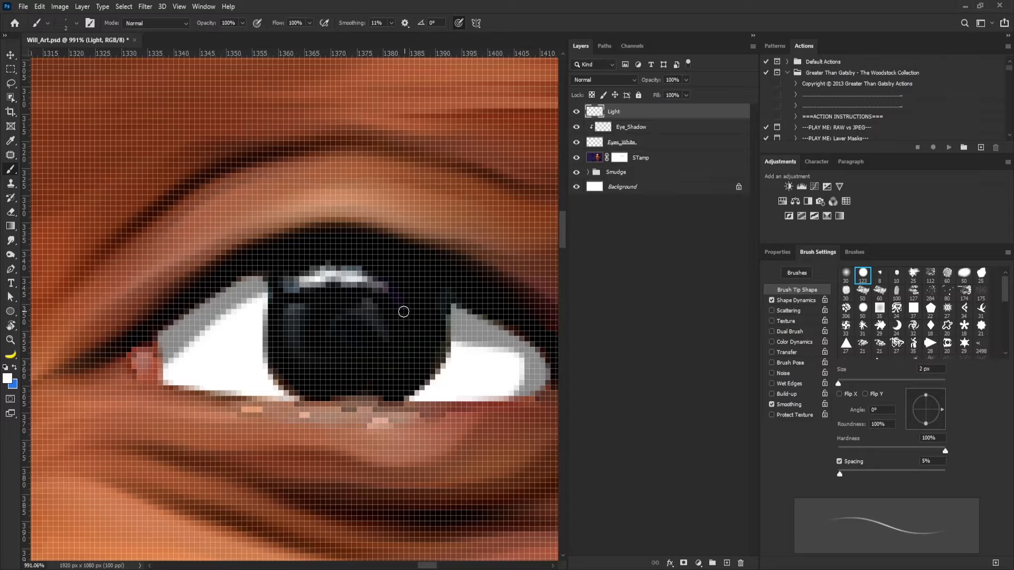
left_click_drag(365, 310, 400, 299)
left_click_drag(457, 183, 372, 259)
left_click_drag(453, 209, 485, 215)
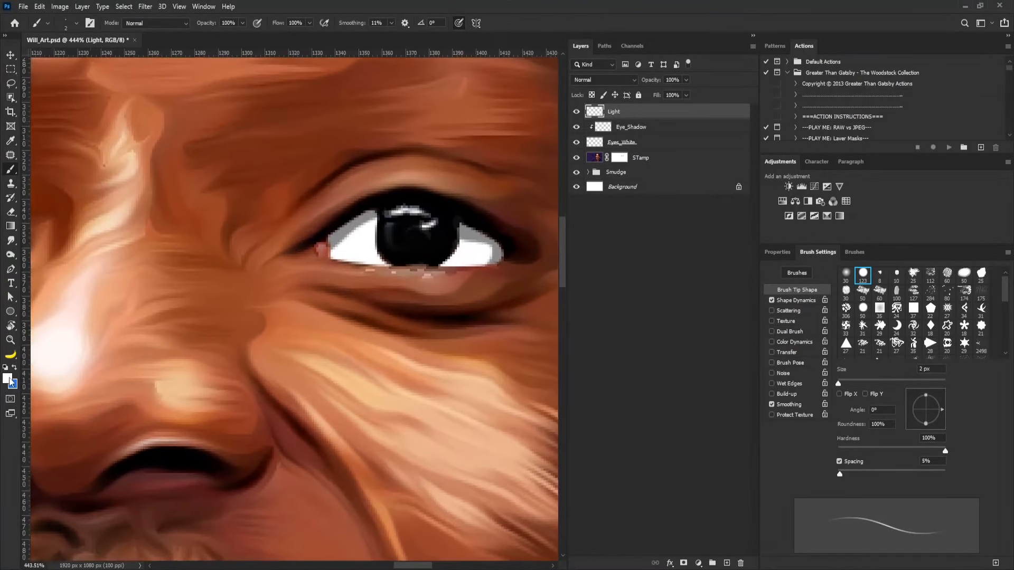
Change the foreground color to a muted grayish blue.
left_click(8, 378)
mouse_move(455, 363)
left_mouse_down()
mouse_move(442, 403)
mouse_move(367, 376)
left_mouse_up()
left_click(546, 309)
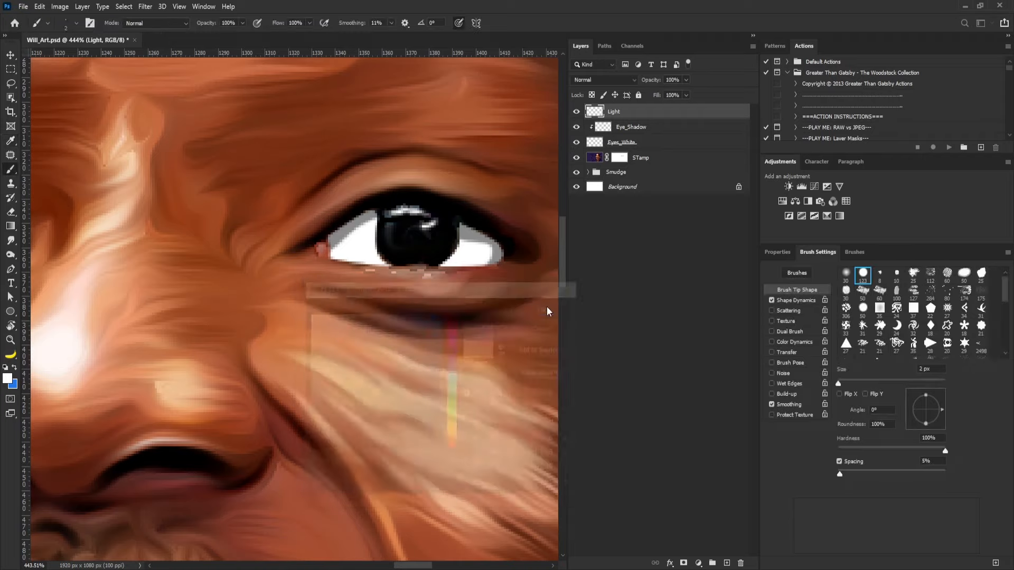
Set the brush to 5 px, turn off pressure-controlled size and enable Transfer with opacity controlled by Pen Pressure.
key("bracketright")
key("bracketright")
key("bracketright")
key("bracketright")
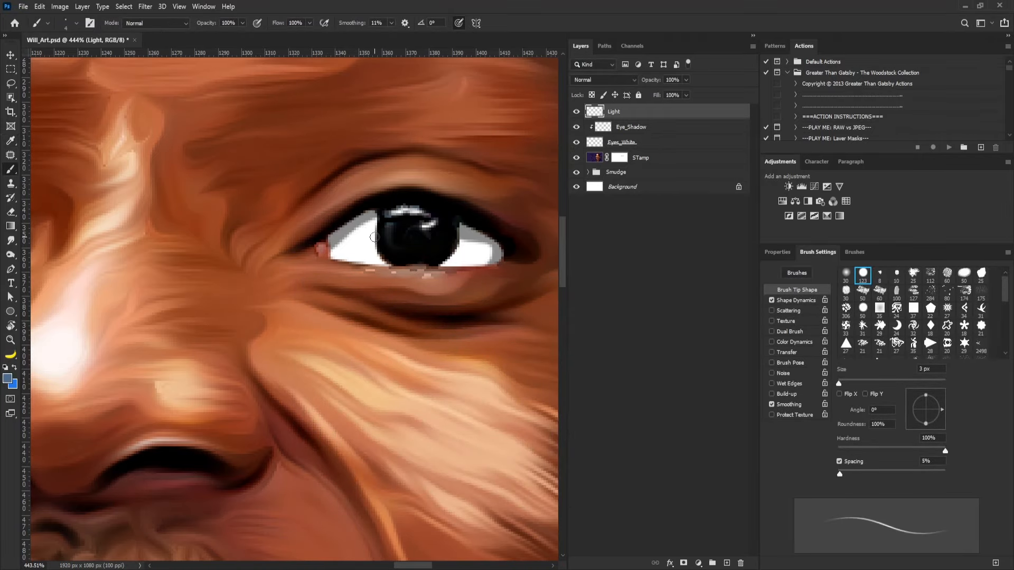
left_click(459, 23)
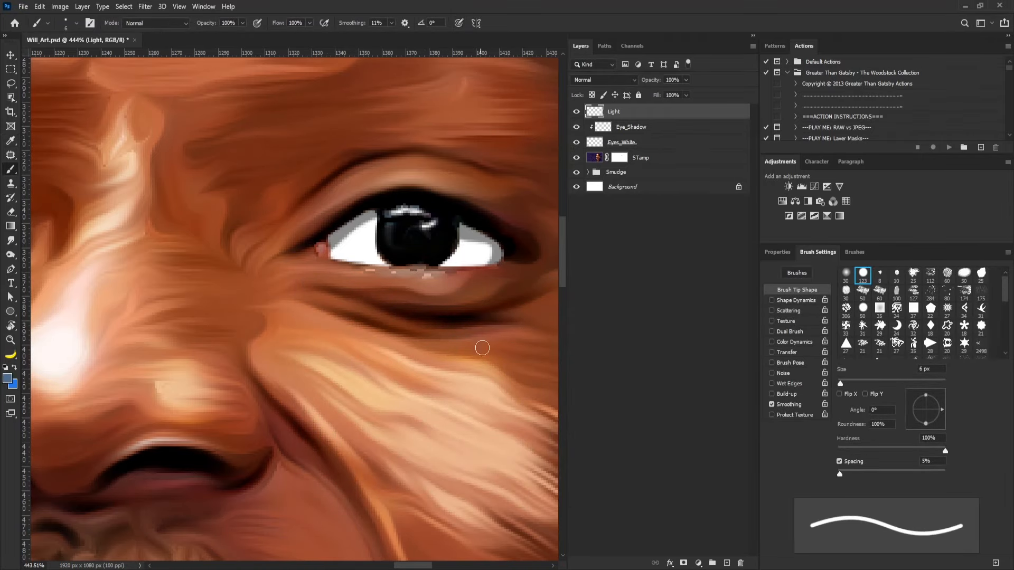
left_click(785, 351)
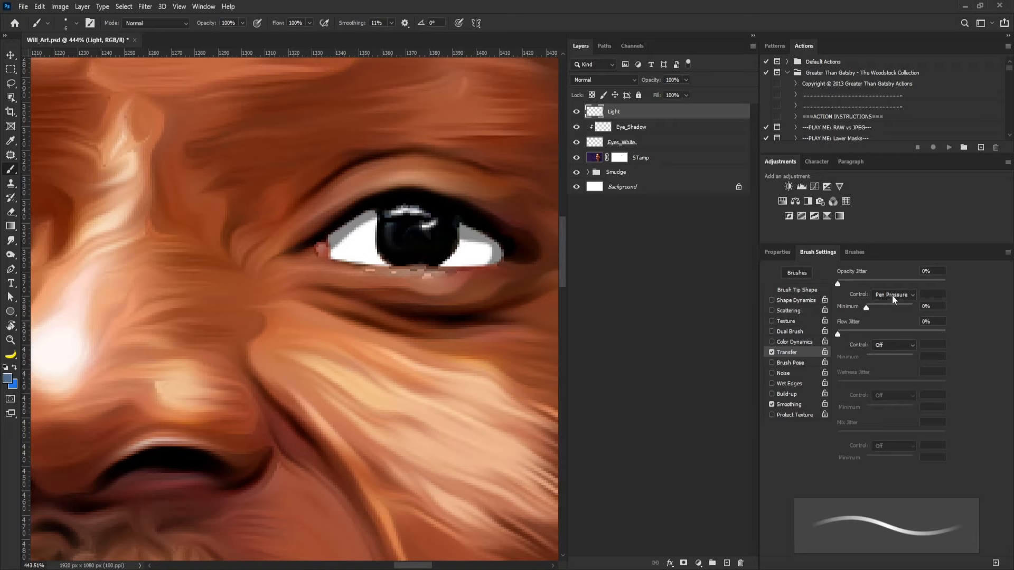
mouse_move(378, 264)
left_mouse_down()
mouse_move(444, 243)
mouse_move(317, 278)
mouse_move(316, 310)
left_mouse_up()
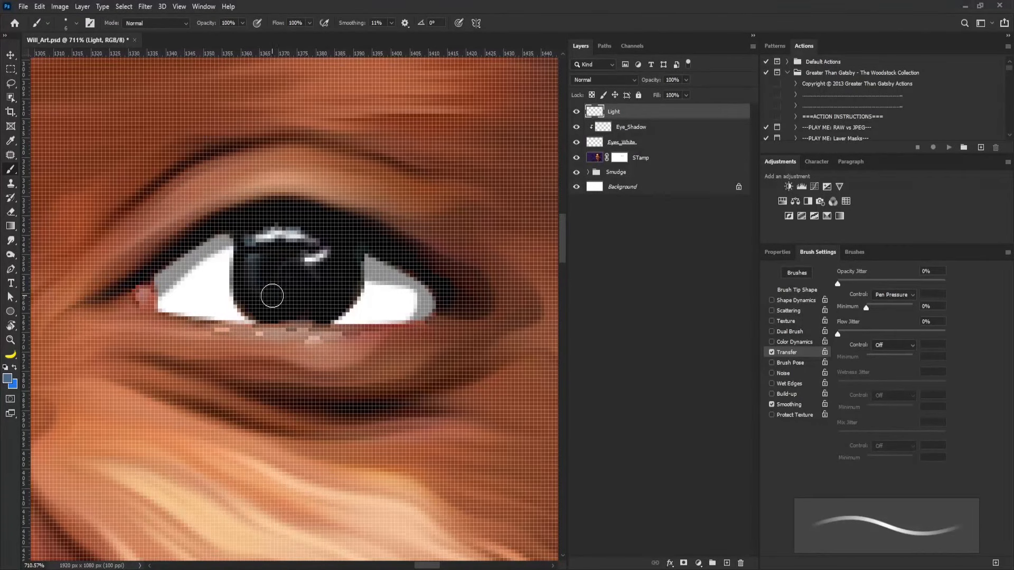
key("bracketleft")
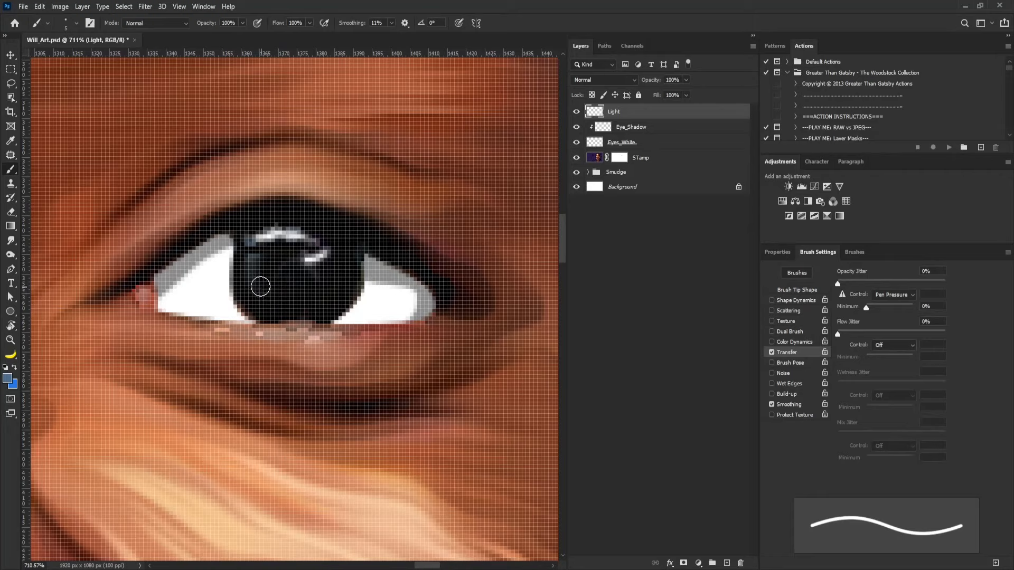
Paint a soft blue crescent in the lower part of both irises on the Light layer.
mouse_move(264, 295)
left_mouse_down()
mouse_move(316, 308)
mouse_move(343, 272)
left_mouse_up()
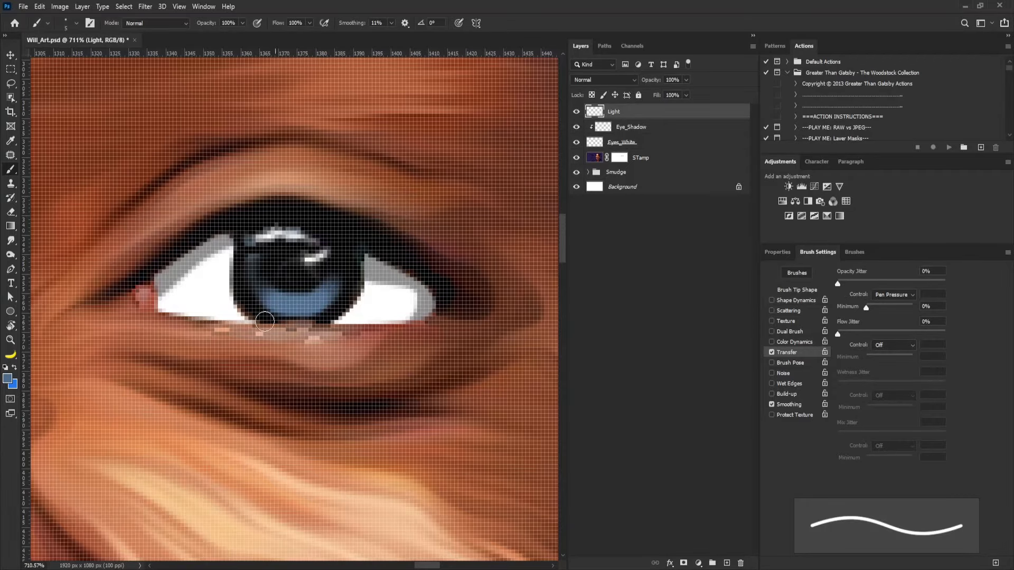
left_click_drag(238, 306, 394, 280)
left_click_drag(174, 322, 549, 333)
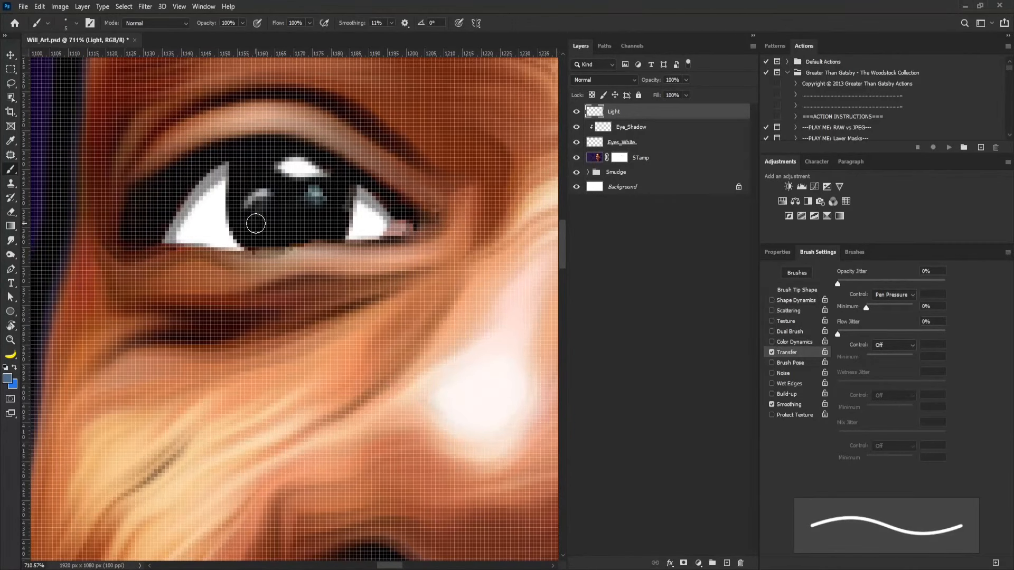
mouse_move(262, 231)
left_mouse_down()
mouse_move(317, 230)
mouse_move(325, 217)
left_mouse_up()
mouse_move(425, 126)
left_mouse_down()
mouse_move(360, 236)
mouse_move(368, 232)
left_mouse_up()
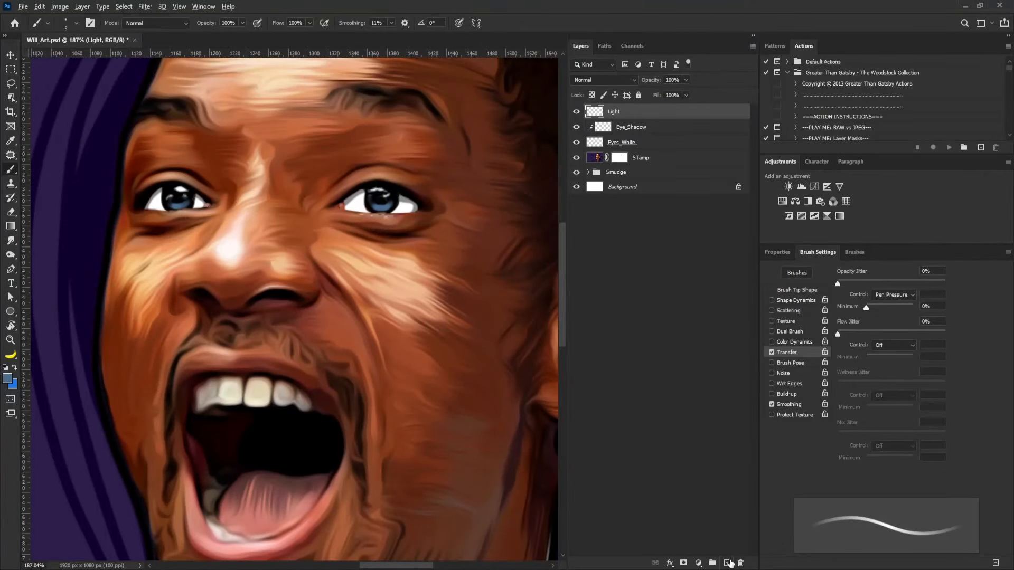
Create a layer named Stroke above the Light layer.
left_click(728, 563, "alt")
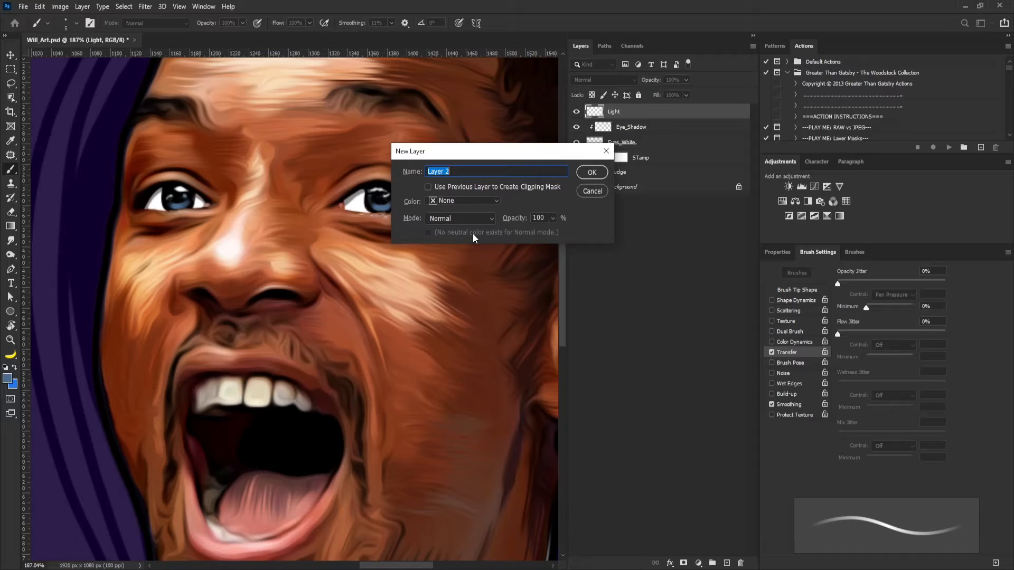
type("Stroke")
key("Return")
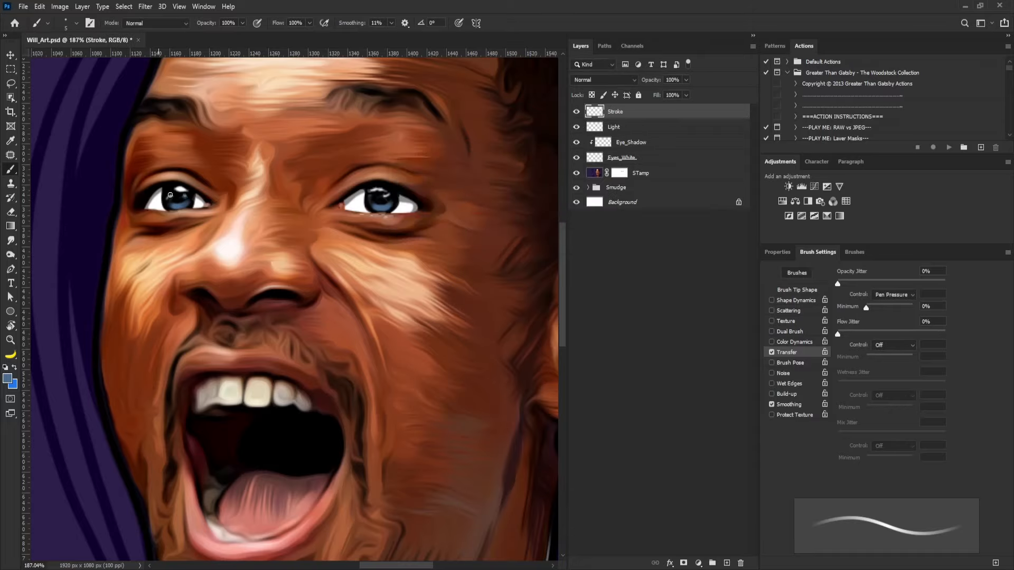
Sample black from the corner of the image's left eye as the foreground color and turn off the brush's Transfer option.
left_click(142, 195, "alt")
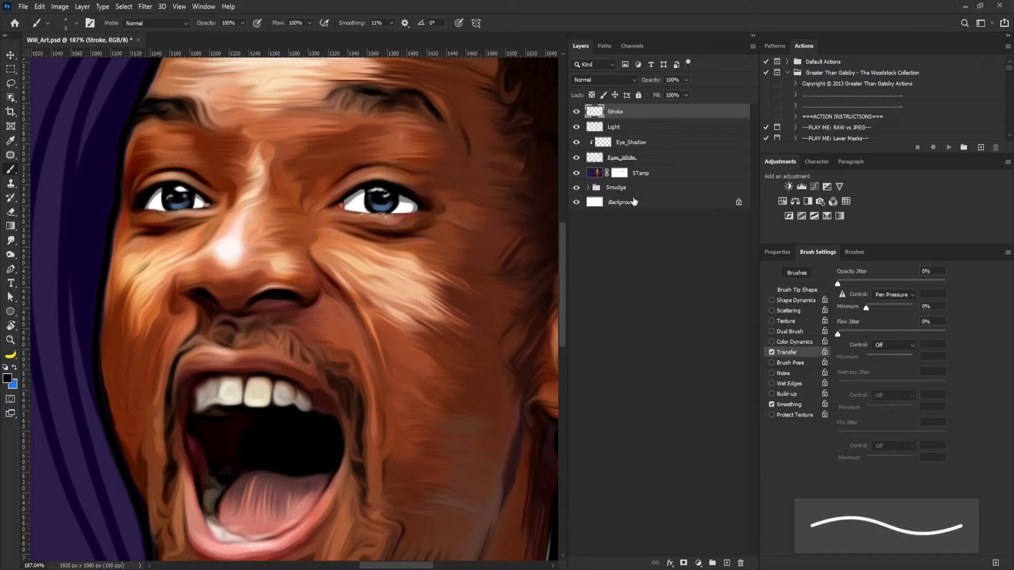
left_click(773, 351)
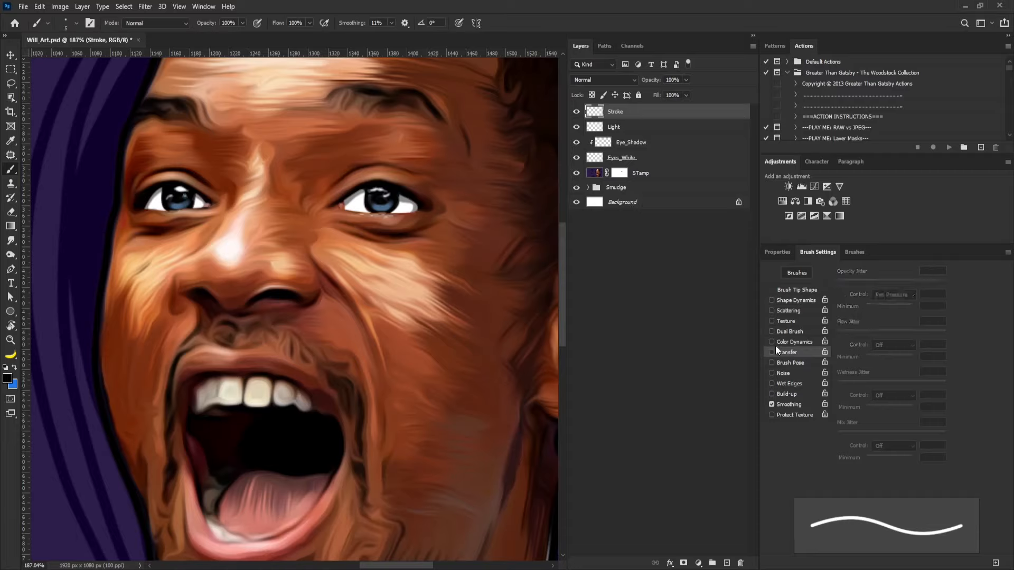
Enable the brush's Shape Dynamics with size controlled by Pen Pressure and set the smoothing to 50%.
left_click(772, 301)
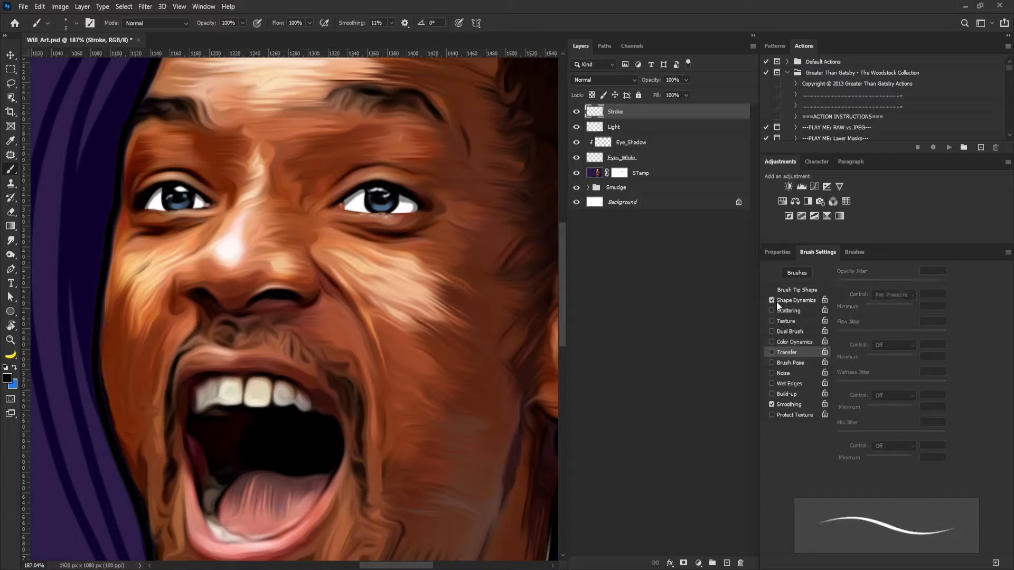
left_click(800, 300)
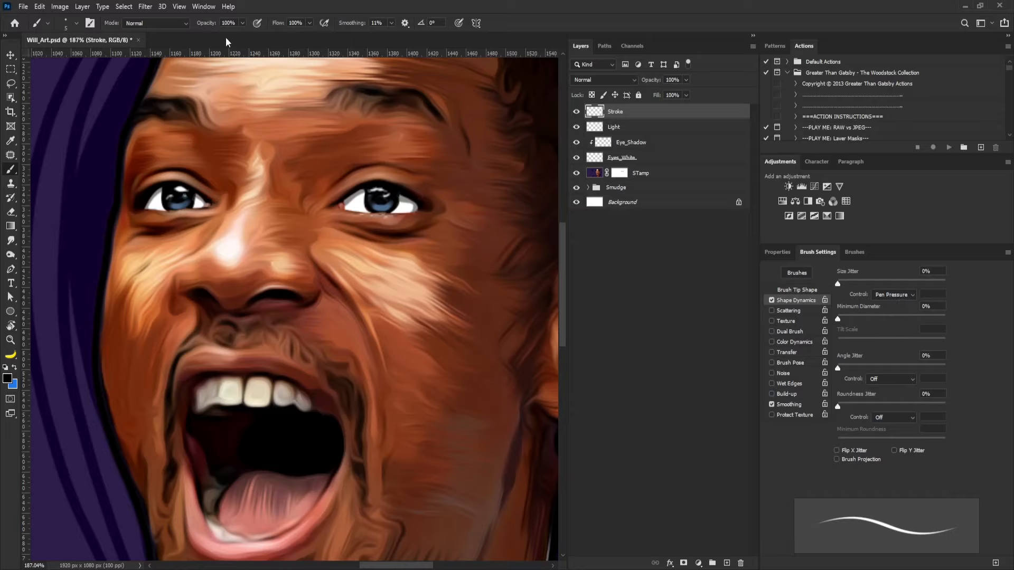
left_click_drag(396, 40, 414, 35)
left_click(364, 31)
type("50")
Start a thin black line under the outer corner of the image's left eye, reducing the brush to 3 px.
left_click_drag(130, 245, 176, 264)
left_click_drag(177, 189, 214, 199)
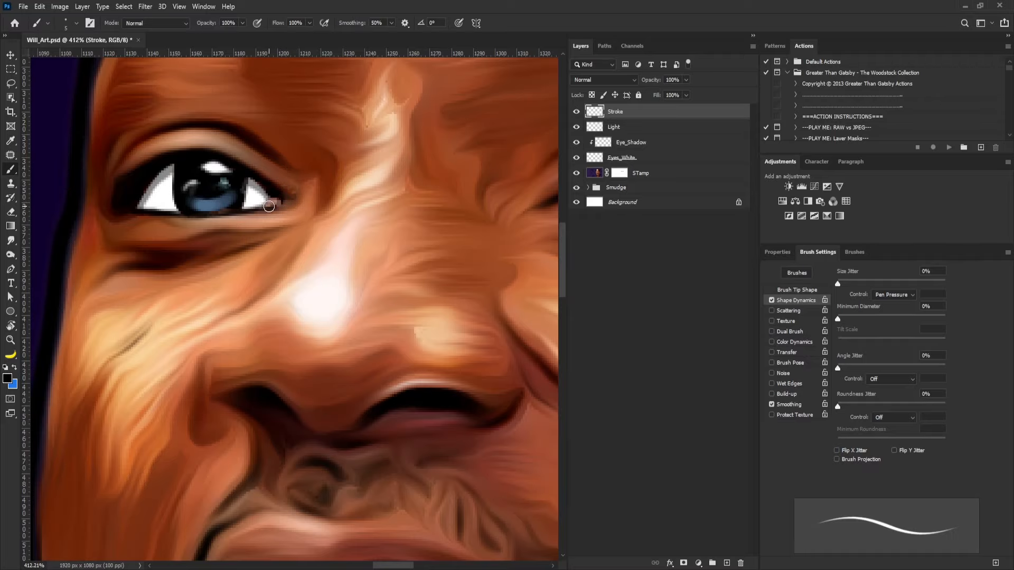
left_click_drag(331, 189, 311, 197)
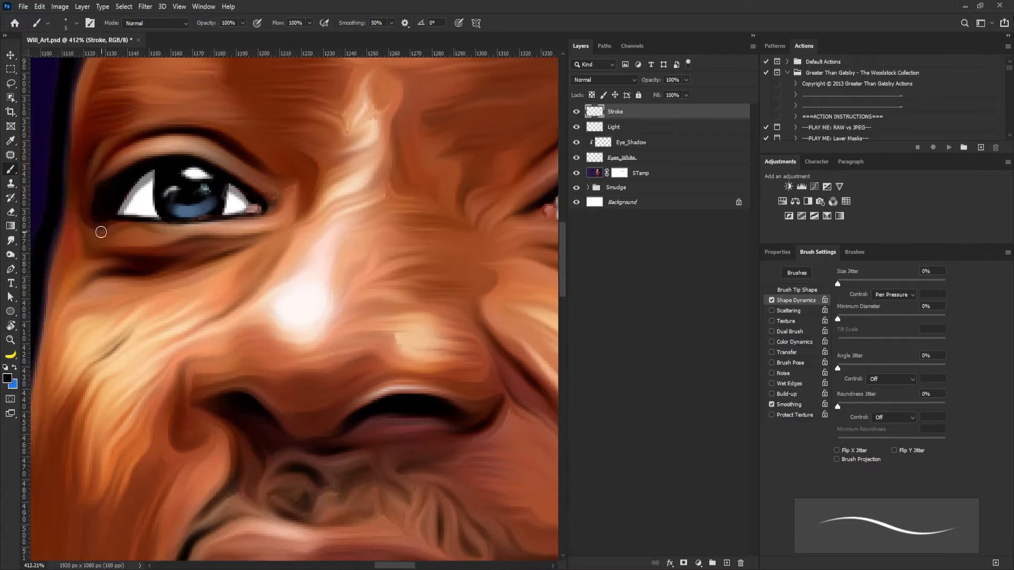
mouse_move(94, 220)
left_mouse_down()
mouse_move(149, 232)
mouse_move(119, 226)
left_mouse_up()
key("ctrl+z")
key("bracketleft")
key("bracketleft")
key("bracketleft")
key("bracketright")
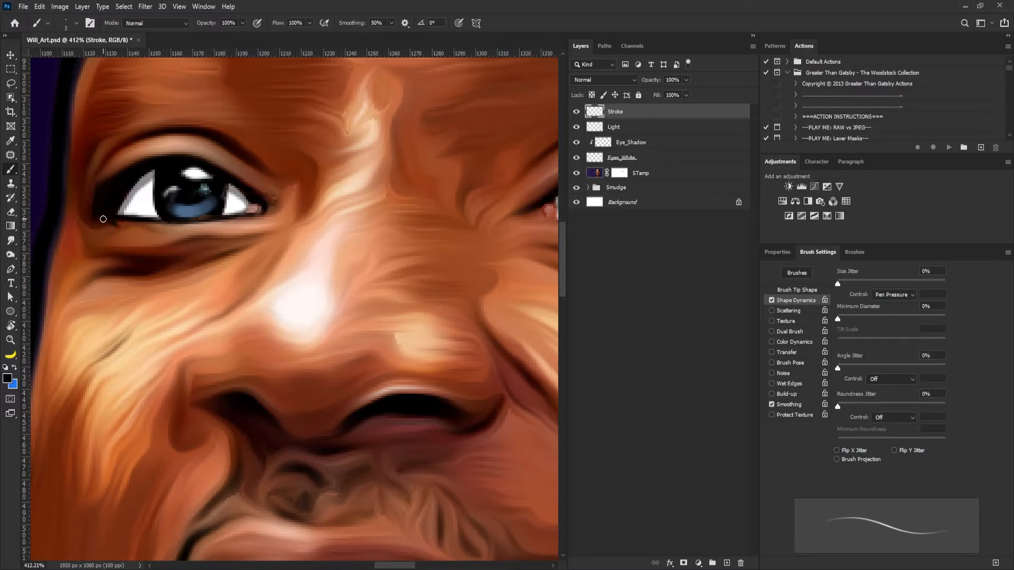
Draw a black lower-lid line on the image's right eye at 5 px and short lashes at its inner corner at 3 px.
mouse_move(392, 206)
left_mouse_down()
mouse_move(356, 267)
mouse_move(368, 274)
mouse_move(425, 283)
mouse_move(521, 270)
left_mouse_up()
key("bracketright")
key("bracketright")
left_click_drag(474, 243, 389, 211)
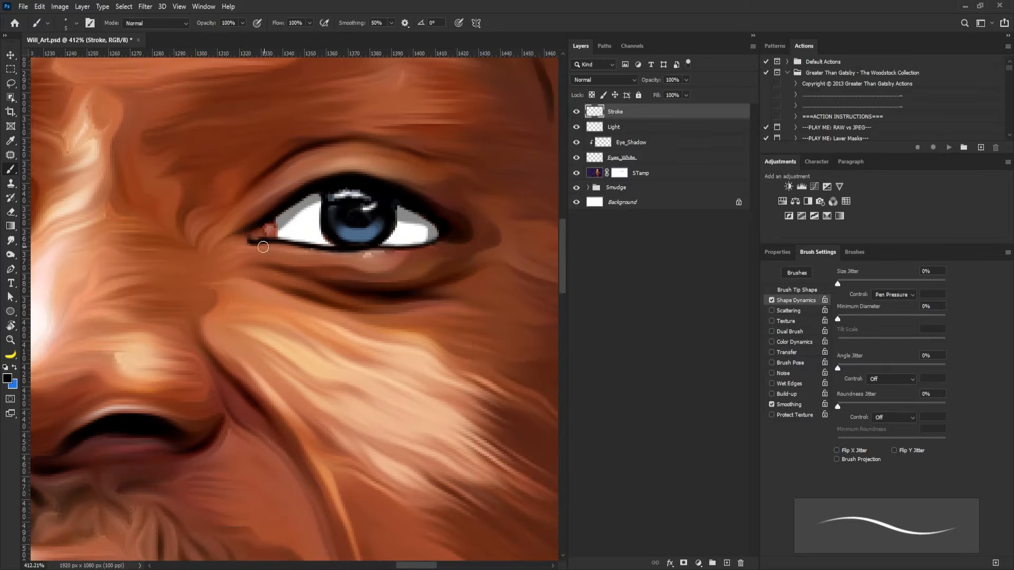
key("bracketleft")
key("bracketleft")
left_click_drag(264, 248, 307, 257)
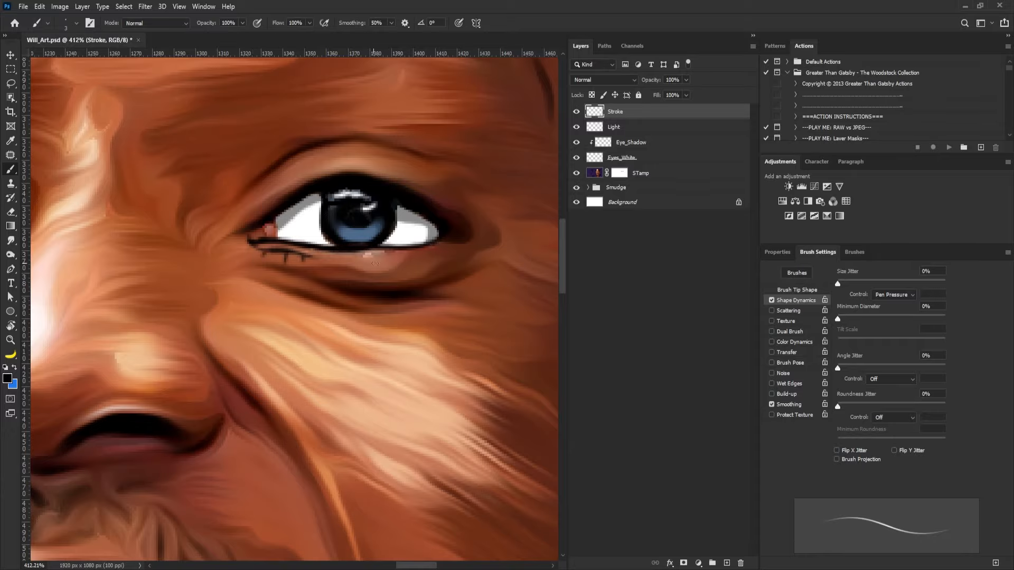
Draw fine lashes below the image's left eye with a 1 px brush and smoothing at 14%.
left_click_drag(460, 280, 274, 222)
left_click_drag(303, 269, 393, 330)
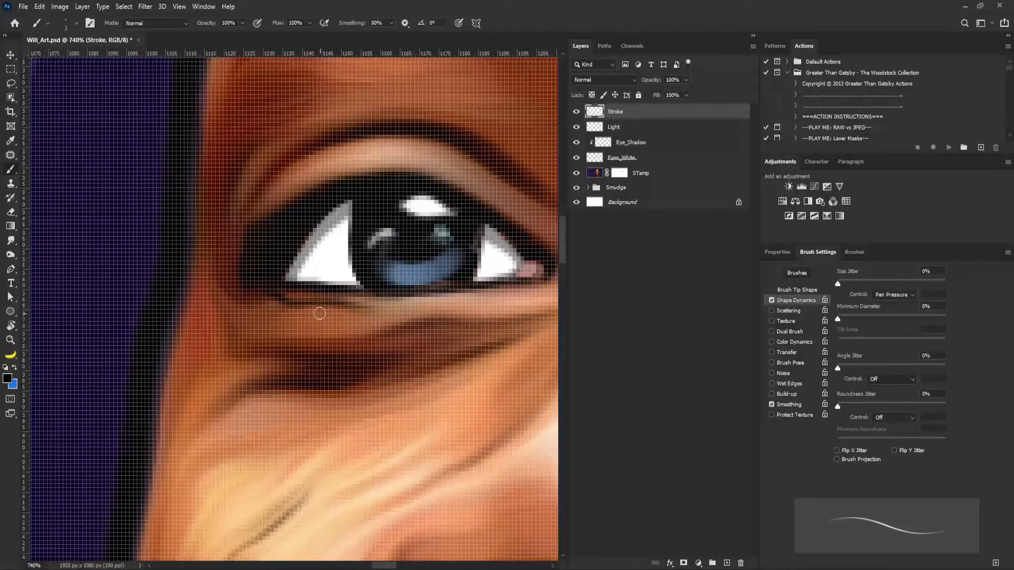
key("bracketleft")
key("bracketleft")
left_click(391, 24)
left_click_drag(392, 36, 373, 37)
left_click_drag(323, 305, 323, 321)
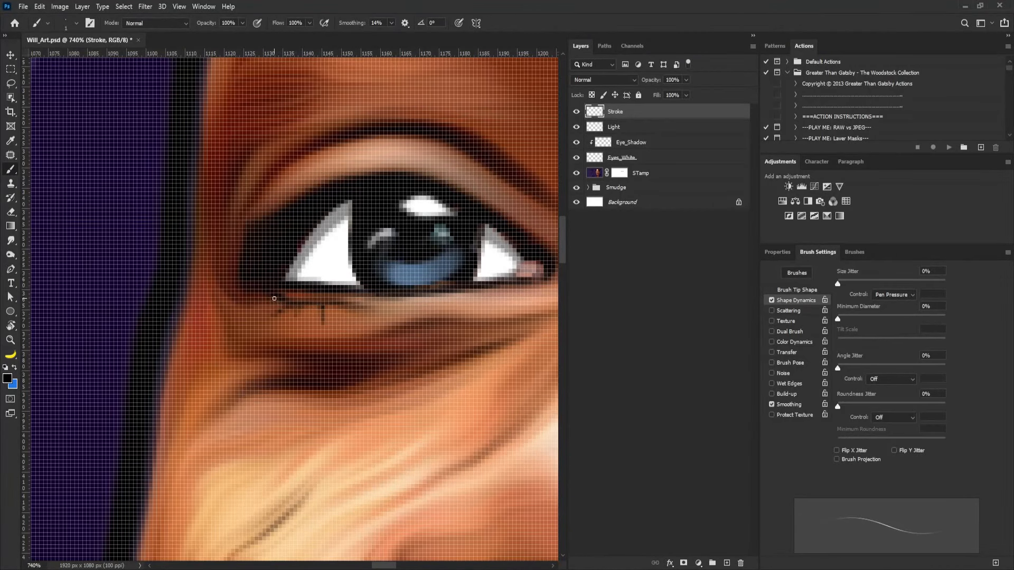
left_click_drag(274, 299, 262, 306)
Paint black hair strokes over the image's left eyebrow with a 4 px brush.
mouse_move(402, 174)
left_mouse_down()
mouse_move(304, 258)
mouse_move(303, 292)
left_mouse_up()
mouse_move(345, 246)
left_mouse_down()
mouse_move(369, 241)
mouse_move(332, 195)
mouse_move(318, 188)
mouse_move(312, 207)
mouse_move(294, 205)
left_mouse_up()
key("bracketright")
key("bracketright")
key("bracketright")
left_click_drag(307, 239, 268, 201)
mouse_move(279, 233)
left_mouse_down()
mouse_move(260, 203)
mouse_move(212, 220)
mouse_move(278, 205)
left_mouse_up()
mouse_move(340, 244)
left_mouse_down()
mouse_move(314, 197)
mouse_move(344, 207)
mouse_move(330, 186)
left_mouse_up()
left_click_drag(353, 244, 333, 185)
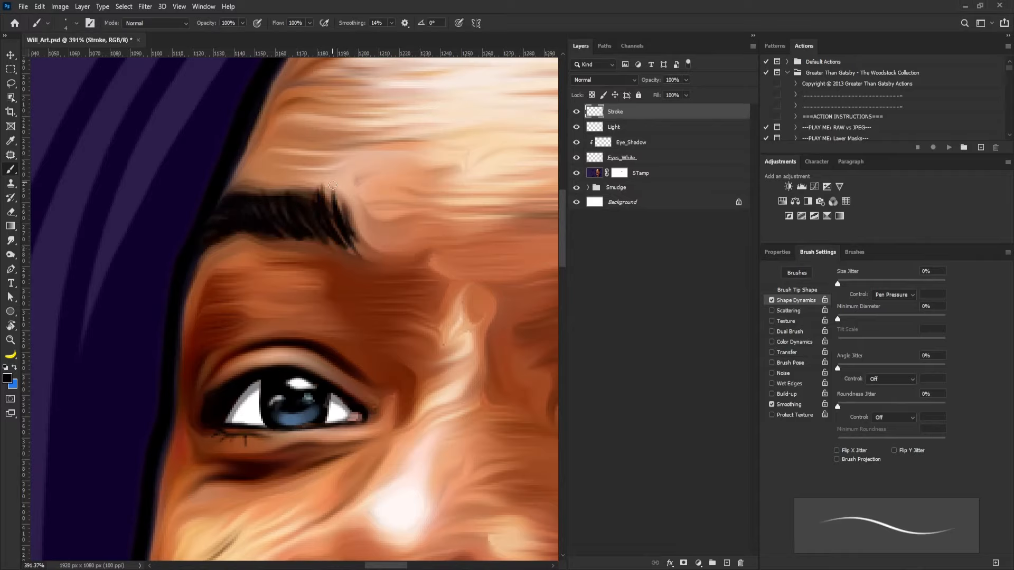
Paint black hair strokes along the image's right eyebrow from its inner end to the tail.
mouse_move(408, 246)
left_mouse_down()
mouse_move(364, 251)
mouse_move(417, 258)
mouse_move(389, 225)
left_mouse_up()
left_click_drag(371, 264, 396, 224)
mouse_move(381, 269)
left_mouse_down()
mouse_move(397, 228)
mouse_move(465, 228)
left_mouse_up()
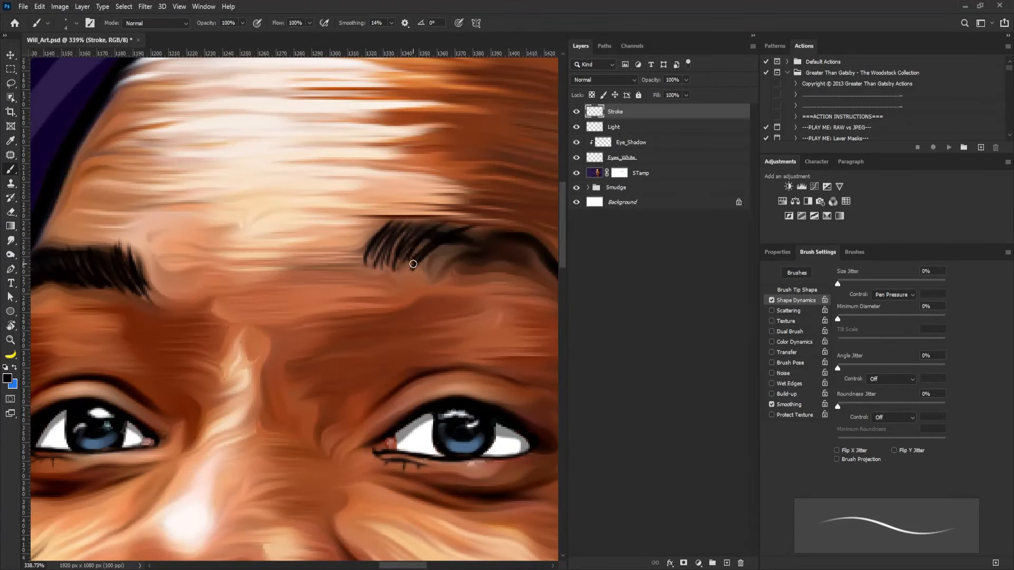
mouse_move(417, 270)
left_mouse_down()
mouse_move(428, 241)
mouse_move(456, 247)
left_mouse_up()
left_click_drag(481, 242, 354, 283)
left_click_drag(308, 317, 360, 280)
mouse_move(330, 312)
left_mouse_down()
mouse_move(399, 287)
mouse_move(412, 299)
left_mouse_up()
mouse_move(373, 304)
left_mouse_down()
mouse_move(418, 302)
mouse_move(461, 348)
left_mouse_up()
Outline the wing of the nose on the image's left side with a thin black 2 px stroke.
left_click_drag(419, 222, 388, 227)
left_click_drag(338, 412, 368, 248)
left_click_drag(179, 403, 234, 377)
left_click_drag(234, 377, 367, 322)
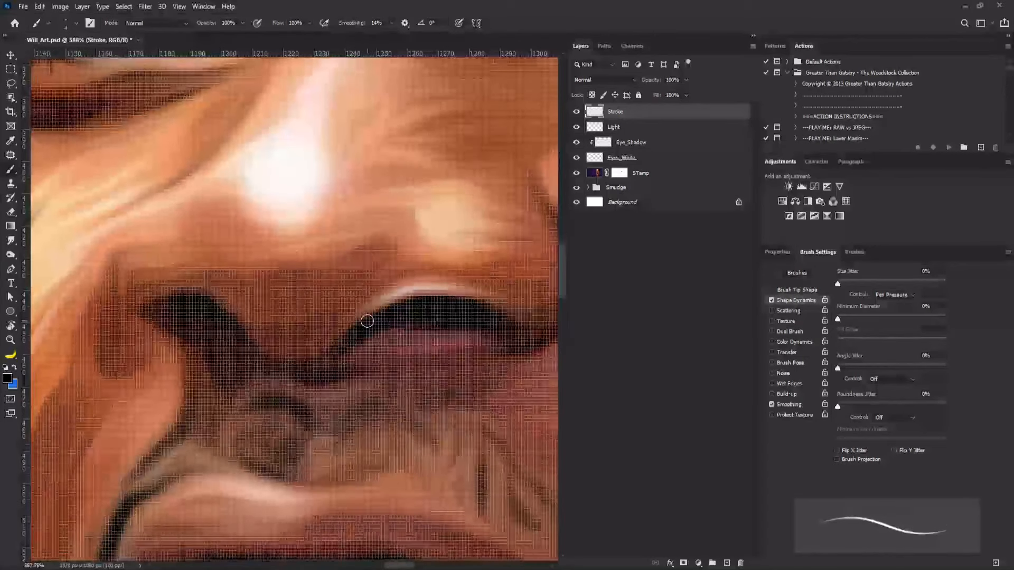
key("bracketleft")
key("bracketleft")
left_click_drag(158, 334, 286, 441)
left_click_drag(285, 441, 274, 441)
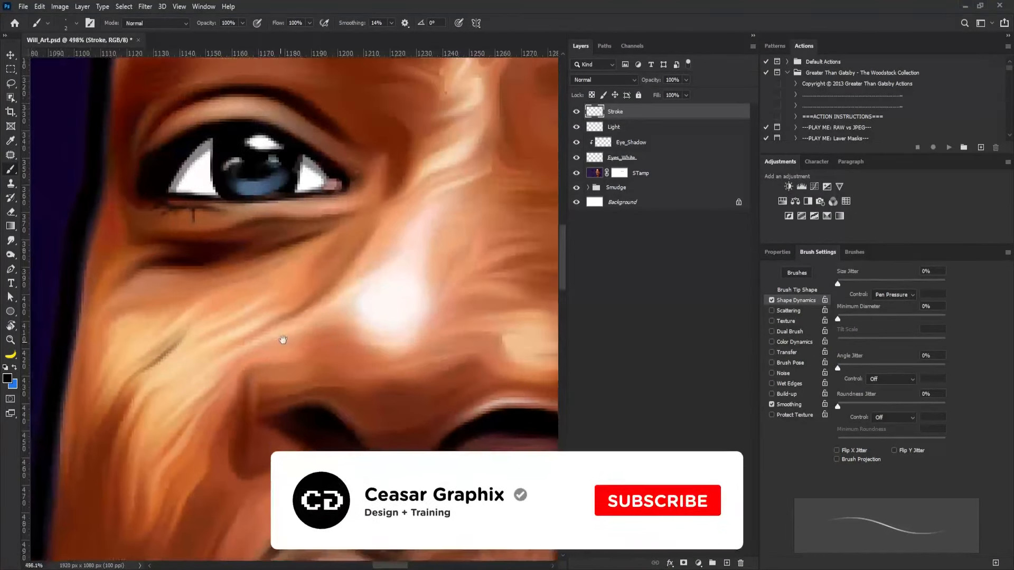
key("bracketright")
mouse_move(285, 317)
left_mouse_down()
mouse_move(252, 342)
mouse_move(241, 381)
mouse_move(267, 425)
left_mouse_up()
key("ctrl+z")
mouse_move(382, 295)
left_mouse_down()
mouse_move(358, 323)
mouse_move(388, 296)
mouse_move(382, 348)
mouse_move(311, 330)
mouse_move(364, 309)
left_mouse_up()
key("bracketright")
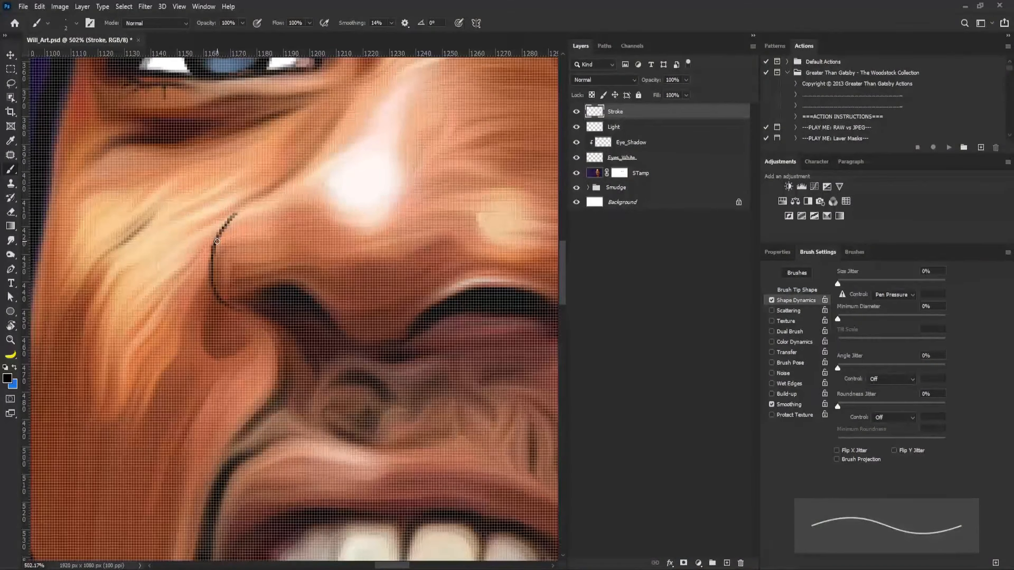
left_click_drag(330, 229, 285, 235)
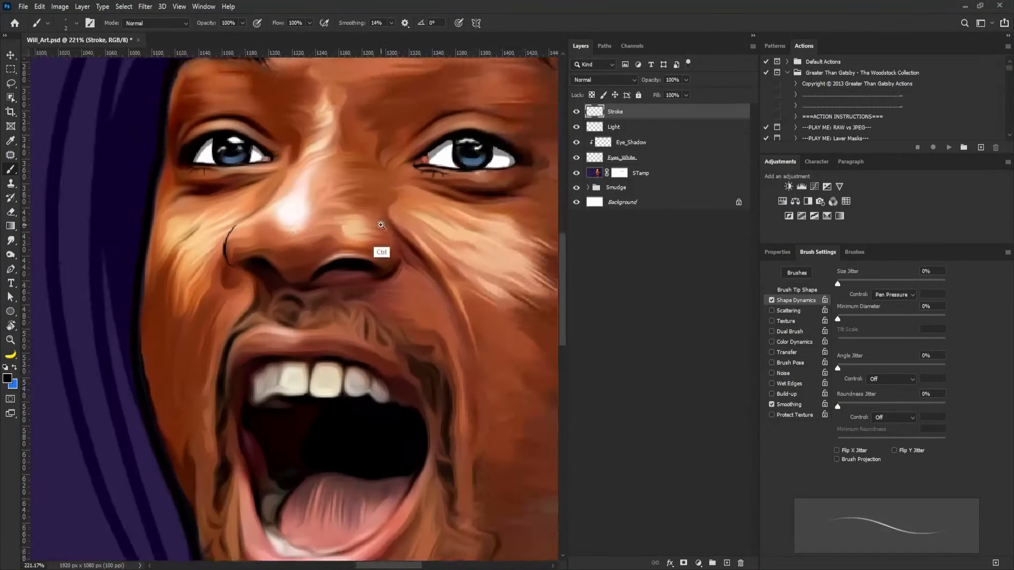
Outline the wing of the nose on the image's right side in black with a 4 px brush.
left_click_drag(379, 251, 405, 252)
key("bracketright")
key("bracketright")
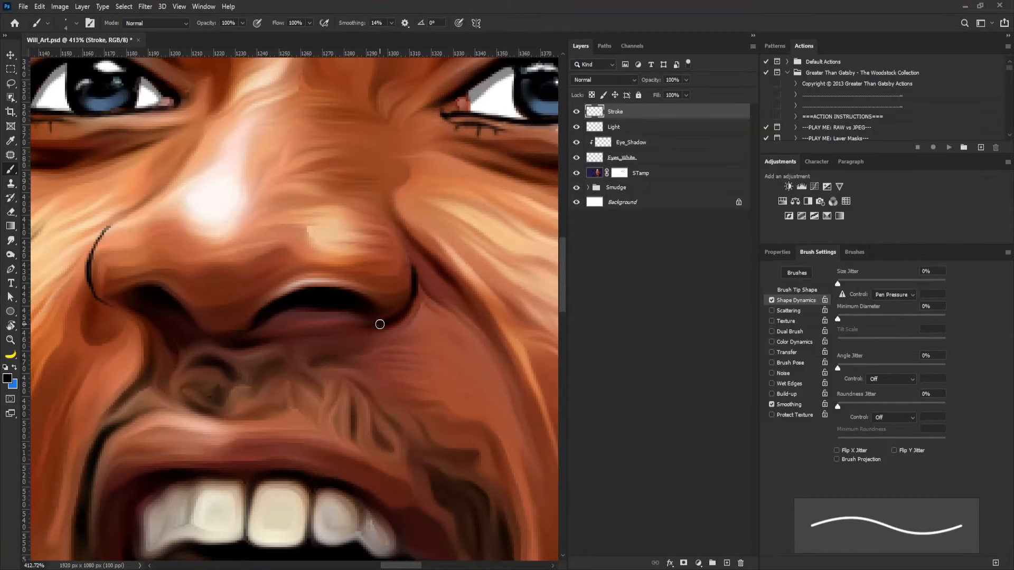
left_click_drag(380, 324, 405, 249)
Draw a tapered black line along the cheek fold beside the nose on the image's right side.
left_click_drag(457, 280, 308, 298)
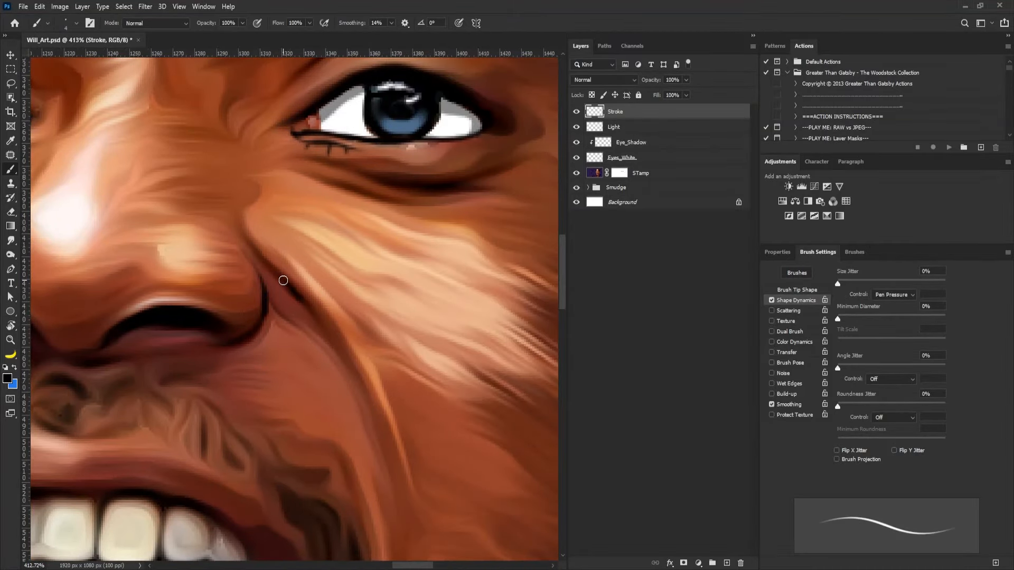
left_click_drag(380, 232, 335, 232)
left_click_drag(256, 404, 333, 405)
mouse_move(449, 298)
left_mouse_down()
mouse_move(411, 296)
mouse_move(414, 324)
mouse_move(431, 324)
left_mouse_up()
mouse_move(502, 323)
left_mouse_down()
mouse_move(376, 349)
mouse_move(385, 335)
mouse_move(404, 335)
left_mouse_up()
Draw a tapered black line along the upper eyelid crease of the image's right eye.
left_click_drag(377, 211, 350, 299)
left_click_drag(253, 219, 264, 344)
left_click_drag(227, 347, 272, 346)
mouse_move(312, 284)
left_mouse_down()
mouse_move(398, 248)
mouse_move(456, 261)
left_mouse_up()
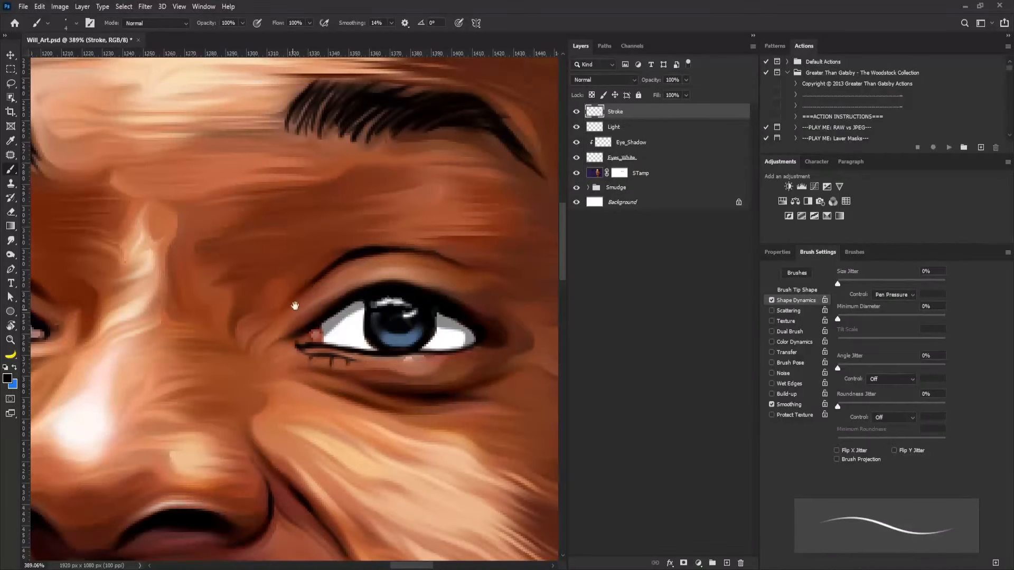
left_click_drag(294, 305, 269, 306)
left_click_drag(106, 326, 259, 364)
left_click_drag(259, 365, 294, 366)
left_click_drag(247, 285, 159, 300)
left_click_drag(325, 192, 301, 233)
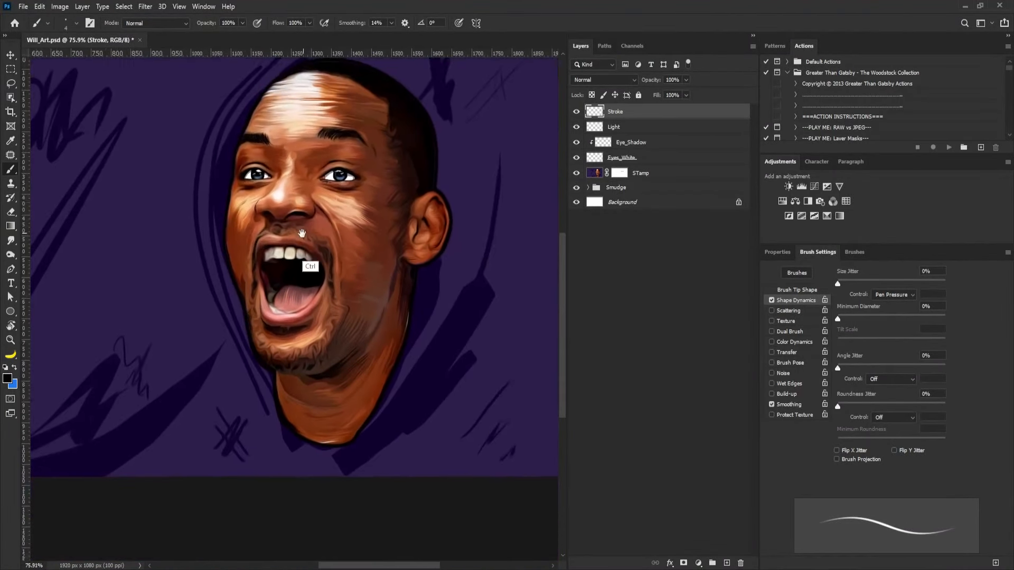
Set the foreground color to the light skin tone #eab289.
left_click_drag(301, 273, 334, 287)
left_click(8, 379)
left_click(386, 169)
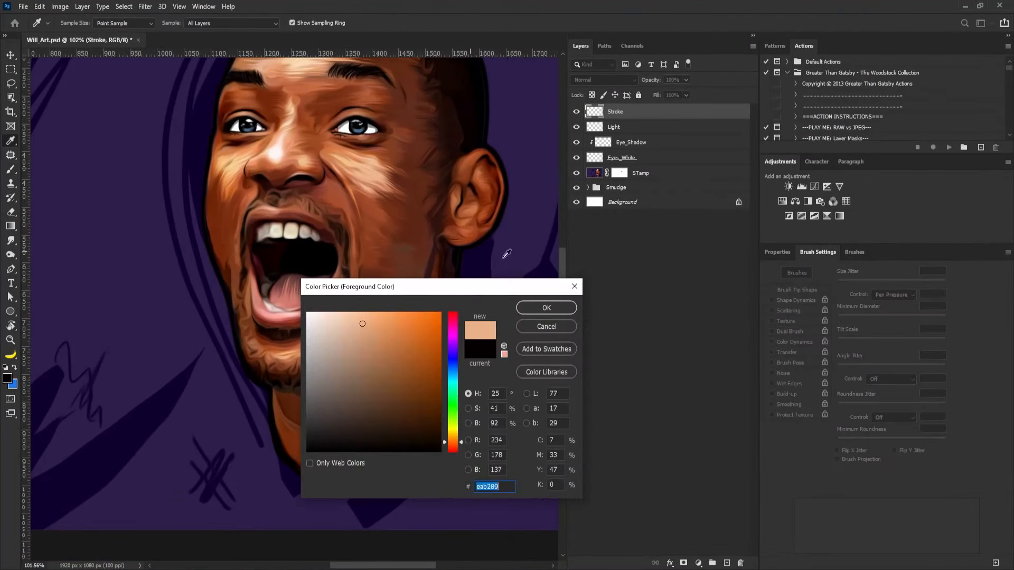
left_click(546, 308)
Paint a light skin-tone highlight line along the upper edge of the upper lip.
left_click_drag(218, 225, 333, 244)
mouse_move(465, 196)
left_mouse_down()
mouse_move(159, 314)
mouse_move(203, 314)
left_mouse_up()
left_click_drag(202, 314, 215, 315)
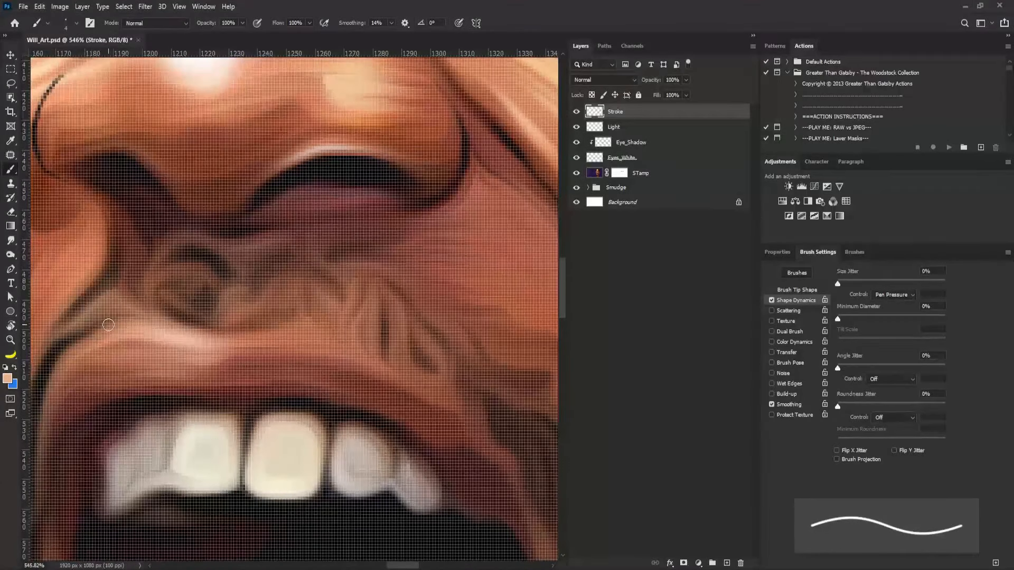
left_click_drag(121, 318, 218, 335)
mouse_move(218, 335)
left_mouse_down()
mouse_move(143, 312)
mouse_move(251, 320)
mouse_move(338, 365)
left_mouse_up()
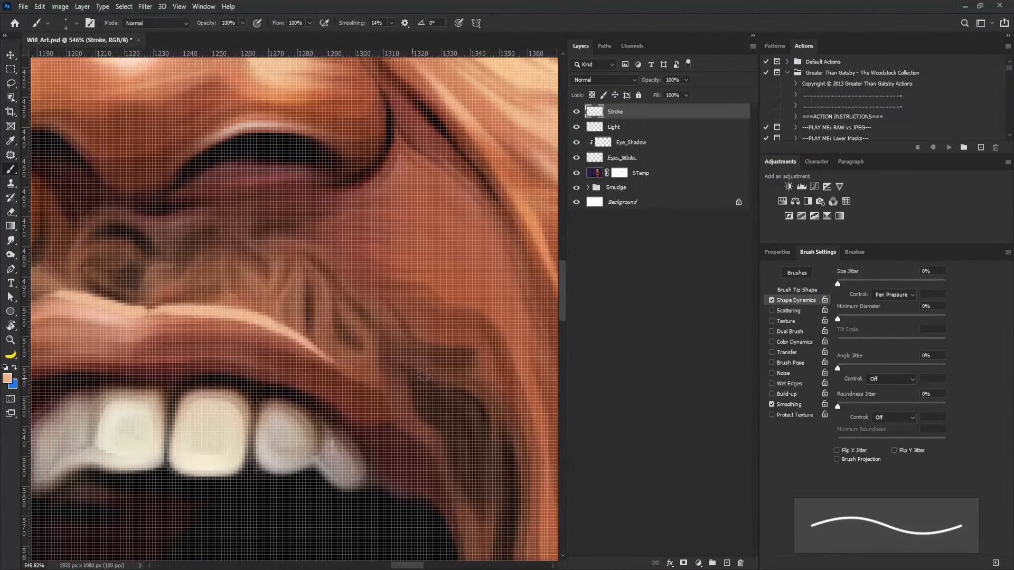
scroll(302, 276, "down", 5)
scroll(306, 215, "up", 3)
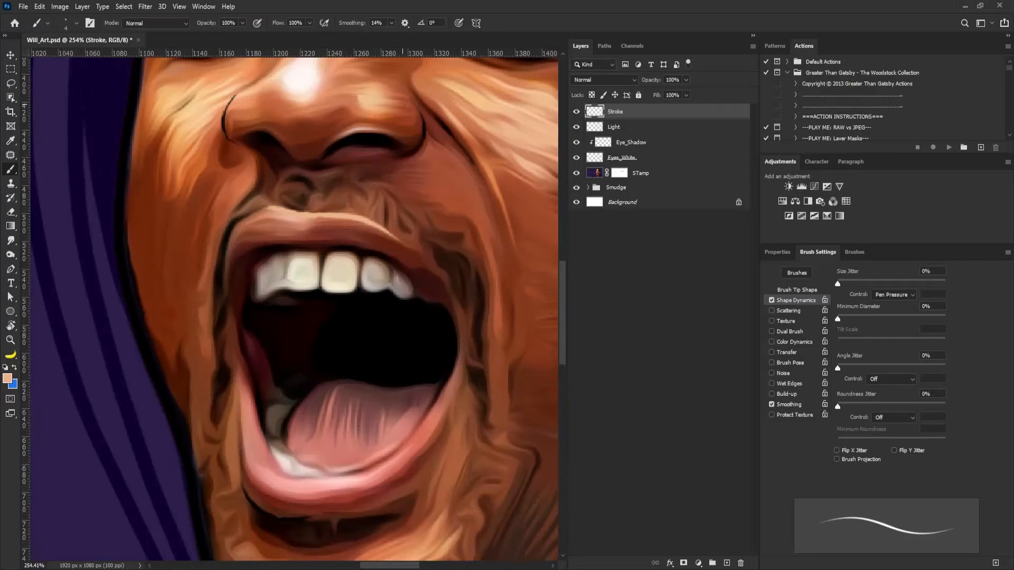
Sample a dark brown beside the mouth and draw a 2 px line just below the upper-lip highlight.
left_click(225, 238, "alt")
scroll(290, 192, "up", 2)
key("bracketleft")
key("bracketleft")
key("bracketleft")
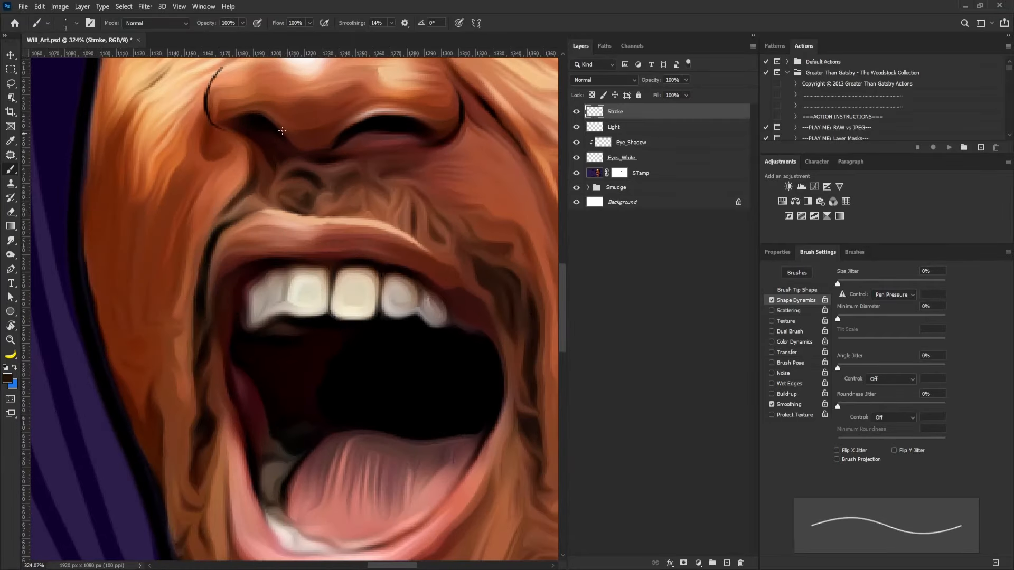
key("bracketright")
scroll(257, 226, "up", 2)
left_click_drag(259, 211, 463, 236)
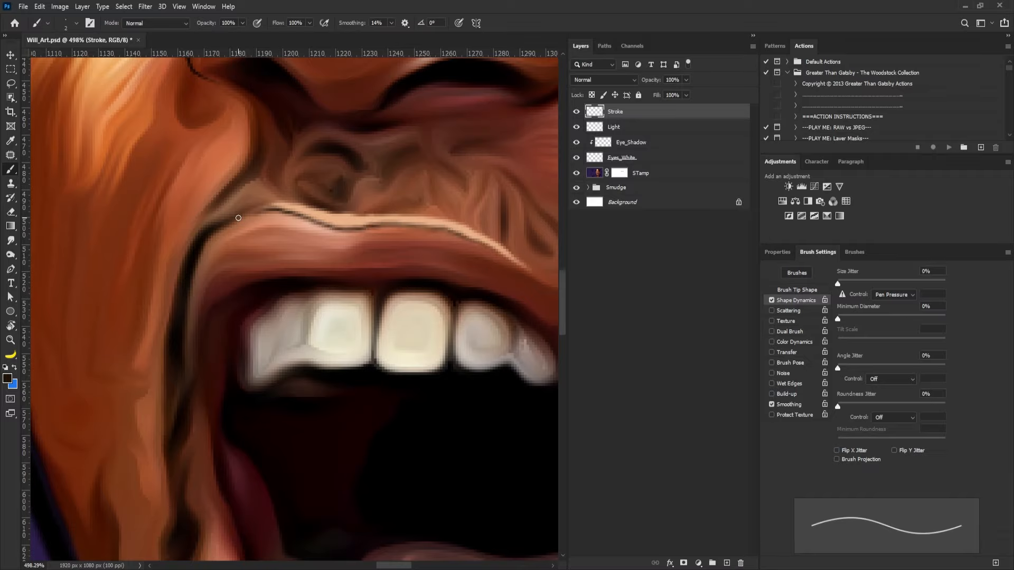
Turn off Shape Dynamics and choose the 208 px scattered-dots brush tip.
scroll(475, 174, "down", 9)
left_click_drag(485, 191, 339, 301)
scroll(338, 300, "up", 4)
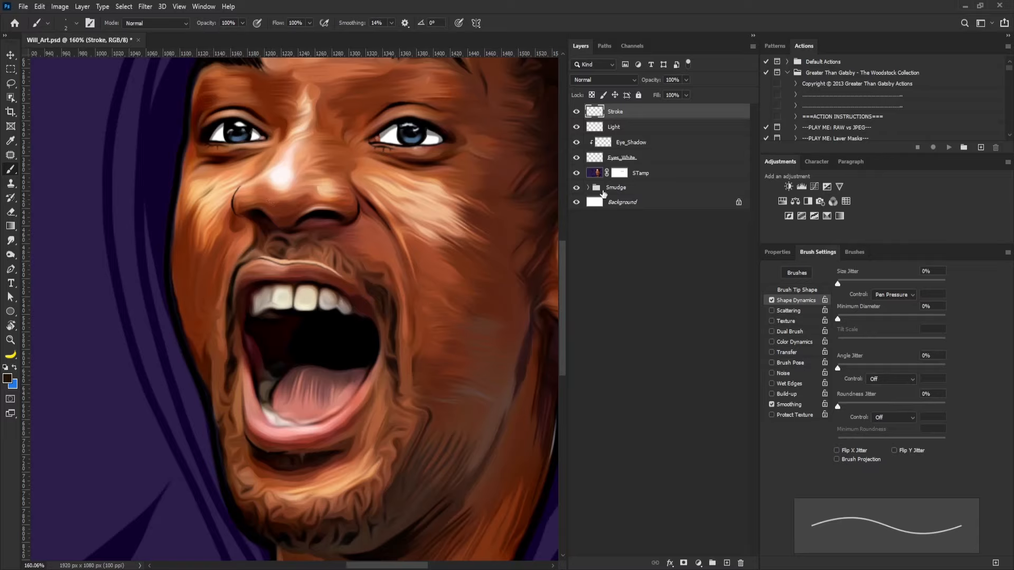
left_click(772, 300)
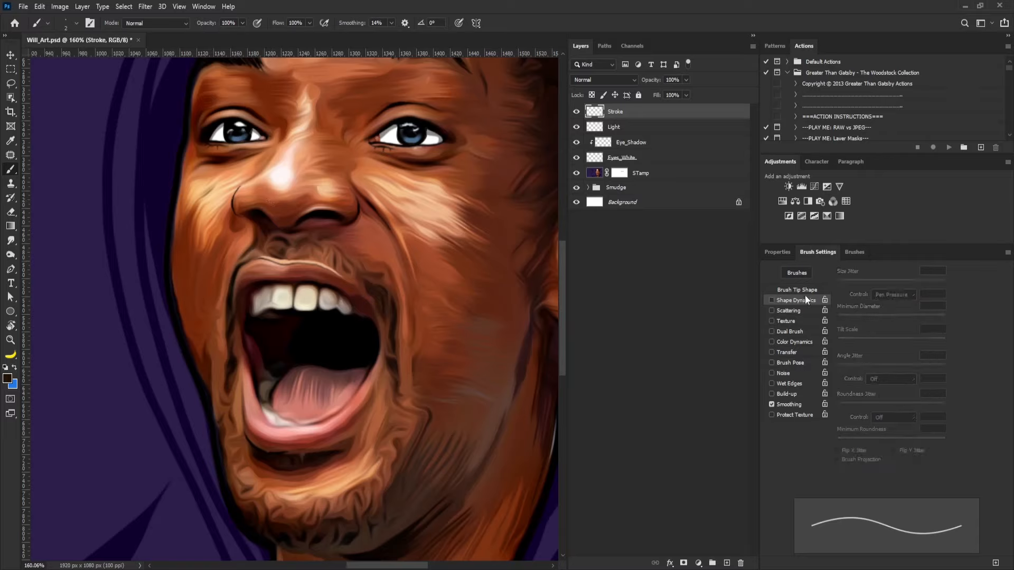
left_click(808, 291)
left_click_drag(1009, 293, 997, 347)
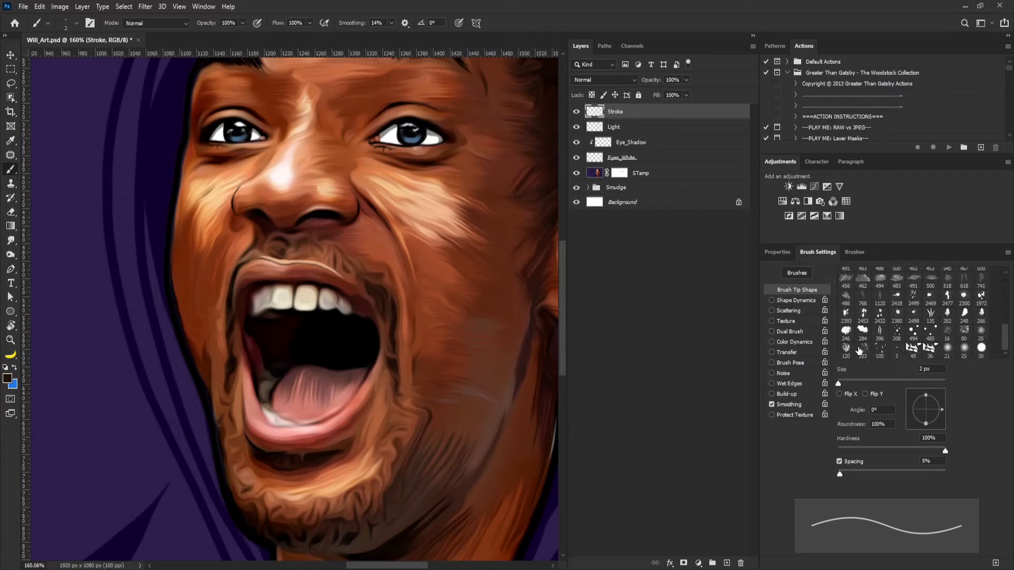
left_click(897, 333)
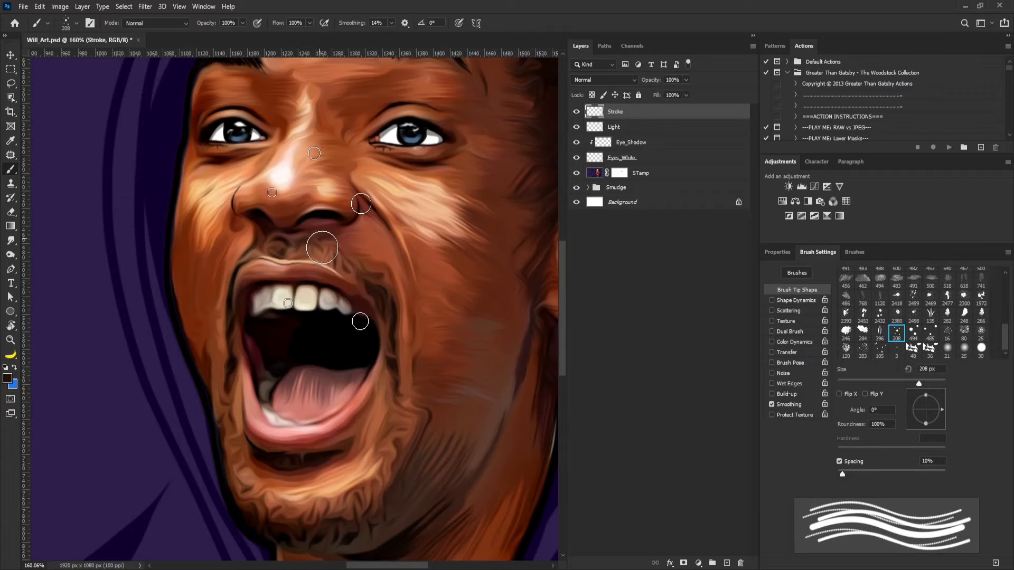
Reduce the dotted brush to 15 px and rotate its tip to 90°.
key("bracketleft")
key("bracketleft")
key("bracketleft")
key("bracketleft")
key("bracketleft")
key("bracketleft")
key("bracketleft")
key("bracketleft")
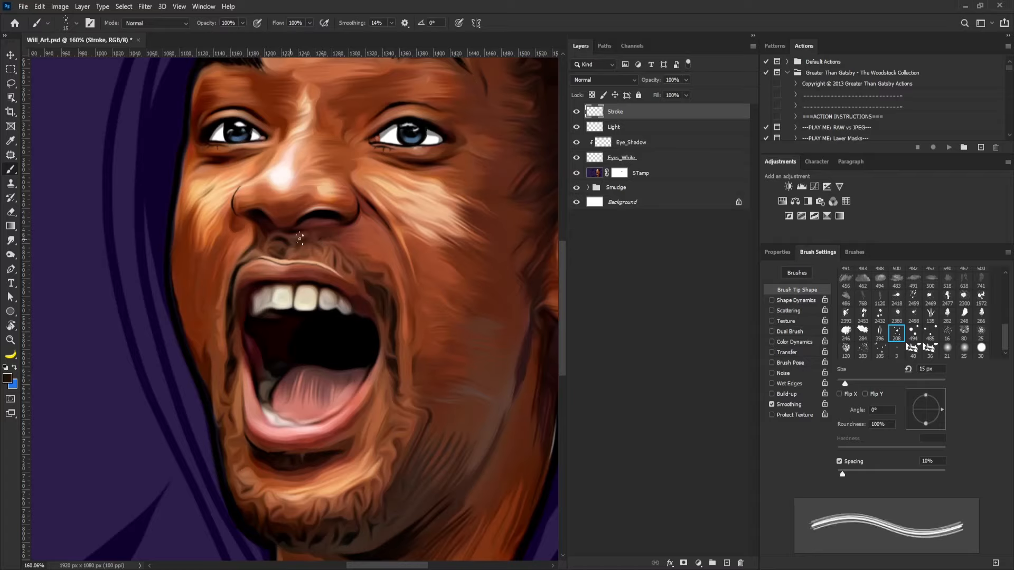
left_click_drag(943, 410, 944, 396)
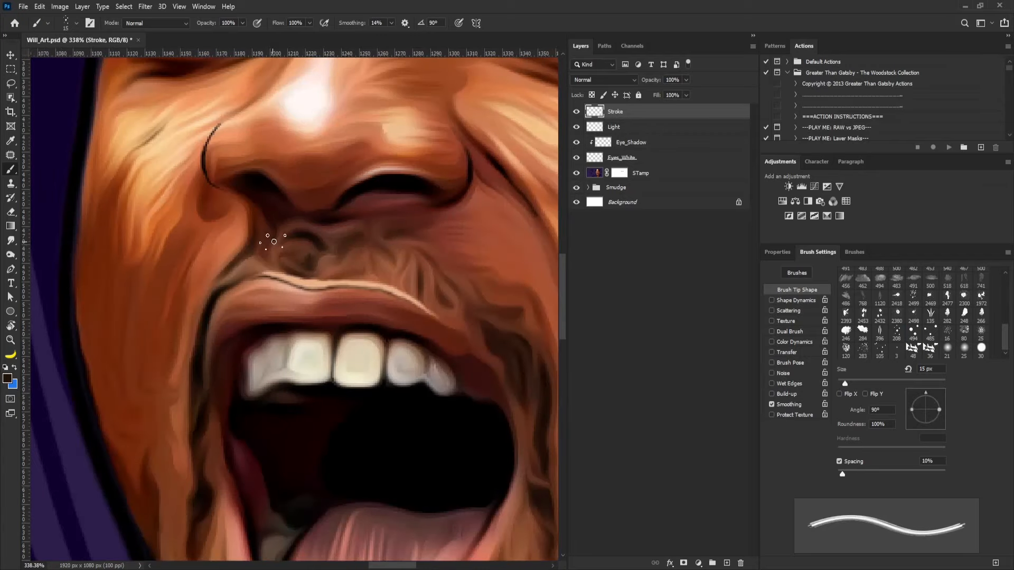
Paint dark mustache hairs above the upper lip with the dotted brush, shrinking it toward the image's right end.
key("bracketleft")
mouse_move(275, 242)
left_mouse_down()
mouse_move(267, 270)
mouse_move(253, 264)
mouse_move(230, 279)
left_mouse_up()
mouse_move(292, 239)
left_mouse_down()
mouse_move(322, 264)
mouse_move(369, 270)
mouse_move(412, 291)
left_mouse_up()
left_click_drag(415, 256, 445, 305)
key("bracketleft")
key("bracketleft")
key("bracketleft")
left_click_drag(451, 288, 462, 316)
Return the dotted brush to 15 px and rotate its tip to 53° for the chin beard.
left_click_drag(325, 507, 308, 216)
key("bracketright")
key("bracketright")
key("bracketright")
key("bracketright")
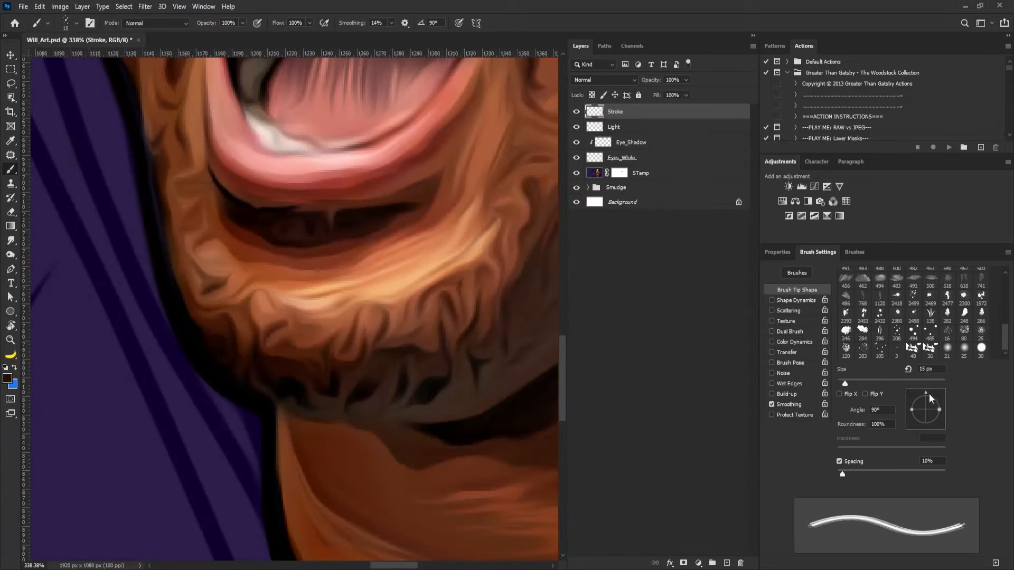
left_click_drag(929, 395, 935, 397)
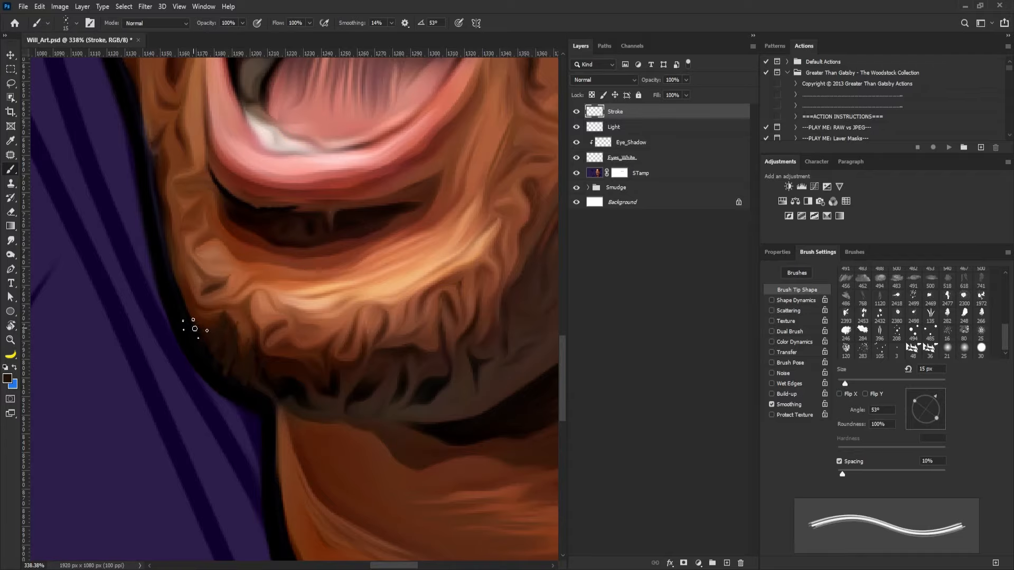
Paint short dark beard hairs across the chin with the dotted brush reduced to 9 px.
key("bracketleft")
key("bracketleft")
left_click_drag(382, 335, 380, 348)
left_click_drag(425, 319, 428, 349)
mouse_move(457, 348)
left_mouse_down()
mouse_move(450, 400)
mouse_move(459, 401)
left_mouse_up()
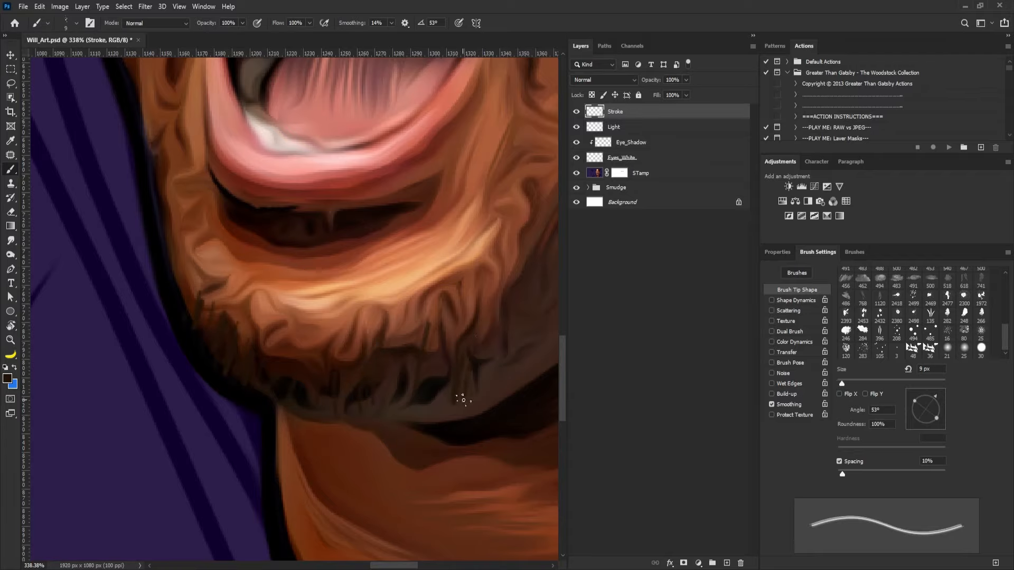
left_click_drag(484, 323, 478, 338)
left_click_drag(500, 340, 496, 360)
left_click_drag(495, 349, 493, 375)
left_click_drag(439, 234, 247, 501)
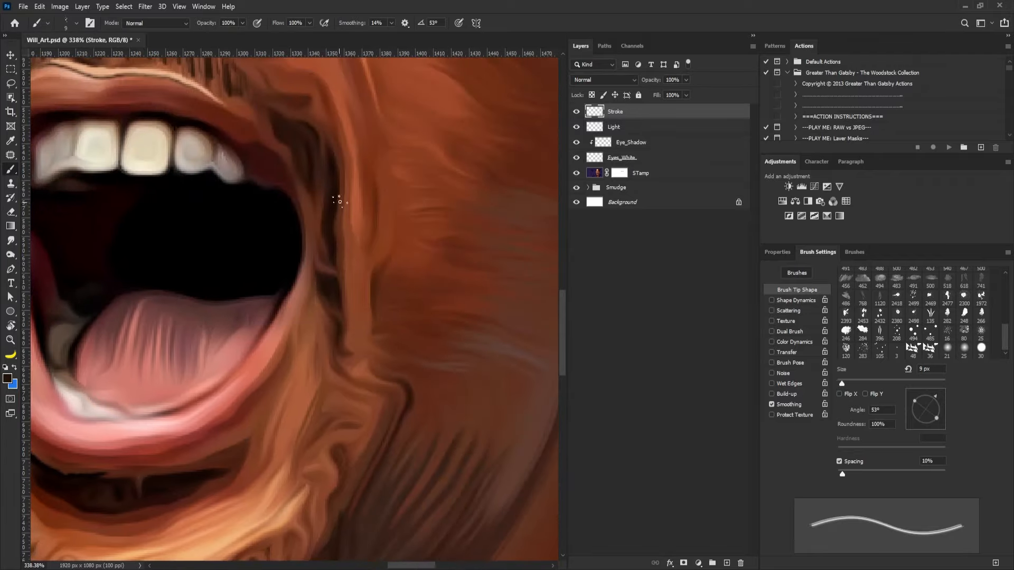
Paint long dark beard hairs down beside the mouth corner with the dotted brush at 20 px and a 79° tip angle.
key("bracketright")
key("bracketright")
key("bracketright")
left_click_drag(936, 398, 928, 394)
left_click_drag(325, 147, 360, 318)
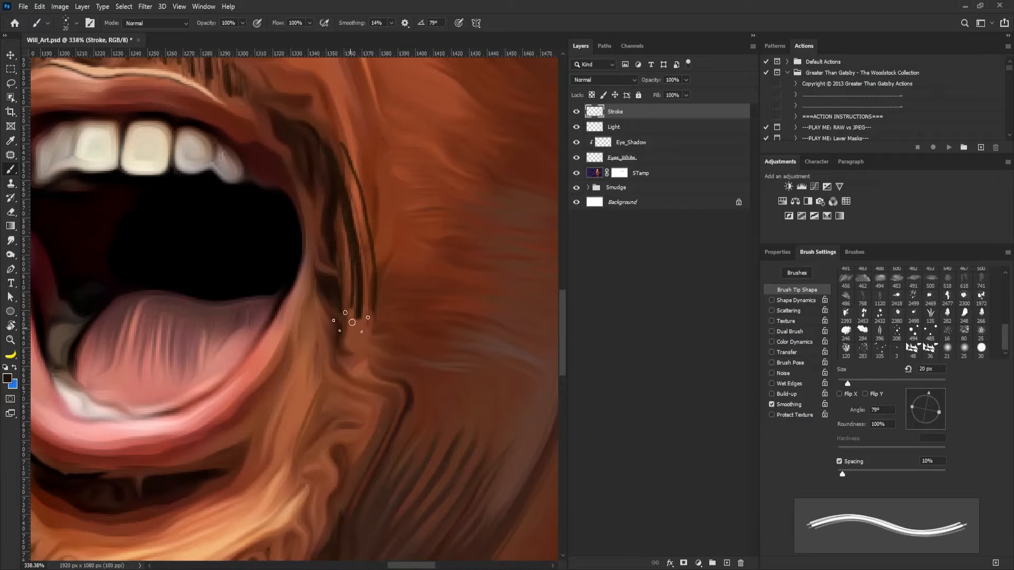
key("ctrl+z")
left_click_drag(328, 161, 349, 311)
left_click_drag(359, 248, 285, 248)
mouse_move(378, 188)
left_mouse_down()
mouse_move(315, 248)
mouse_move(391, 231)
left_mouse_up()
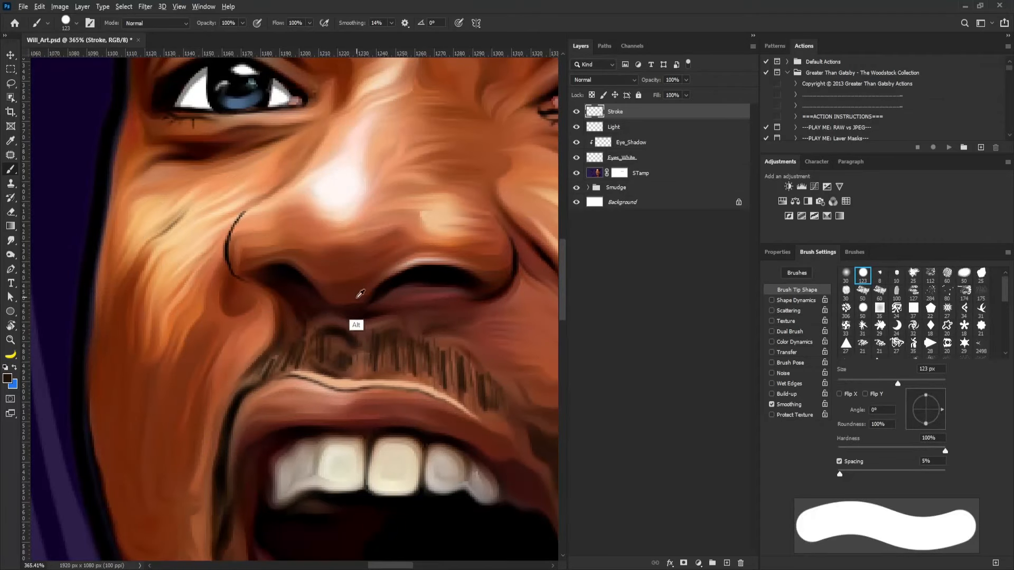
Sample the dark red-brown just below the nose and reduce the hard round brush to 4 px.
left_click(335, 295, "alt")
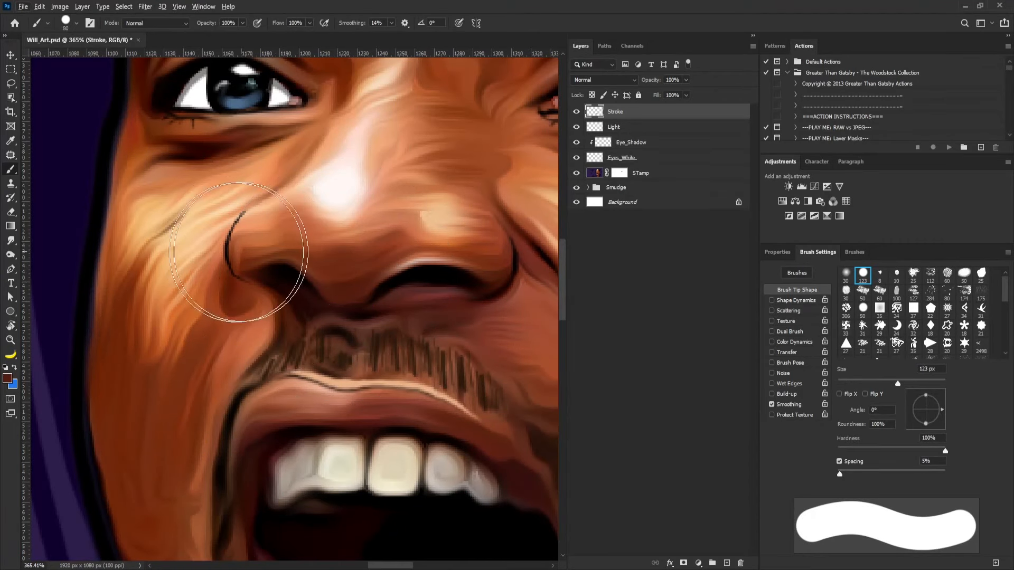
key("bracketleft")
key("bracketleft")
key("bracketleft")
key("bracketleft")
key("bracketleft")
key("bracketleft")
key("bracketleft")
key("bracketleft")
key("bracketleft")
key("bracketleft")
key("bracketleft")
key("bracketleft")
key("bracketleft")
key("bracketleft")
key("bracketleft")
key("bracketleft")
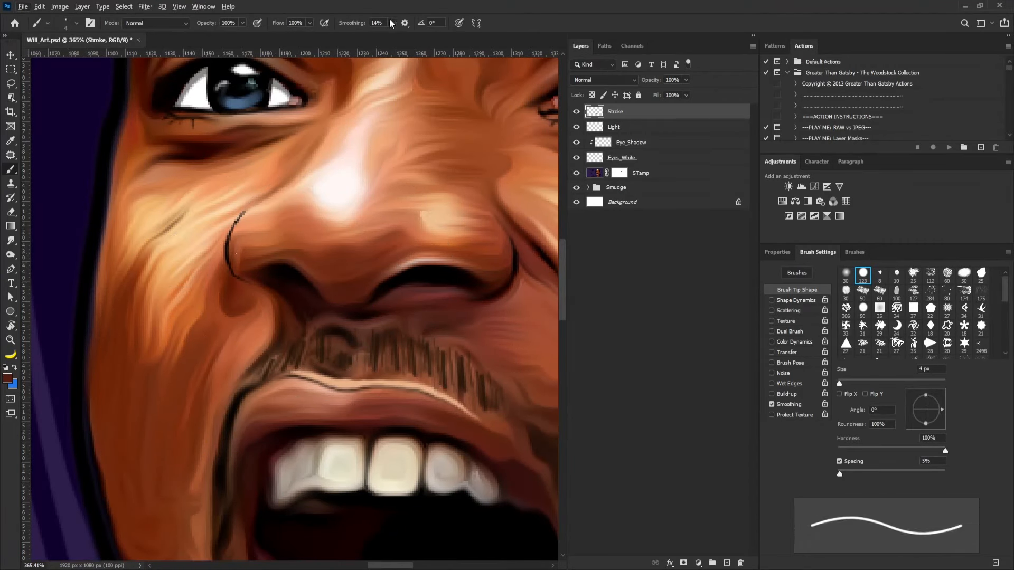
Extend the dark outline under the nostril wing at the image's left, using 52% smoothing and pen-pressure size control.
left_click(391, 23)
left_click(248, 265)
left_click(456, 22)
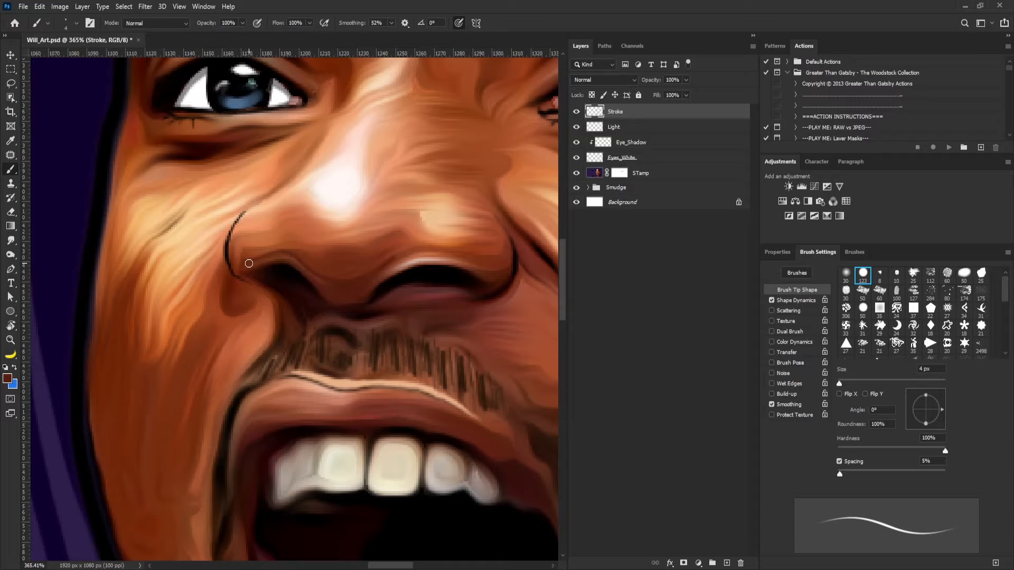
scroll(458, 231, "down", 8)
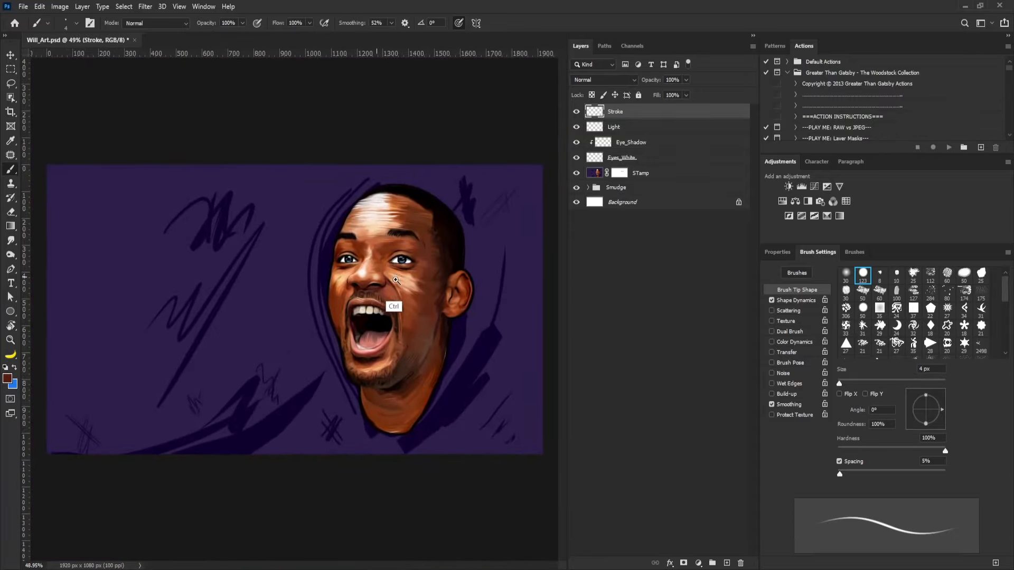
scroll(365, 285, "up", 3)
scroll(308, 294, "up", 3)
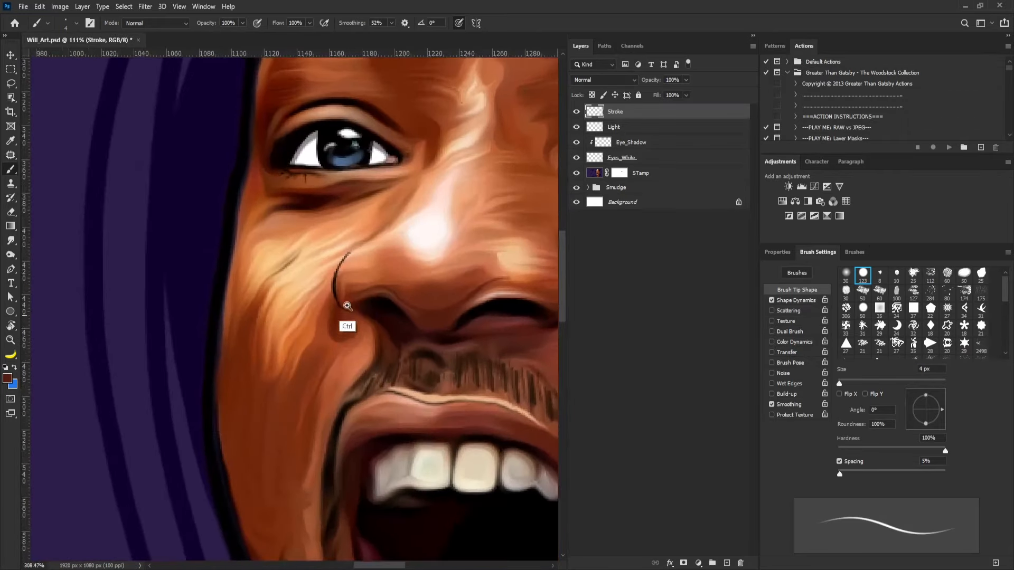
left_click_drag(344, 295, 357, 332)
scroll(348, 285, "up", 3)
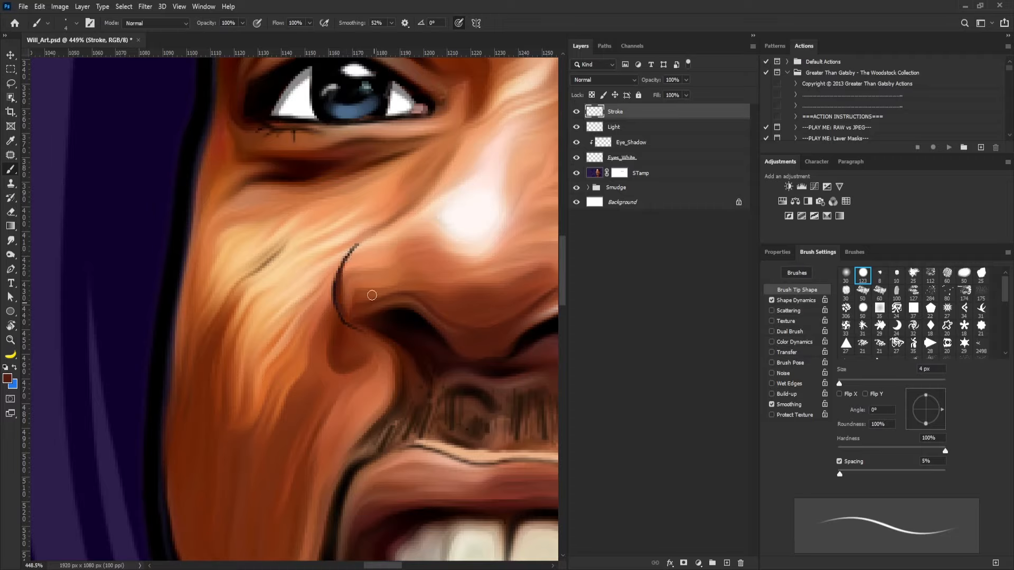
Sample a light peach skin tone and paint thin highlights along both upper eyelids.
scroll(328, 262, "down", 8)
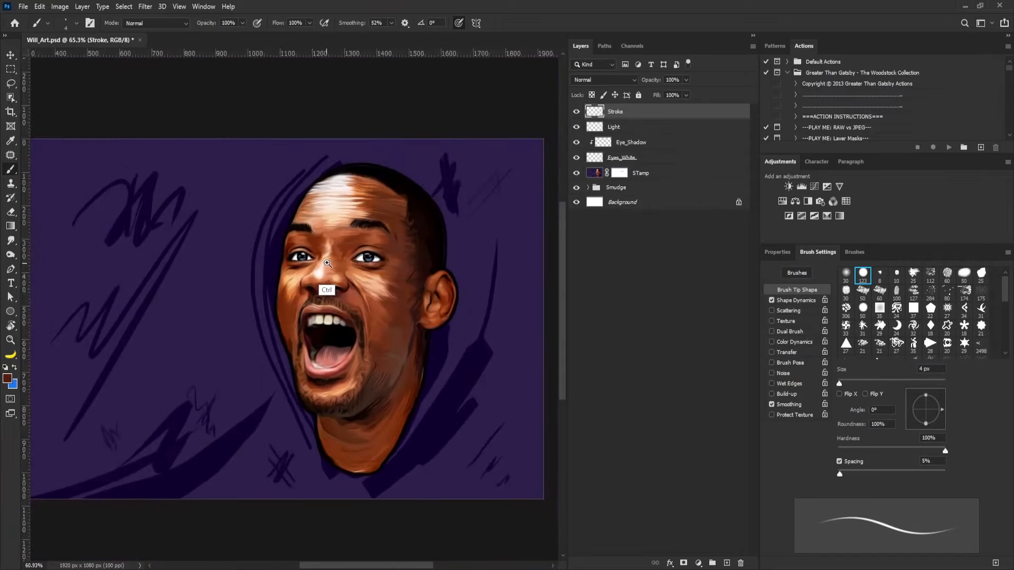
scroll(412, 248, "up", 7)
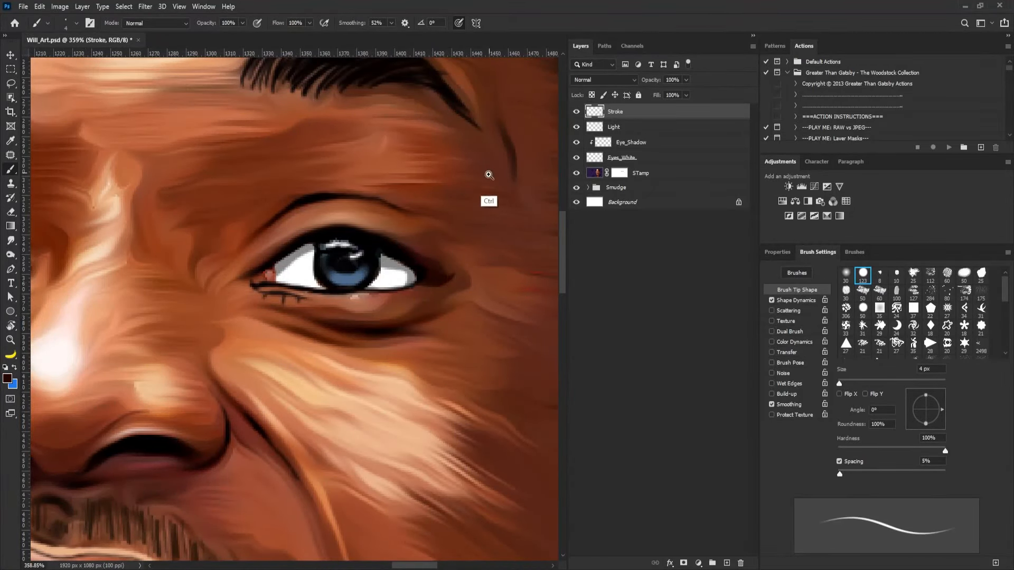
scroll(487, 173, "down", 5)
scroll(378, 232, "down", 2)
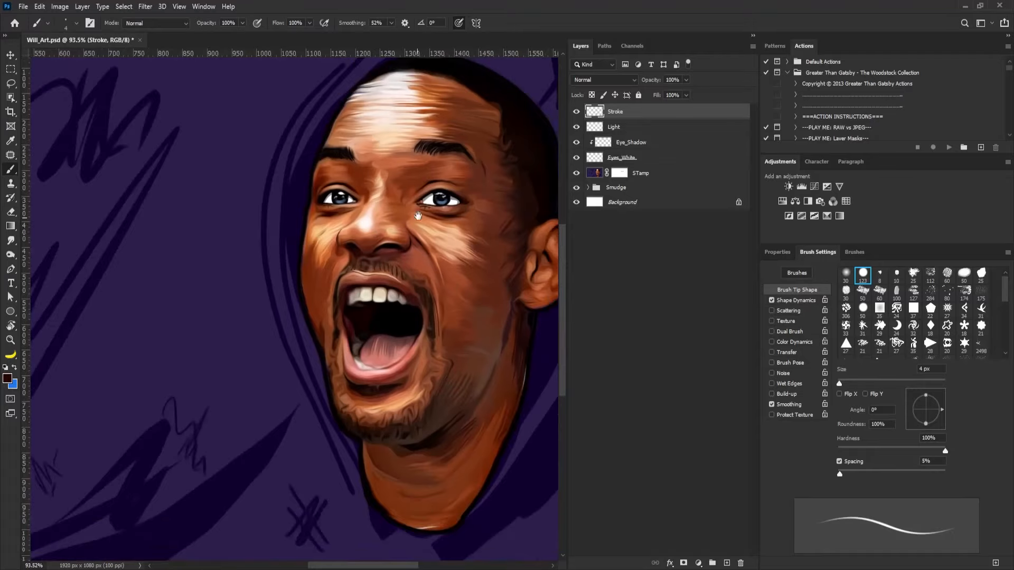
scroll(422, 211, "up", 6)
left_click(417, 316, "alt")
scroll(397, 233, "up", 4)
mouse_move(370, 119)
left_mouse_down()
mouse_move(311, 255)
mouse_move(544, 316)
left_mouse_up()
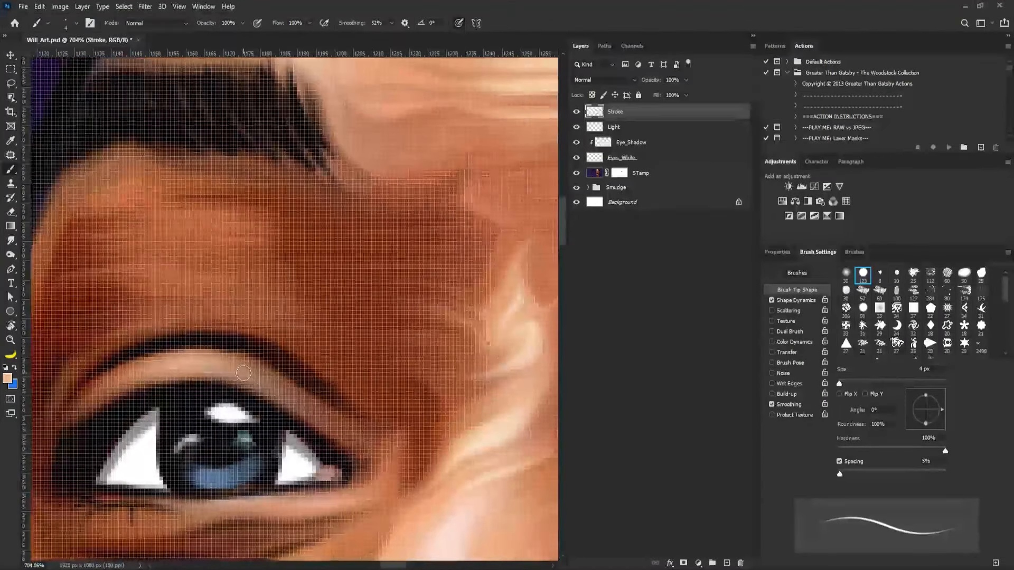
left_click_drag(215, 369, 152, 372)
left_click_drag(304, 304, 237, 306)
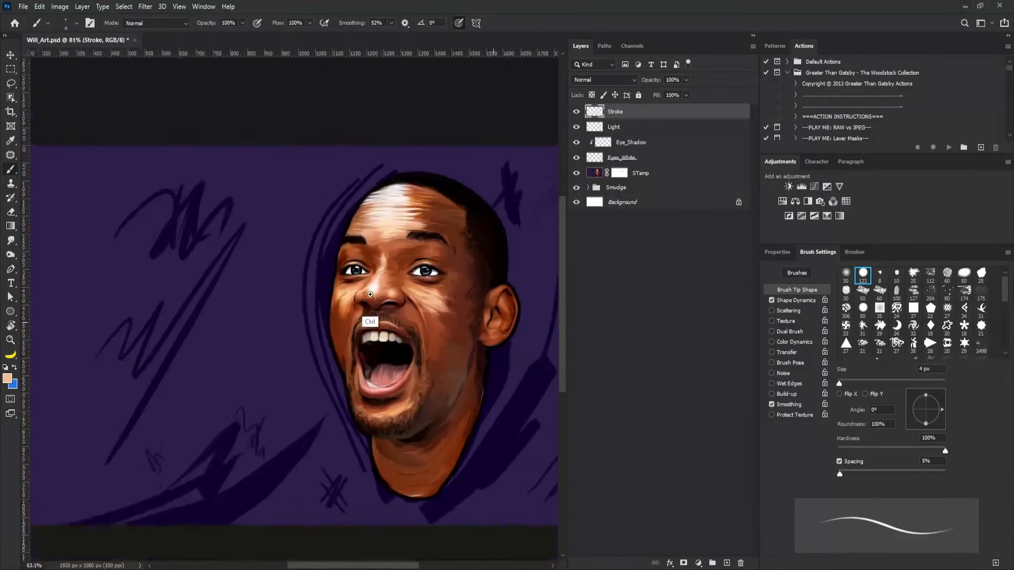
Sample the light tan at the top of the nose bridge and reselect the hard round brush with Shape Dynamics off and Transfer on.
left_click_drag(373, 278, 277, 298)
mouse_move(343, 292)
left_mouse_down()
mouse_move(418, 304)
mouse_move(372, 287)
left_mouse_up()
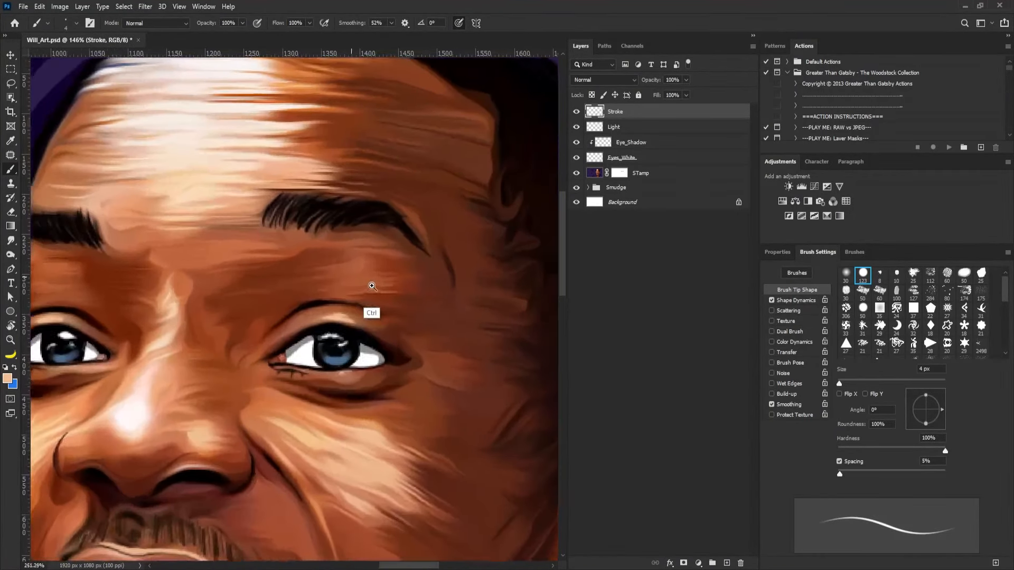
key("]")
key("]")
key("]")
key("]")
key("]")
key("]")
left_click(185, 303, "alt")
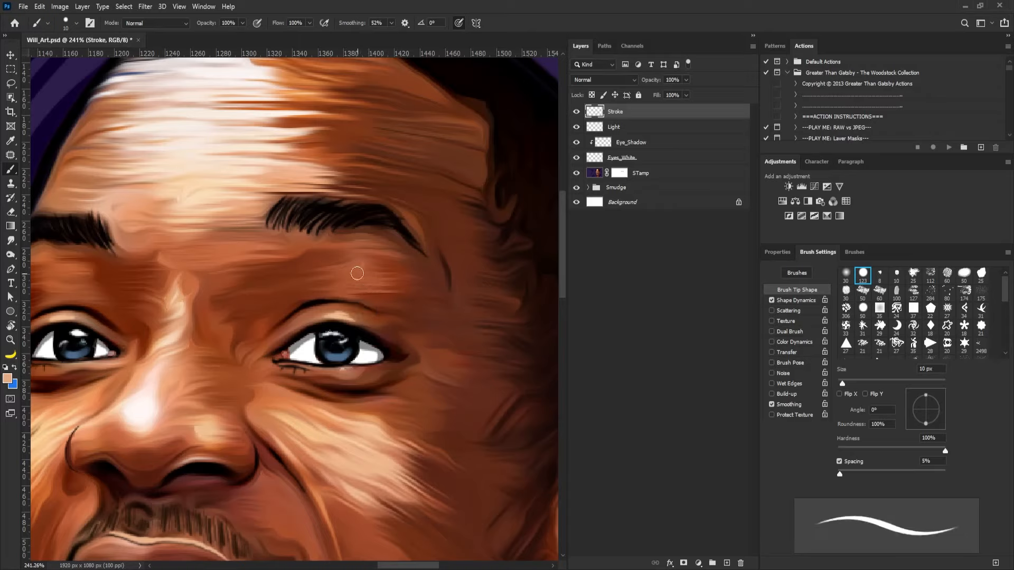
left_click(862, 274)
left_click(771, 300)
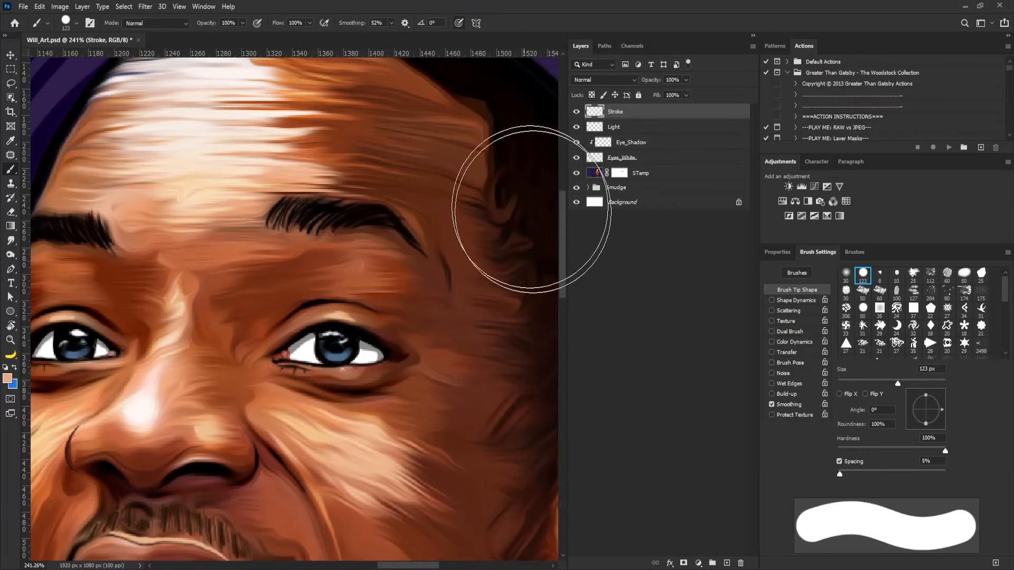
left_click(771, 352)
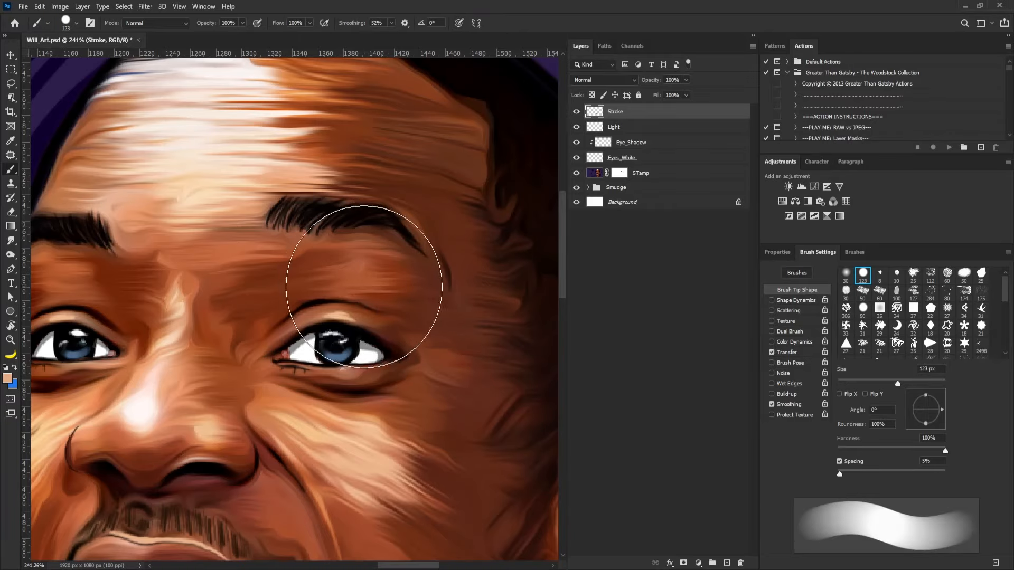
Reduce the brush to 15 px and paint soft light tan highlights between the eyebrow and eyelid of both eyes.
key("[")
key("[")
key("[")
key("[")
key("[")
key("[")
key("[")
key("[")
key("[")
key("[")
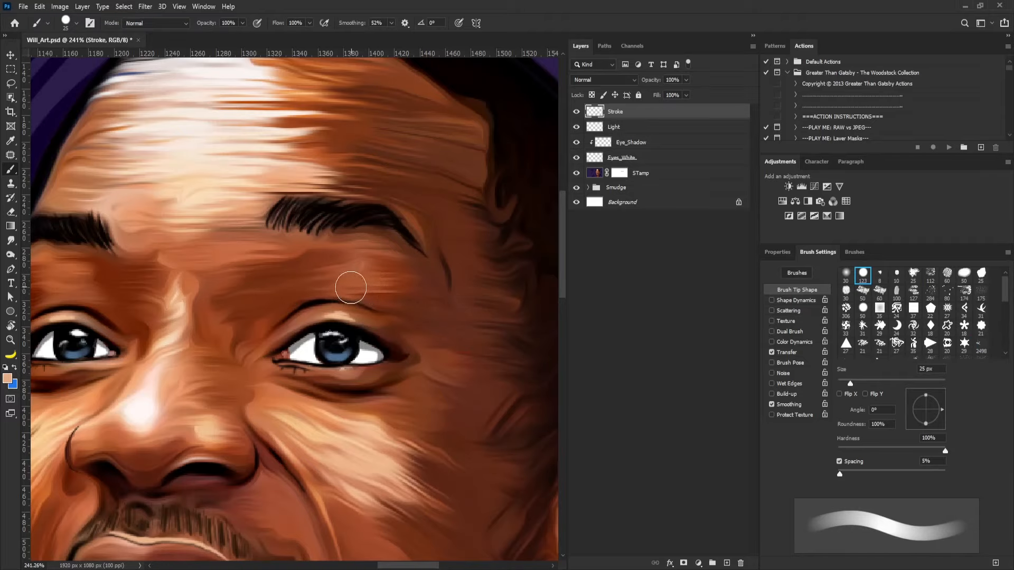
key("bracketleft")
left_click_drag(330, 280, 378, 279)
left_click_drag(136, 333, 269, 359)
left_click_drag(210, 310, 181, 310)
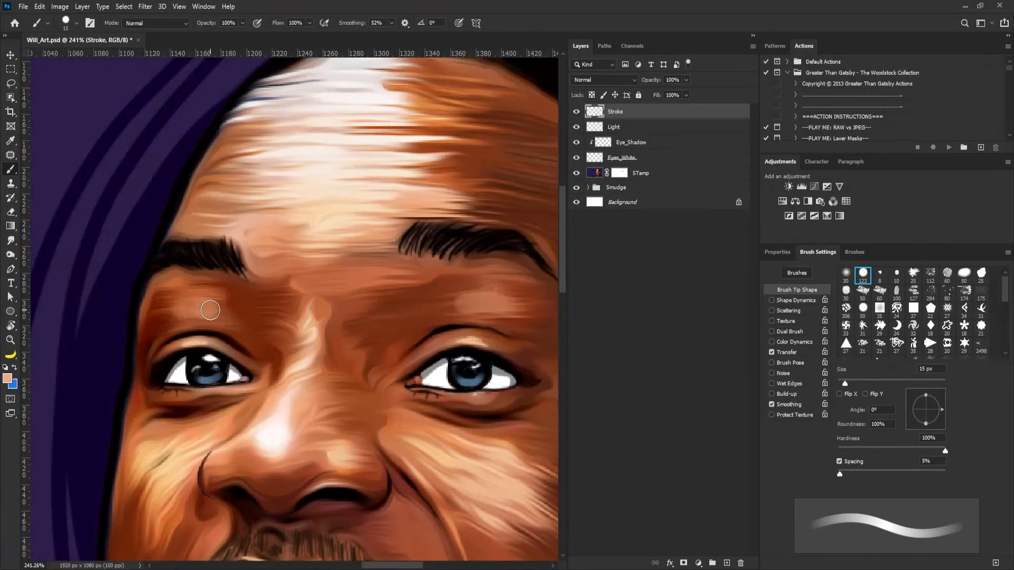
mouse_move(389, 218)
left_mouse_down()
mouse_move(323, 307)
mouse_move(302, 317)
left_mouse_up()
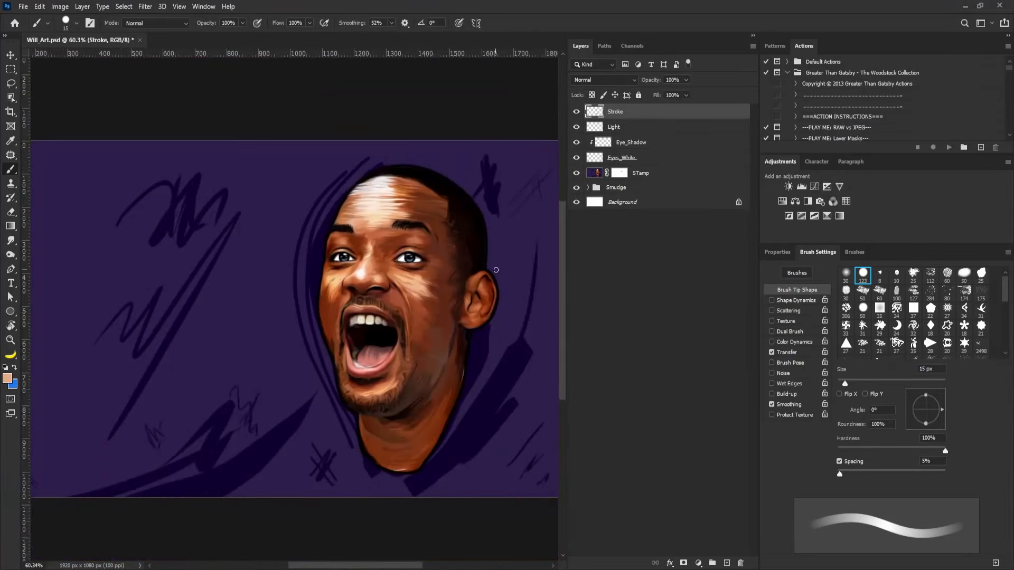
Sample the pink of the lower lip and lighten the foreground color to #ffe4e2.
left_click_drag(363, 355, 423, 340)
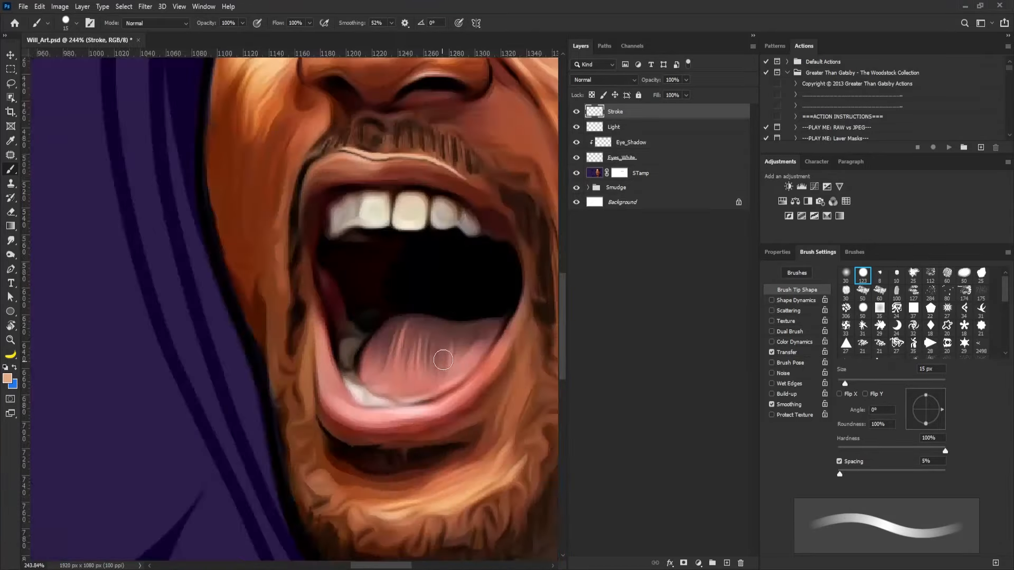
left_click(384, 416, "alt")
left_click(7, 378)
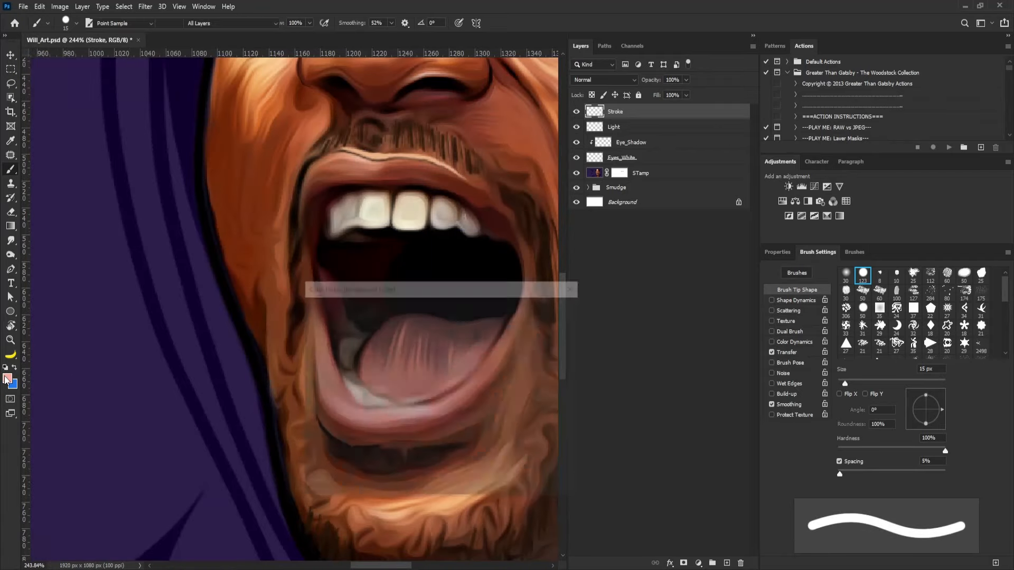
left_click_drag(334, 312, 321, 312)
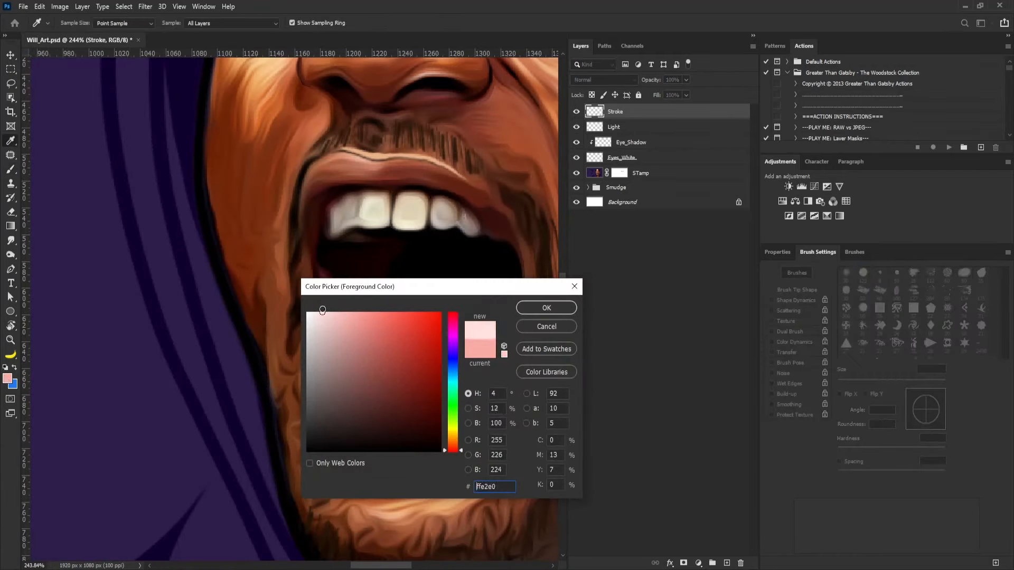
left_click(781, 254)
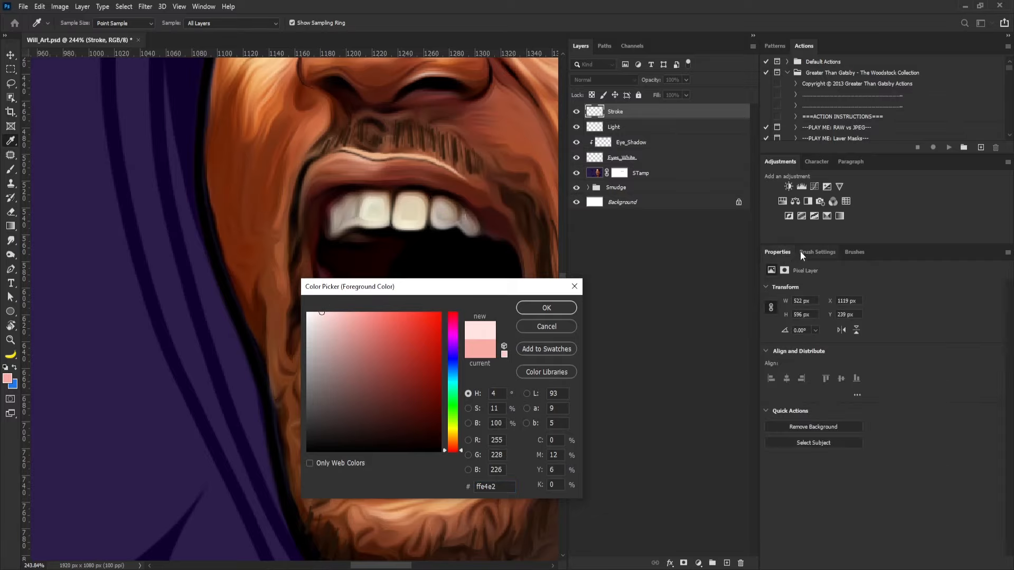
left_click(802, 254)
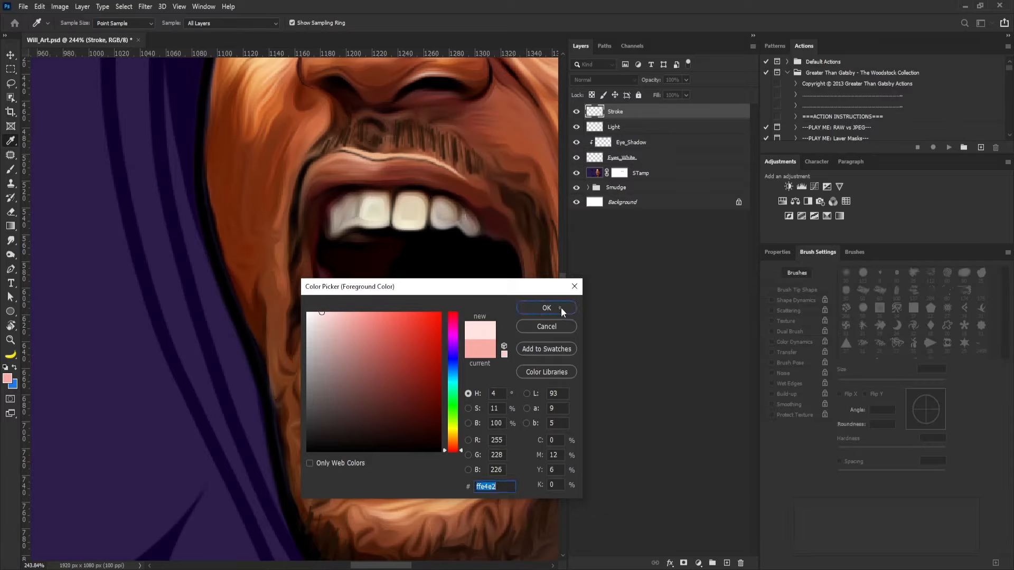
left_click(560, 308)
key("b")
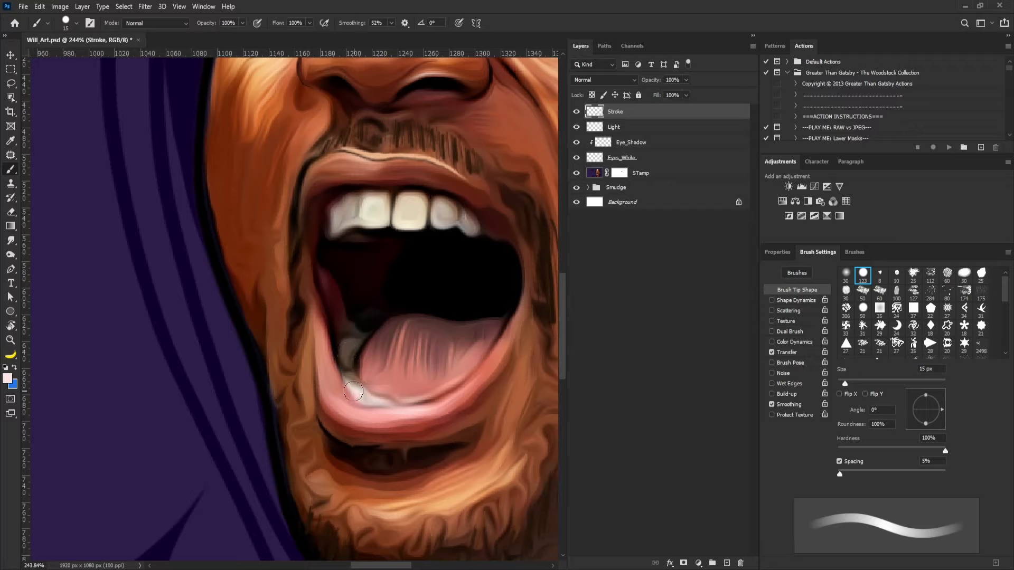
Paint pale pink highlights along the lower lip with the brush at 8 px, Shape Dynamics on and Transfer off.
key("bracketleft")
key("bracketleft")
key("bracketleft")
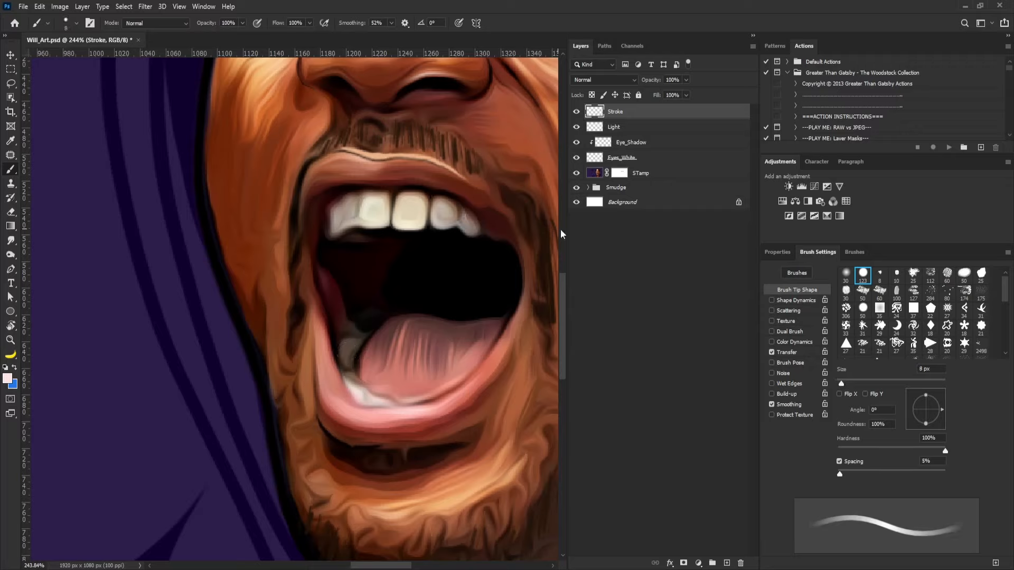
left_click(772, 300)
left_click(772, 352)
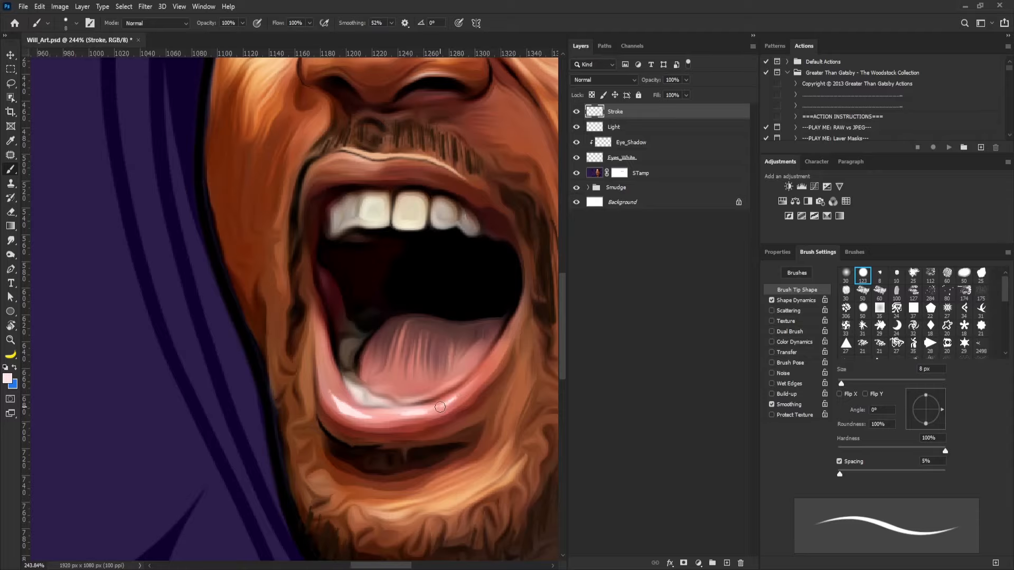
Sample the pinkish brown of the upper lip and lighten the foreground color to #eac7ba.
scroll(437, 340, "down", 5)
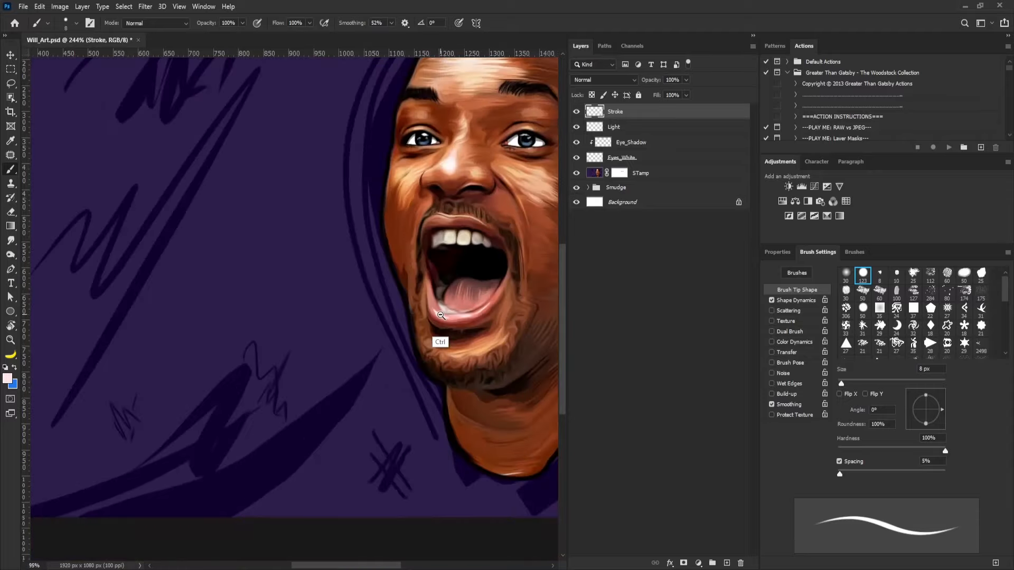
left_click_drag(421, 327, 412, 338)
scroll(412, 338, "up", 8)
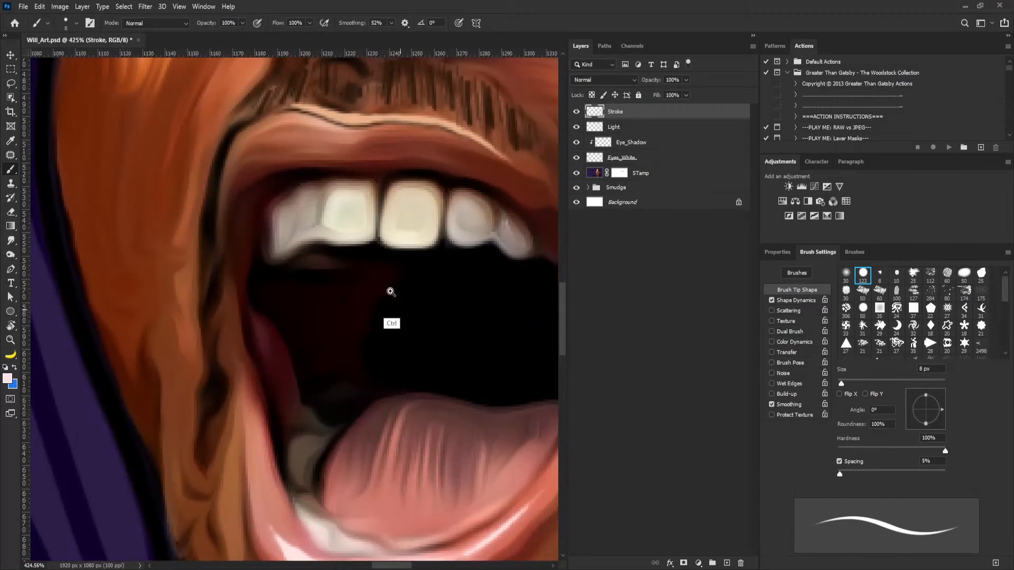
left_click(320, 138, "alt")
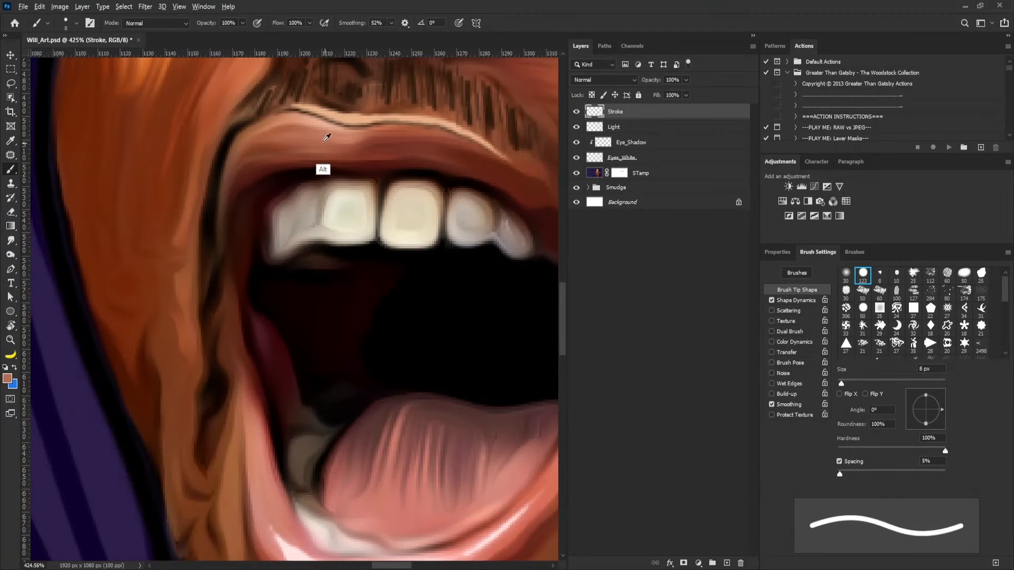
left_click(320, 132, "alt")
left_click(8, 378)
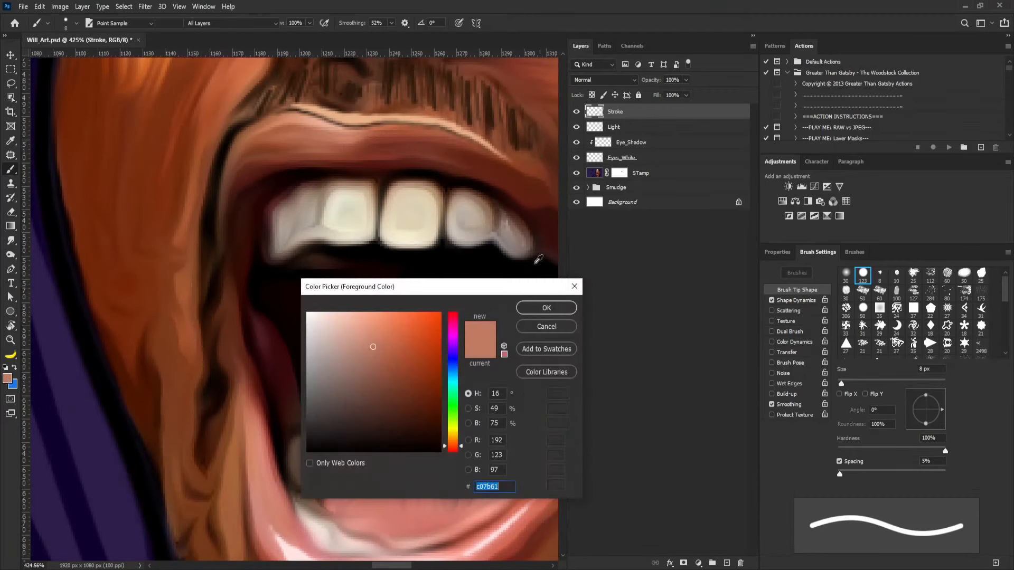
left_click_drag(352, 343, 334, 323)
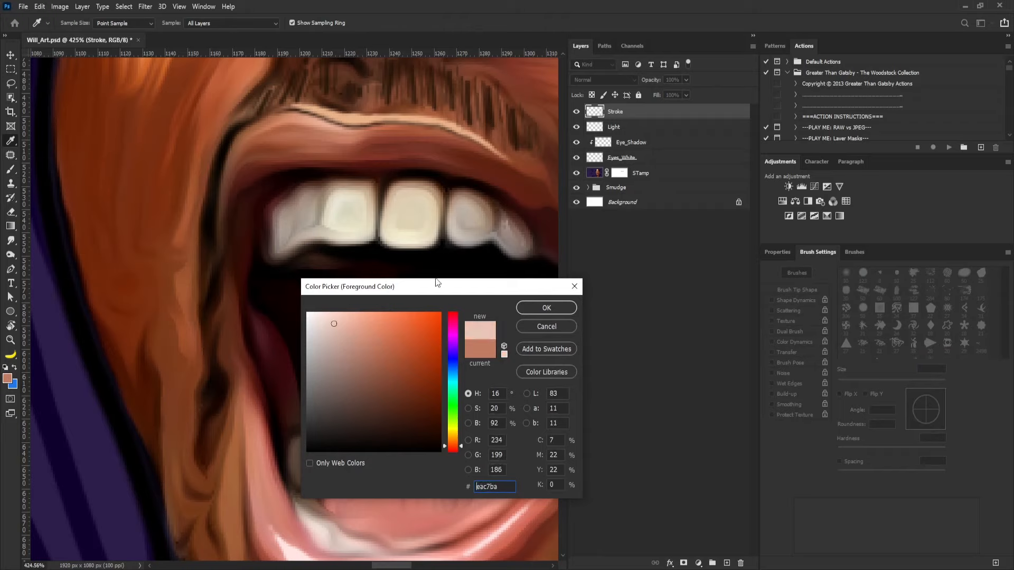
key("b")
left_click(537, 309)
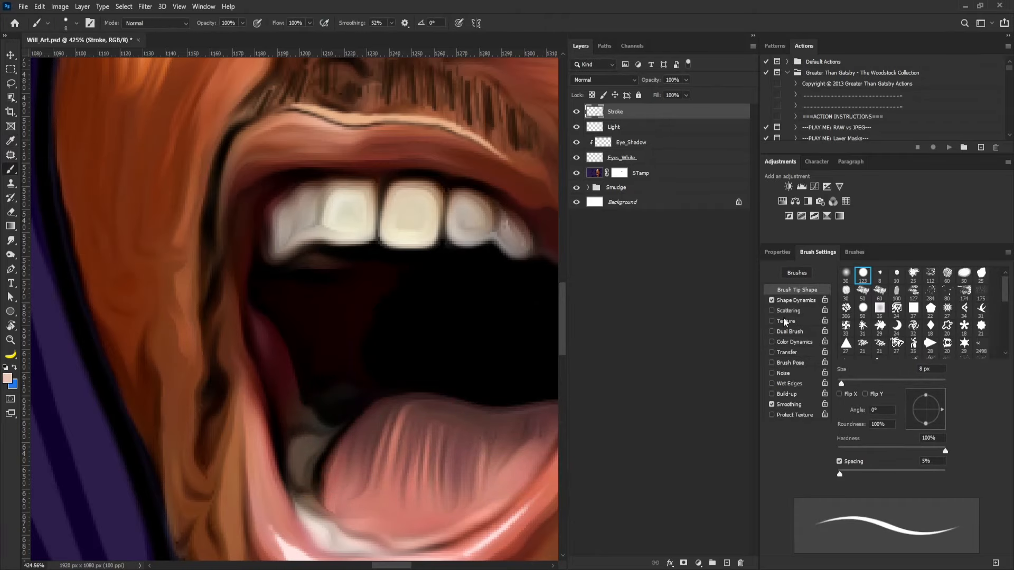
Paint a soft pale highlight across the upper lip with a 10 px brush, Shape Dynamics off and Transfer on.
left_click(771, 300)
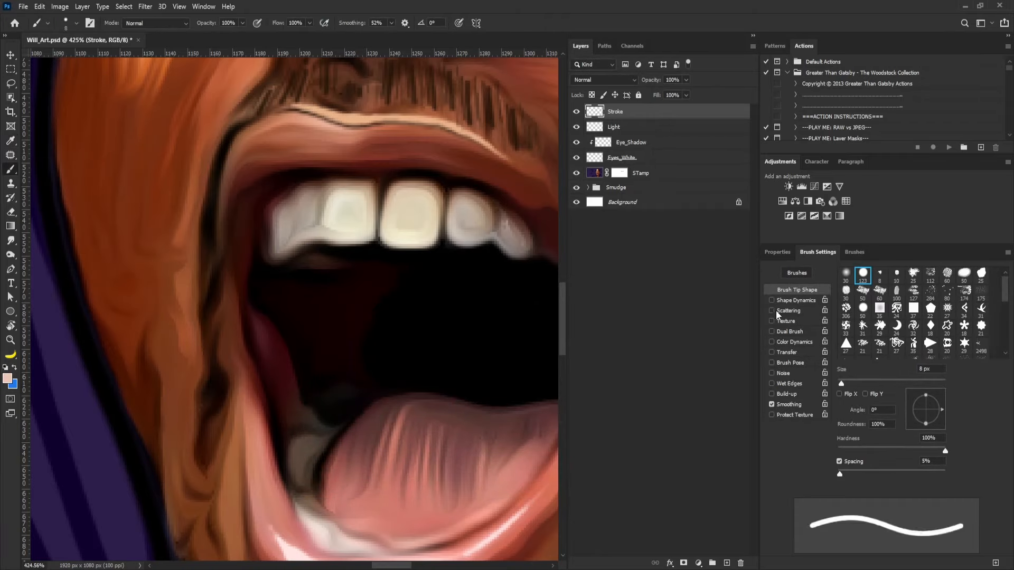
left_click(774, 353)
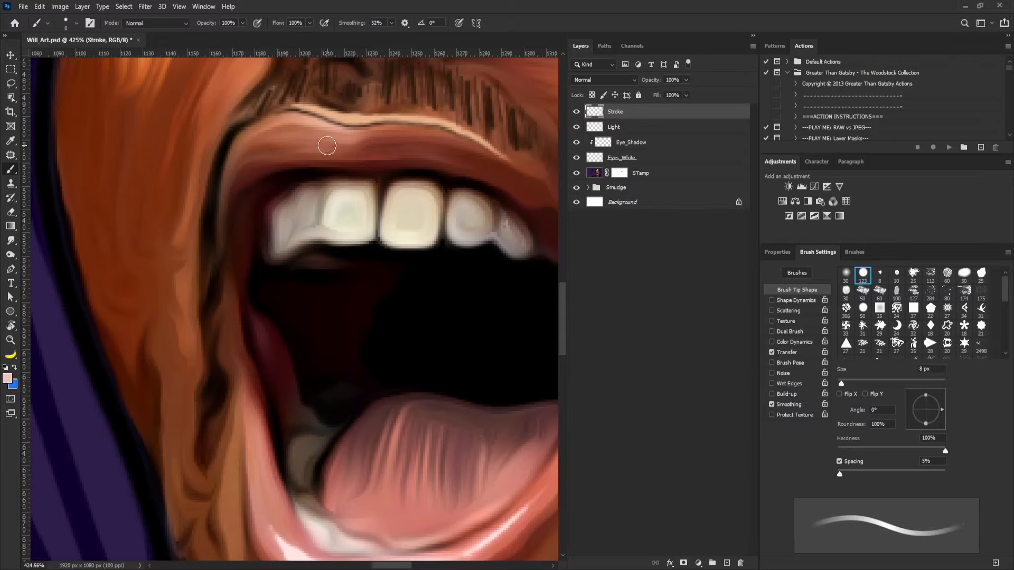
key("bracketright")
key("bracketright")
left_click_drag(331, 143, 265, 146)
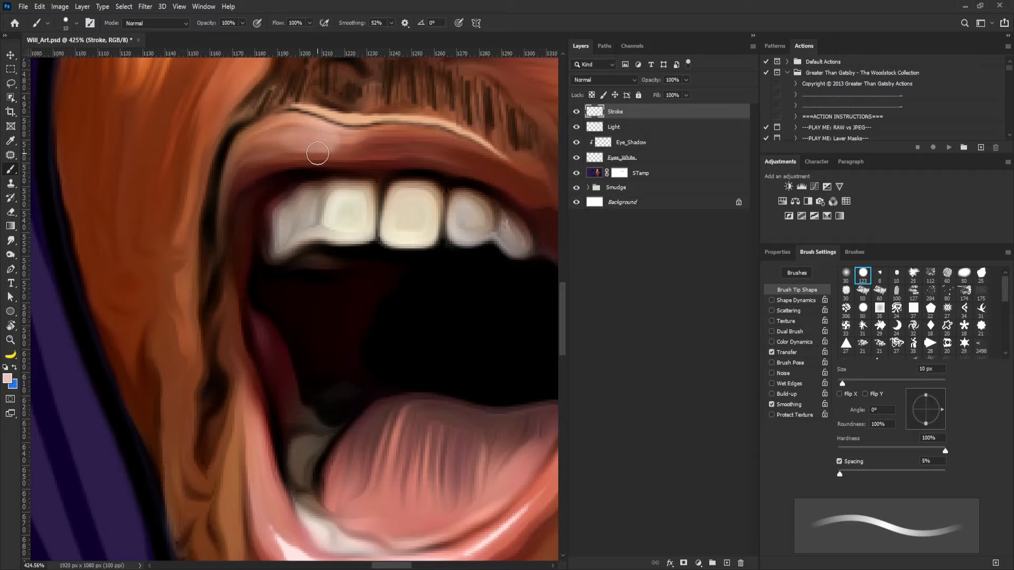
Sample the light orange of the cheek and set the brush to 5 px with Shape Dynamics on and Transfer off.
scroll(311, 245, "down", 3)
left_click(312, 245, "alt")
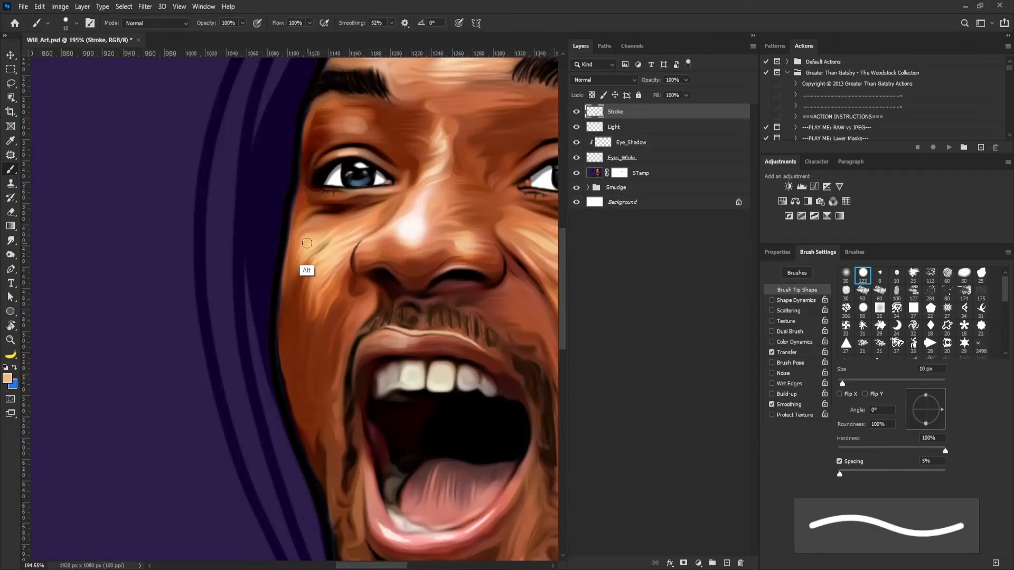
scroll(295, 291, "up", 2)
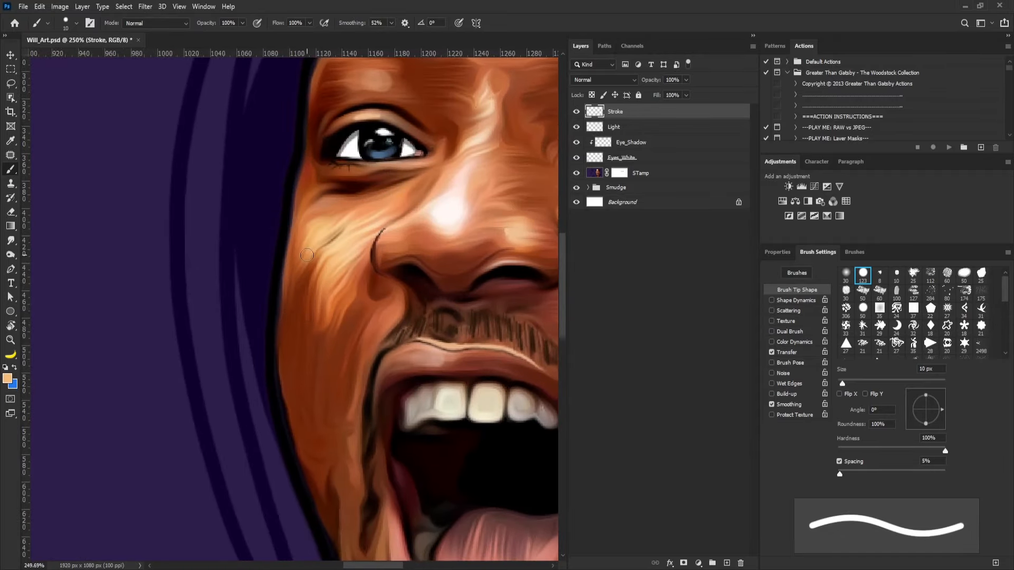
key("bracketleft")
key("bracketleft")
key("bracketleft")
key("bracketleft")
key("bracketleft")
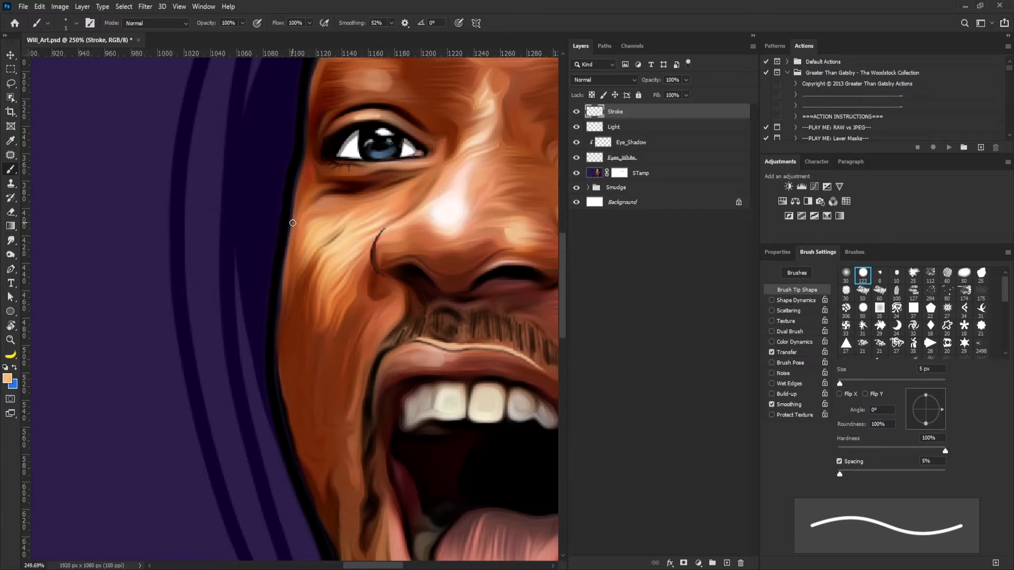
left_click(459, 22)
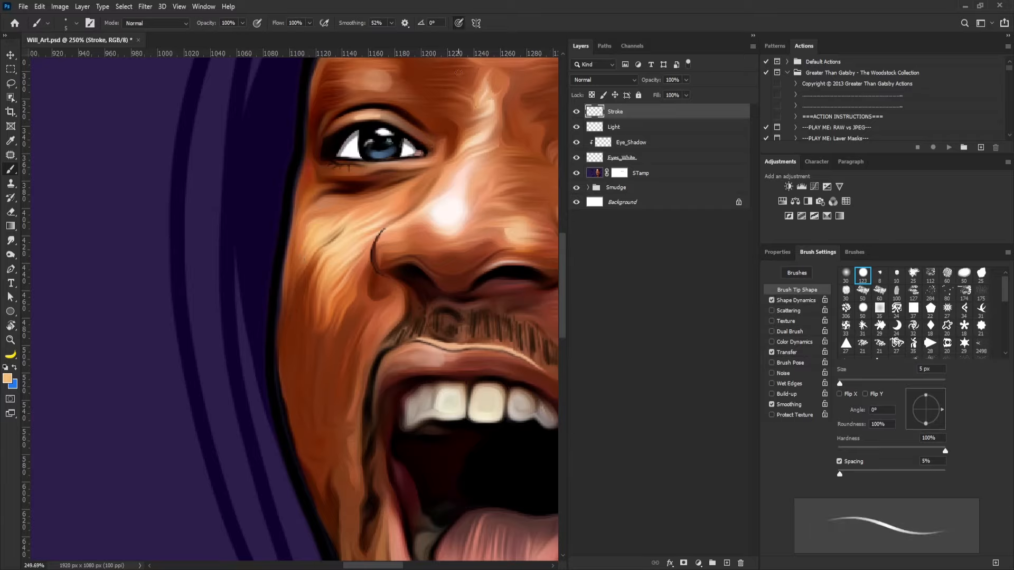
left_click(771, 353)
Sample the orange-brown near the cheek's outer edge and paint a thin line down the face beside the dark outline.
scroll(288, 238, "down", 3)
left_click(355, 200, "alt")
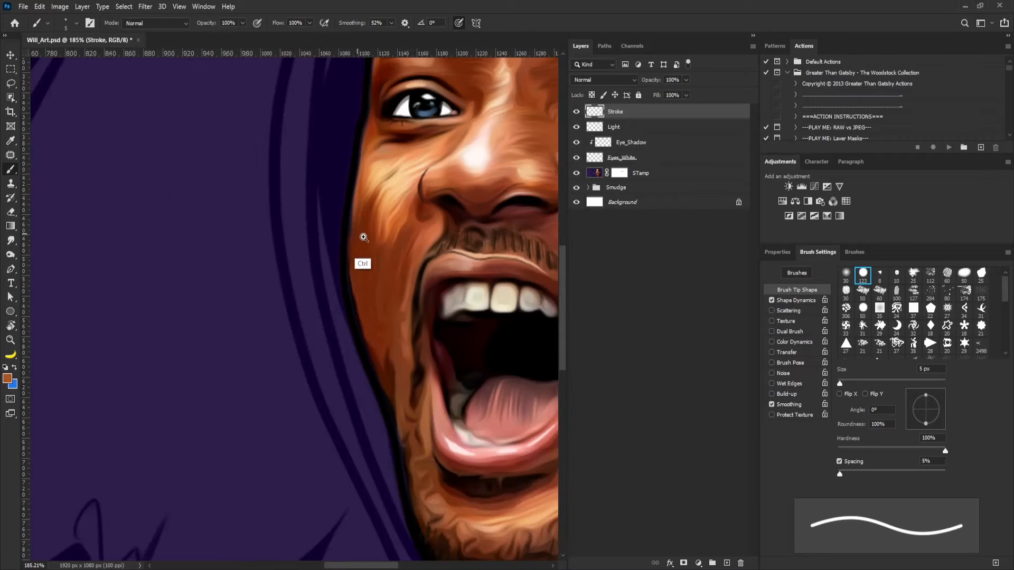
left_click_drag(364, 238, 368, 237)
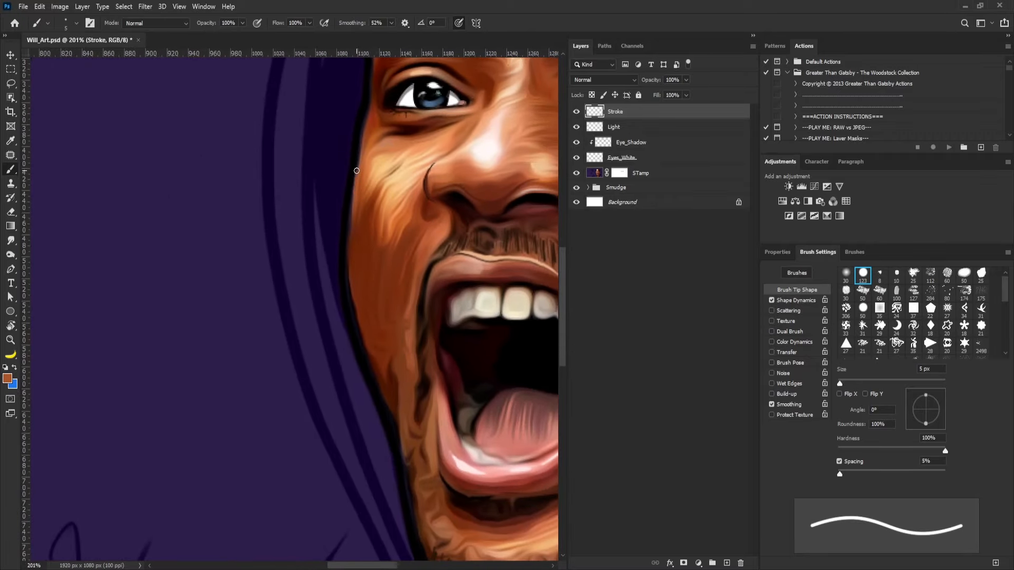
mouse_move(356, 171)
left_mouse_down()
mouse_move(348, 273)
mouse_move(368, 355)
left_mouse_up()
Save the painting.
left_click_drag(387, 190, 322, 253)
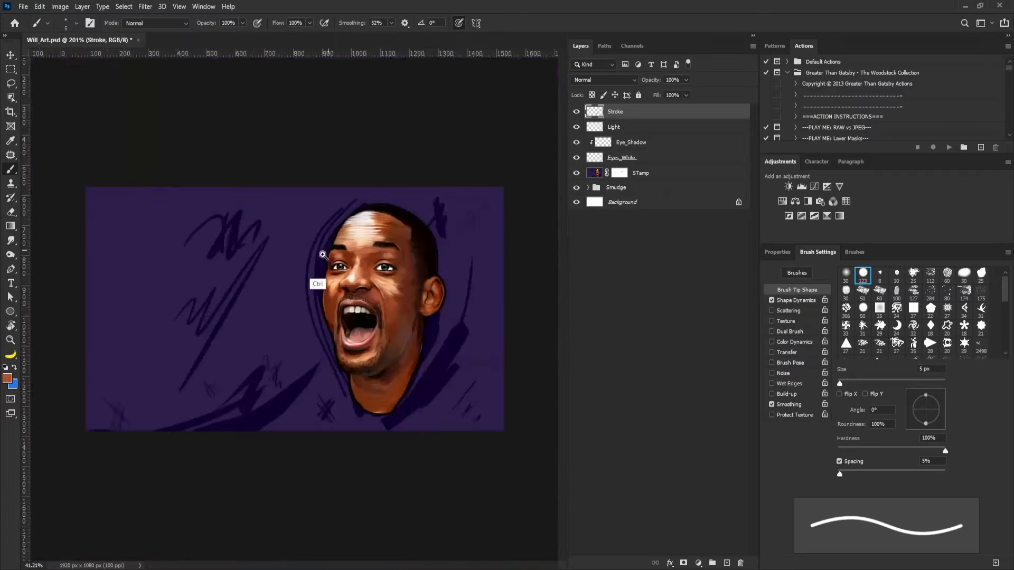
key("ctrl+0")
key("ctrl+s")
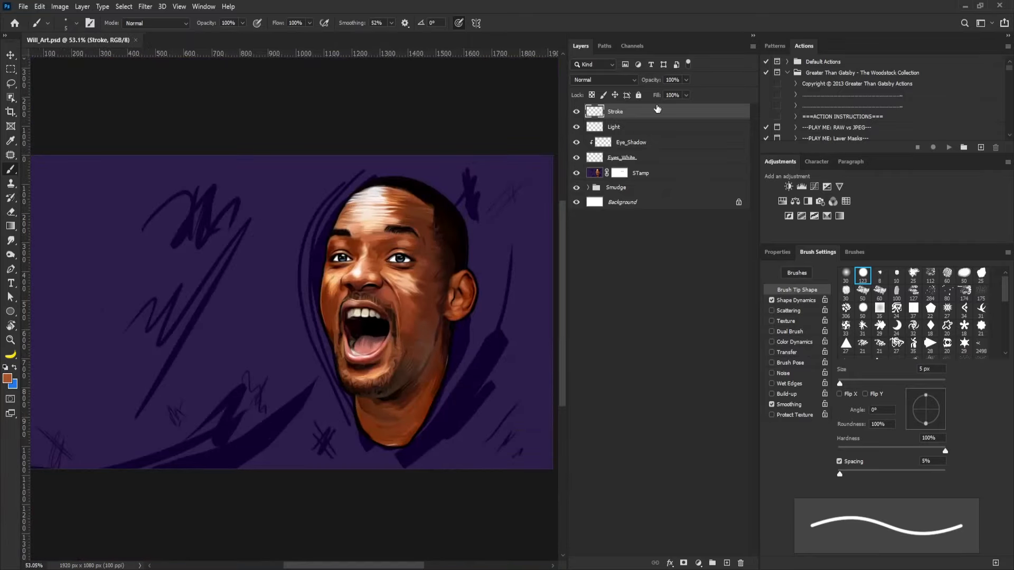
Add a Solid Color fill layer of #a8542a above the Stroke layer and hide it.
left_click(727, 565, "alt")
key("Escape")
left_click(697, 563)
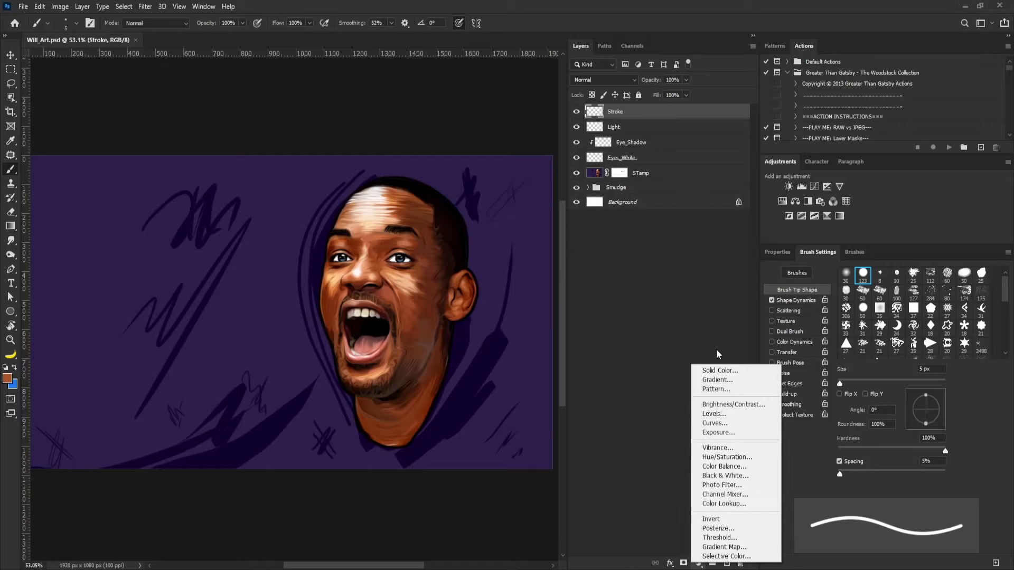
left_click(720, 371)
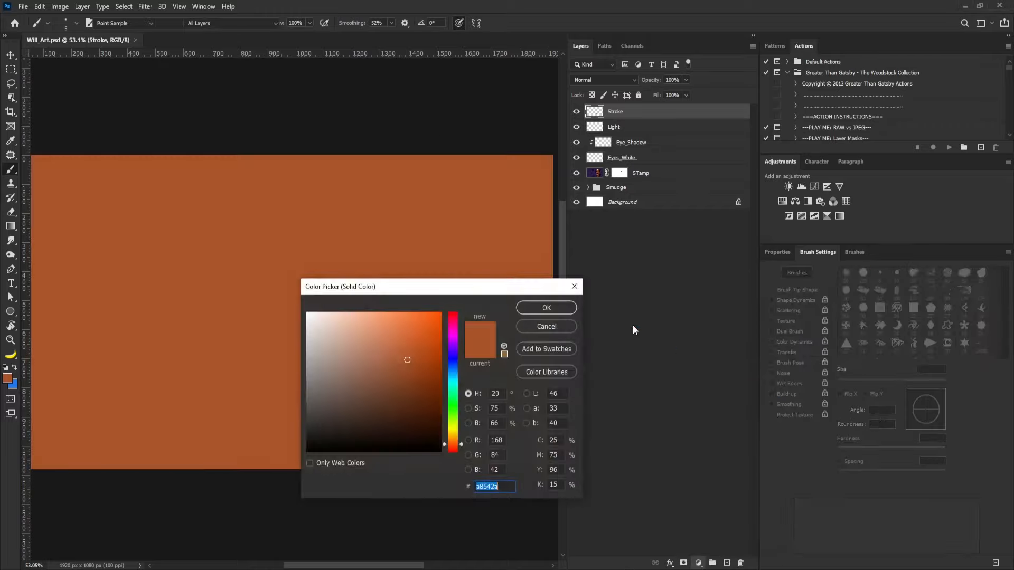
left_click(546, 299)
key("b")
left_click(576, 112)
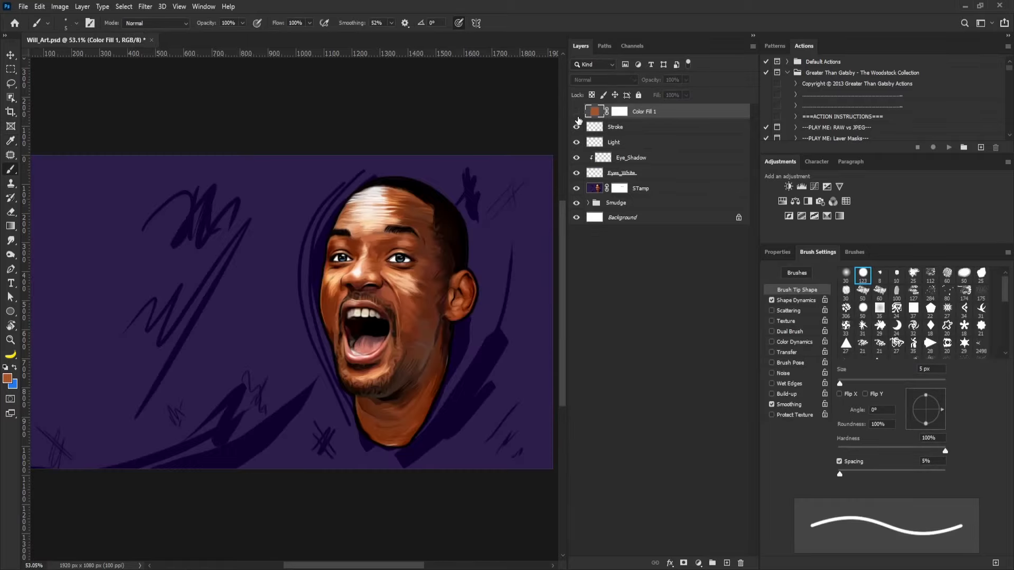
Change the fill layer's color to the dark purple #10002c sampled from the background strokes beside the face, and show the layer.
double_click(595, 111)
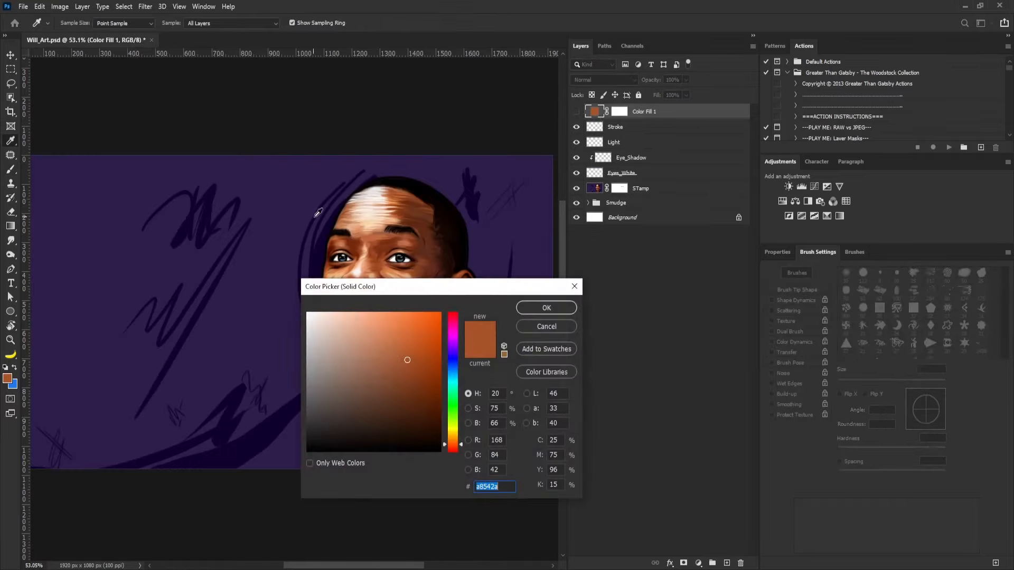
left_click(323, 249)
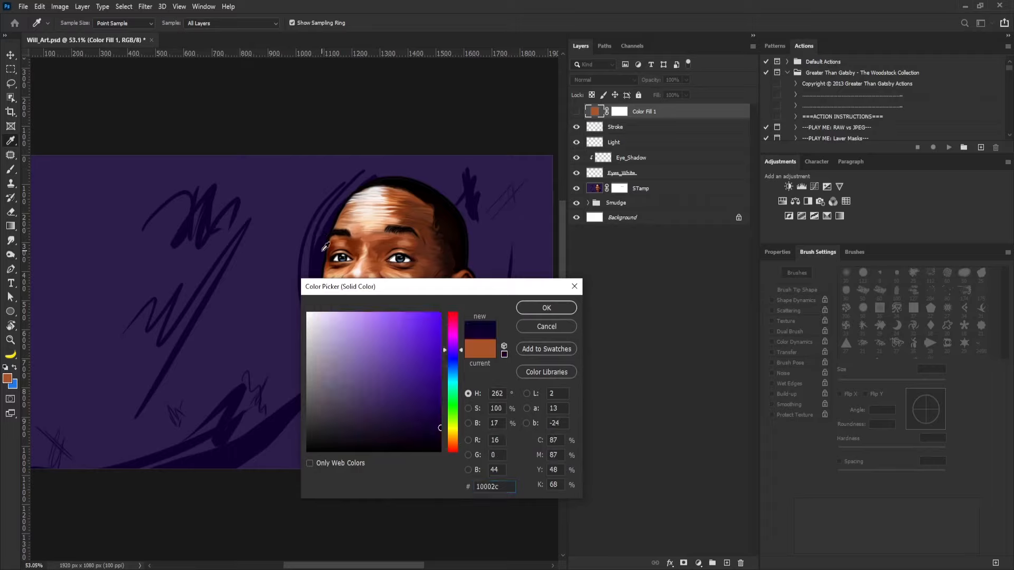
left_click(322, 252)
left_click(325, 249)
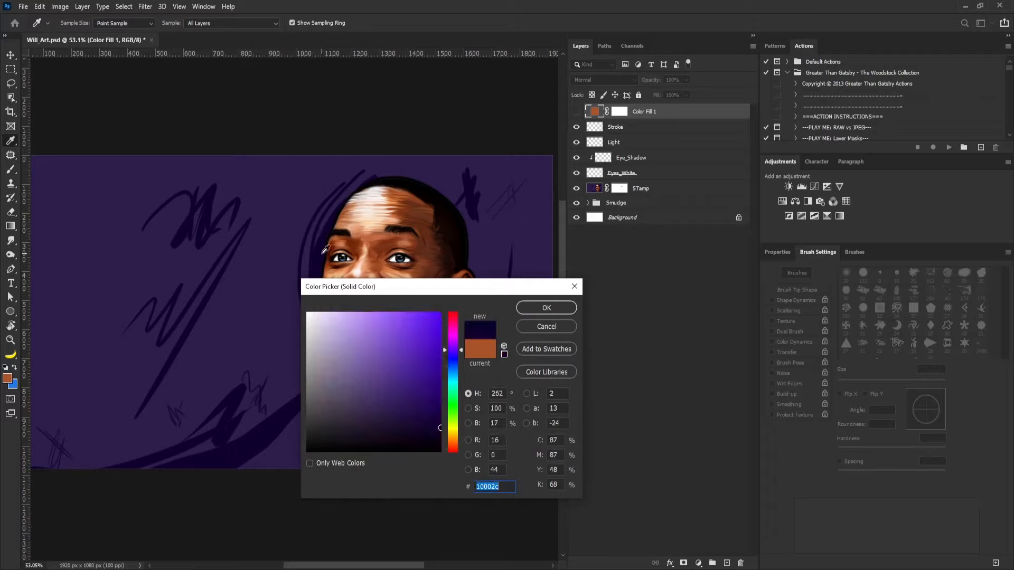
left_click(573, 309)
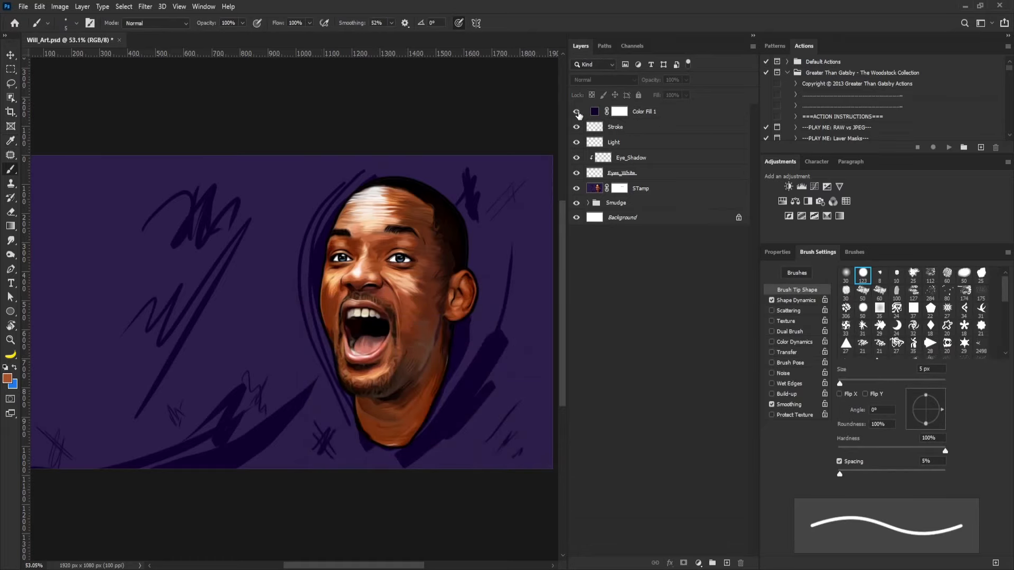
left_click(576, 112)
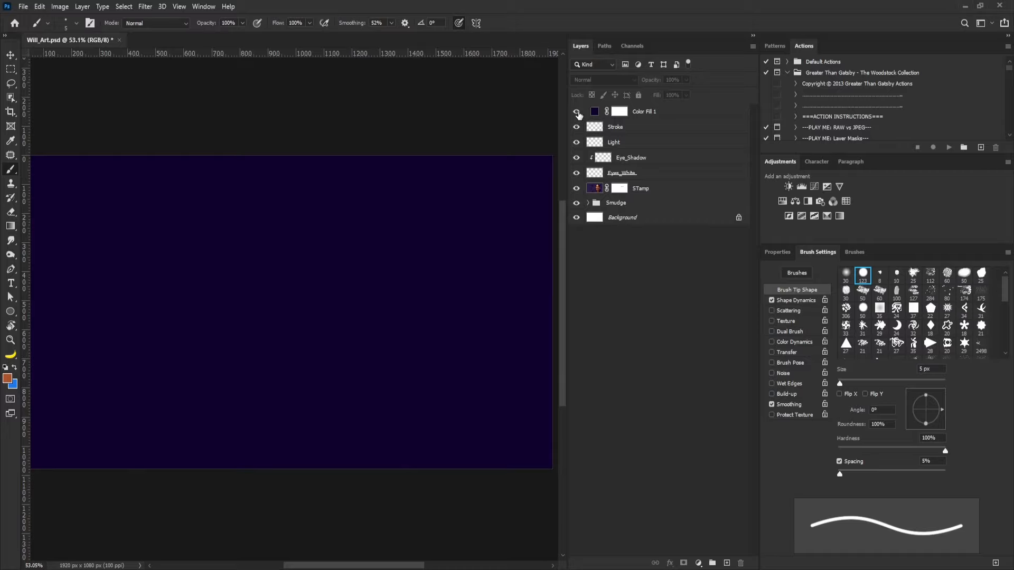
In the fill layer's blending options, set the highlight limit of Blend If Underlying Layer to 21.
left_click(726, 113)
double_click(724, 113)
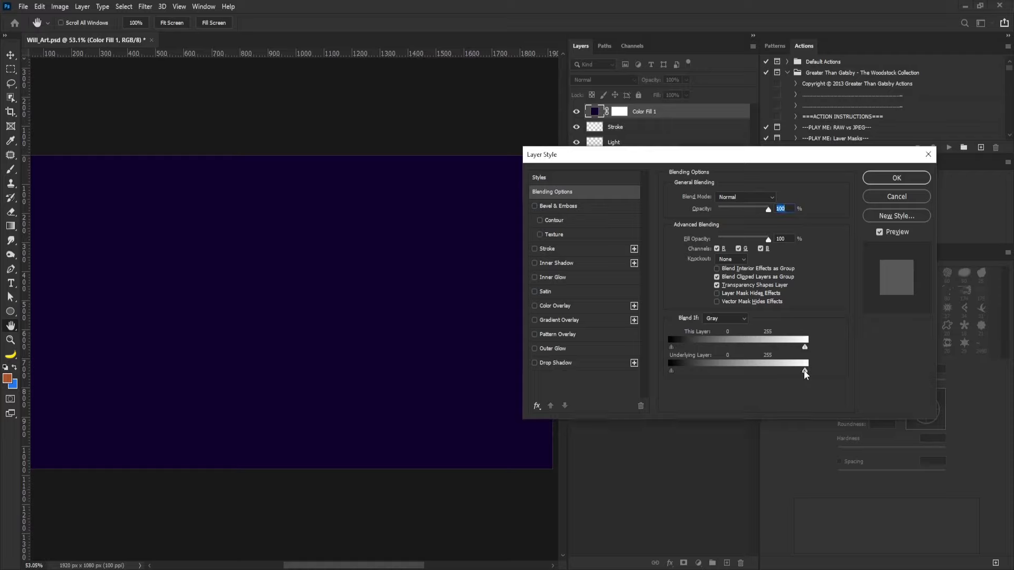
left_click_drag(799, 371, 682, 372)
key("alt")
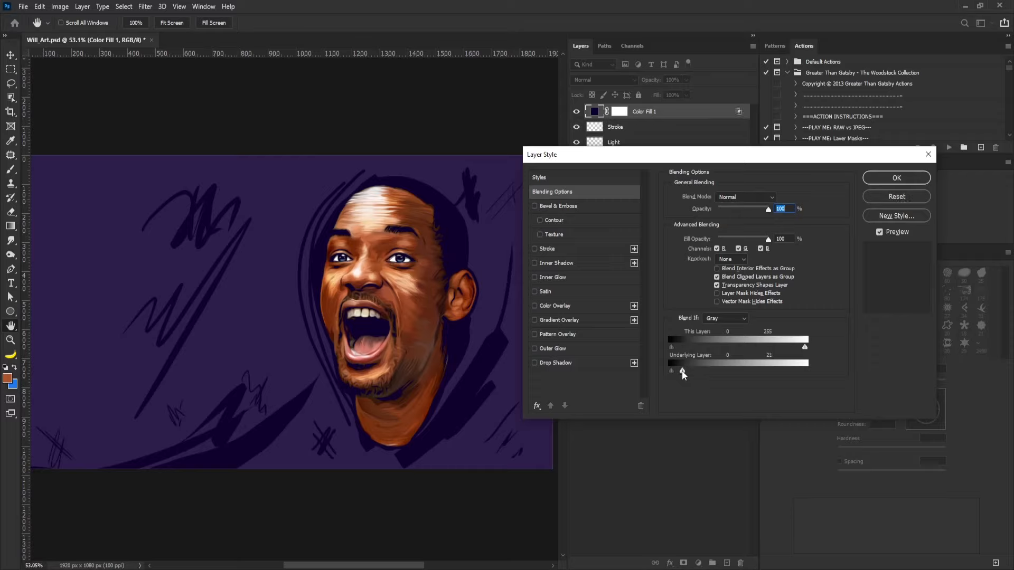